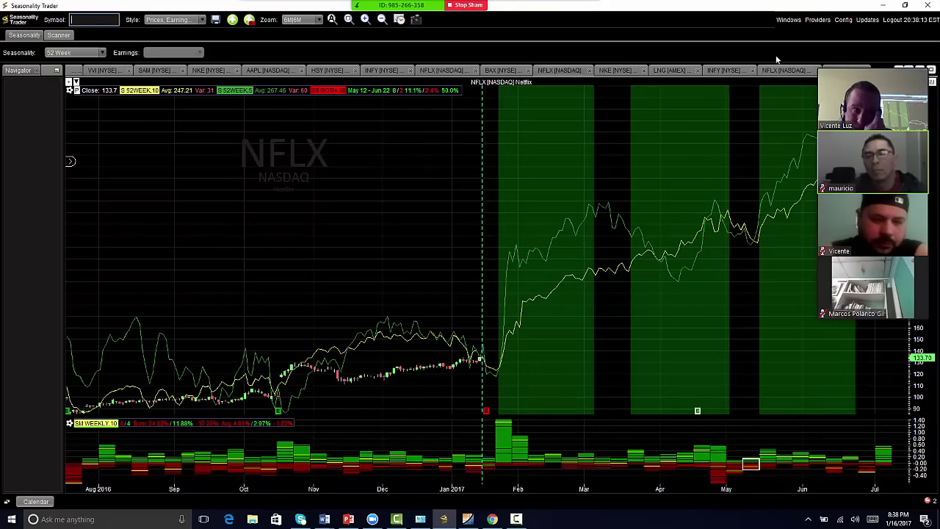
- Open the Windows menu above the NFLX seasonality chart
left_click(787, 21)
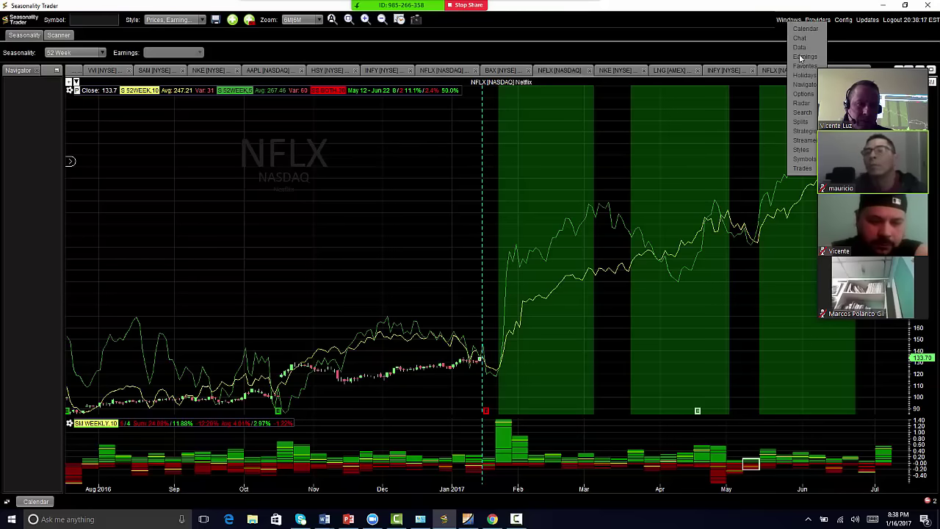
- Open Windows > Search and load the saved screener from My Strategies (price 5–500, volume 400000, 75% win)
left_click(803, 112)
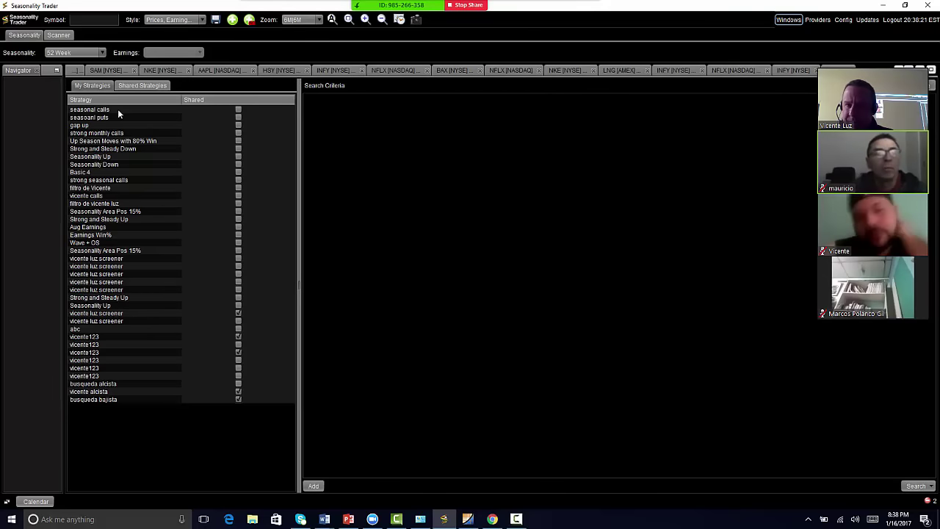
left_click(132, 86)
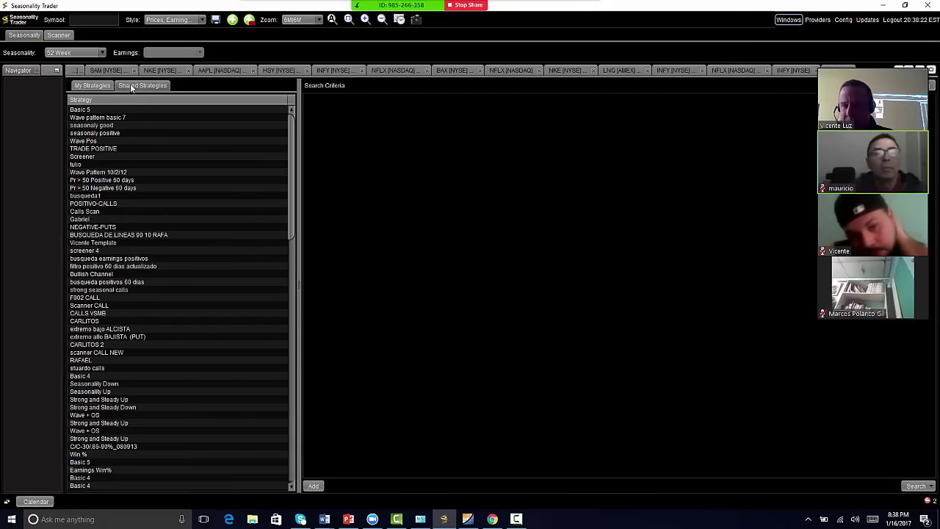
left_click(92, 86)
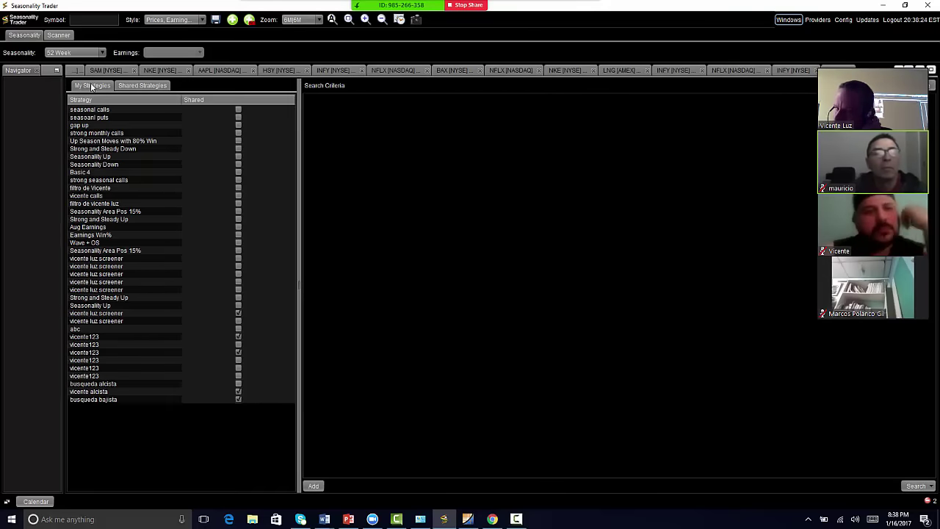
left_click(98, 313)
left_click(127, 86)
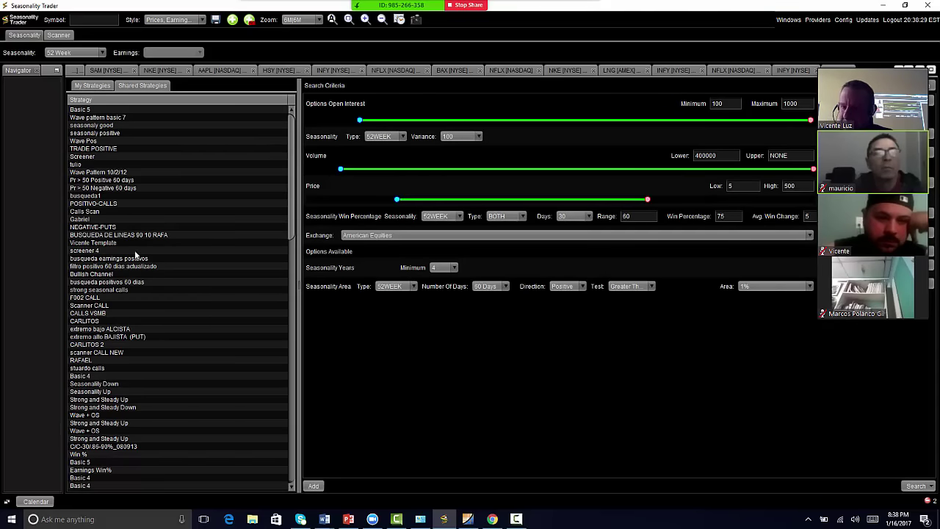
scroll(103, 172, "down", 3)
scroll(103, 172, "down", 15)
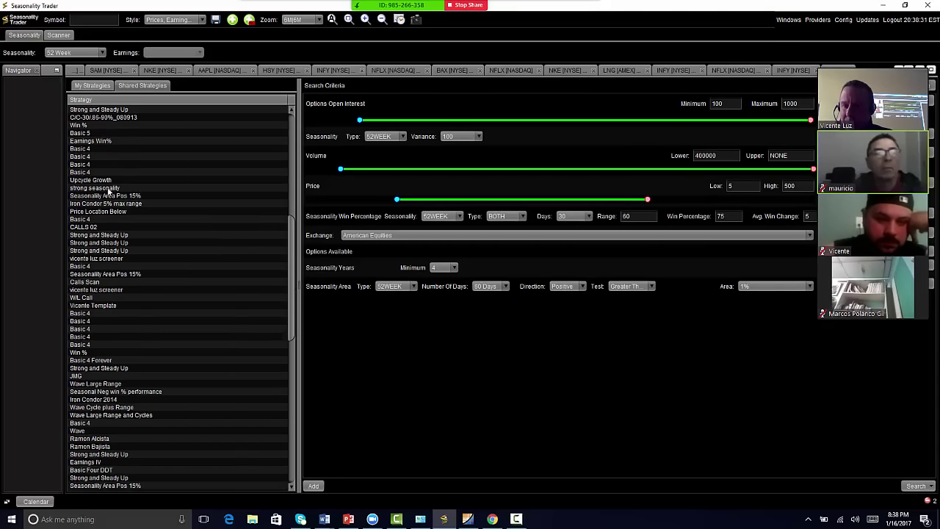
scroll(111, 195, "up", 18)
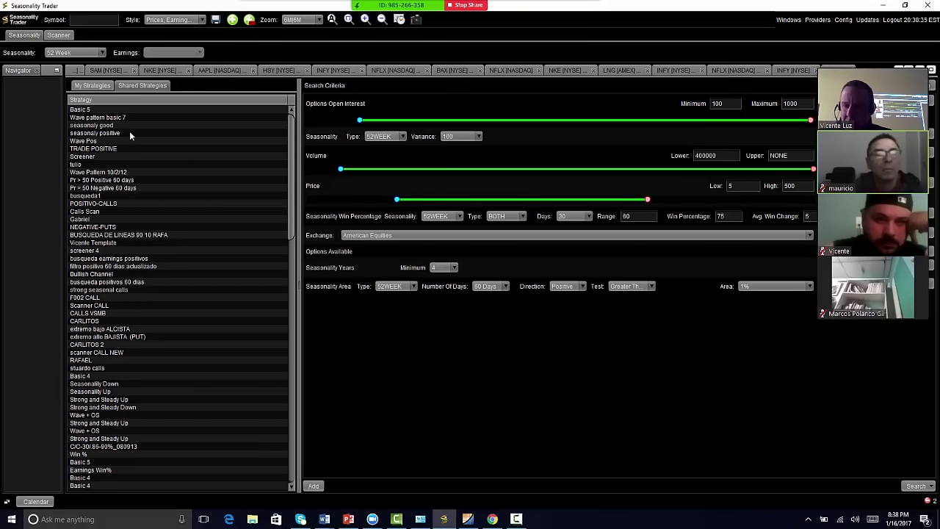
left_click(91, 85)
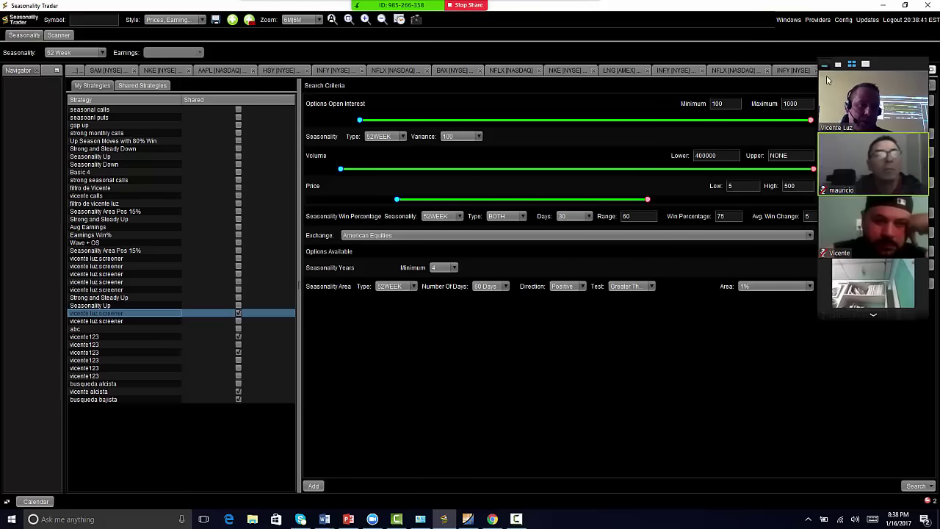
left_click_drag(826, 75, 143, 121)
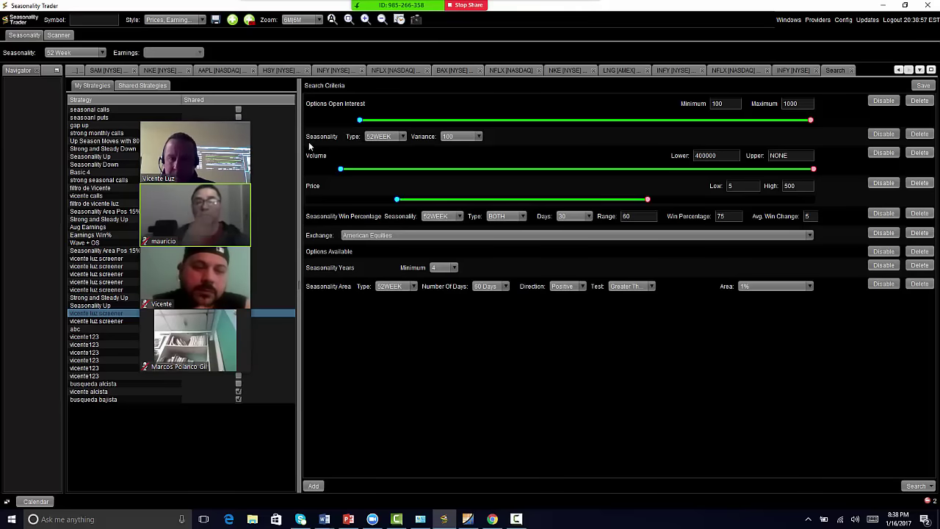
left_click(380, 137)
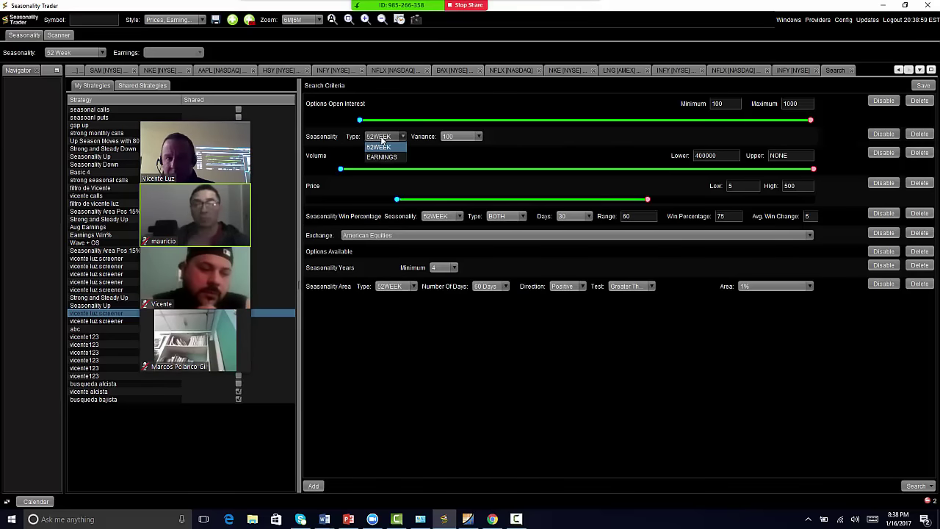
left_click(381, 138)
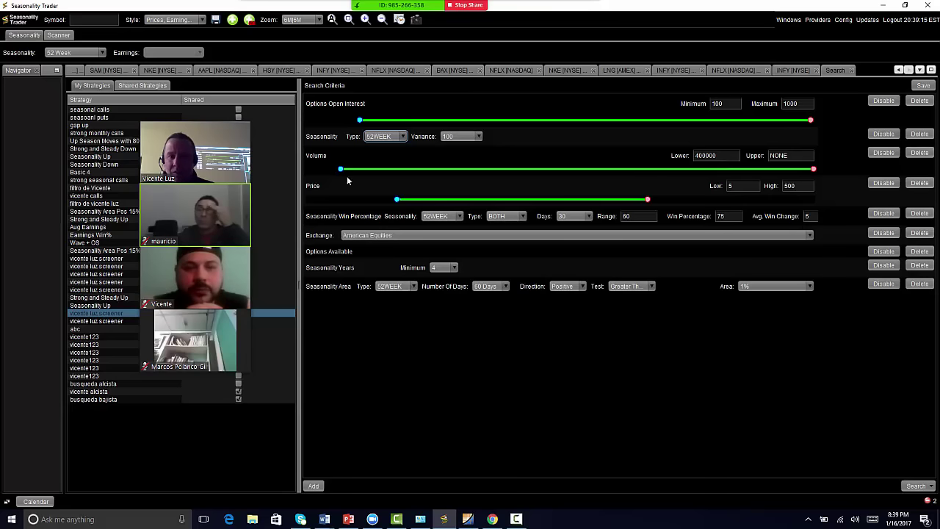
- Set minimum volume to about 399614 and the price range to 5 with no upper limit
left_click_drag(340, 171, 335, 169)
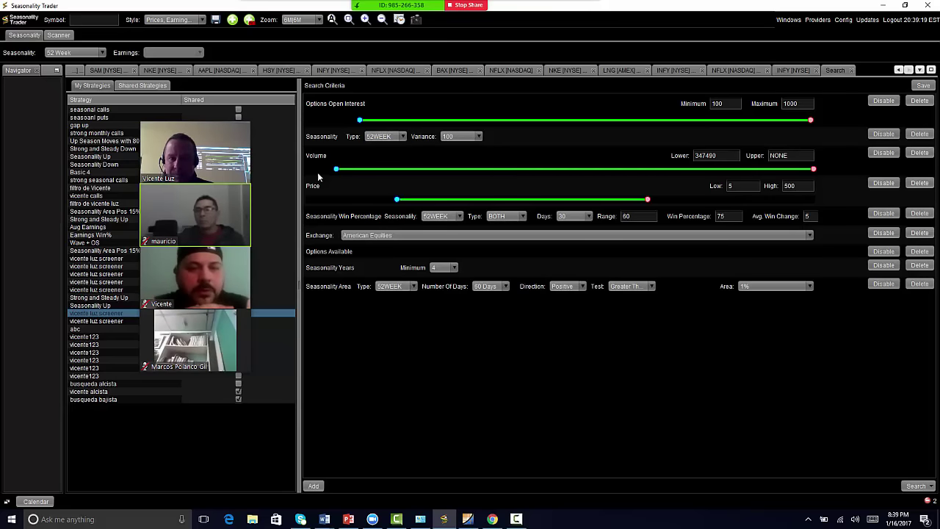
mouse_move(332, 172)
left_mouse_down()
mouse_move(390, 170)
mouse_move(325, 170)
mouse_move(340, 171)
left_mouse_up()
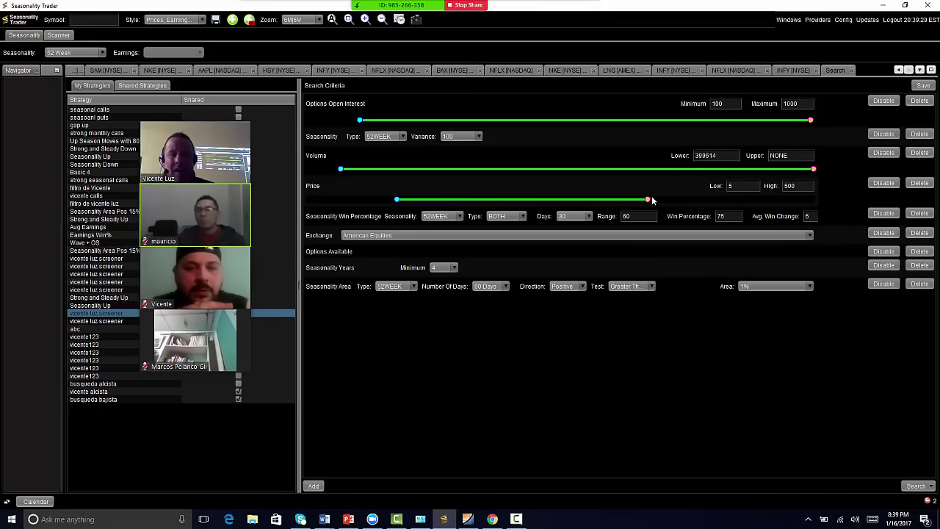
left_click_drag(651, 199, 818, 198)
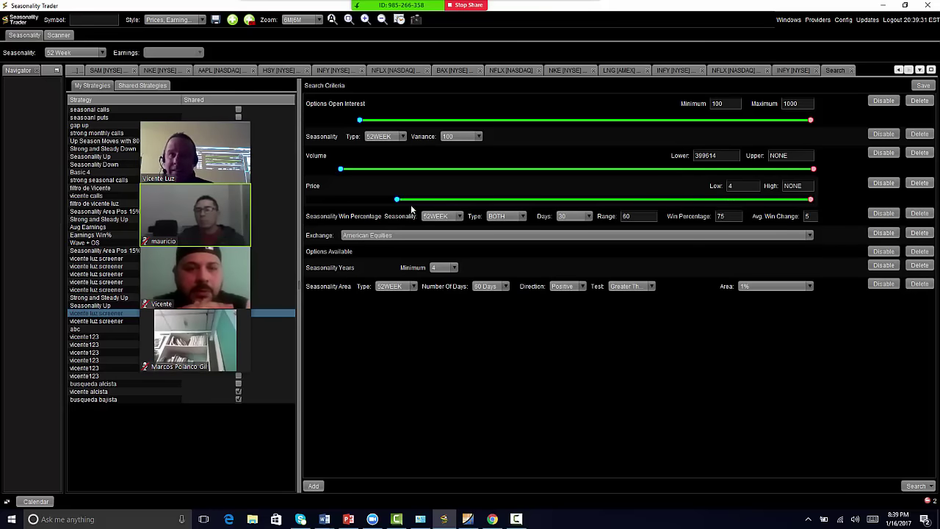
left_click_drag(397, 200, 402, 200)
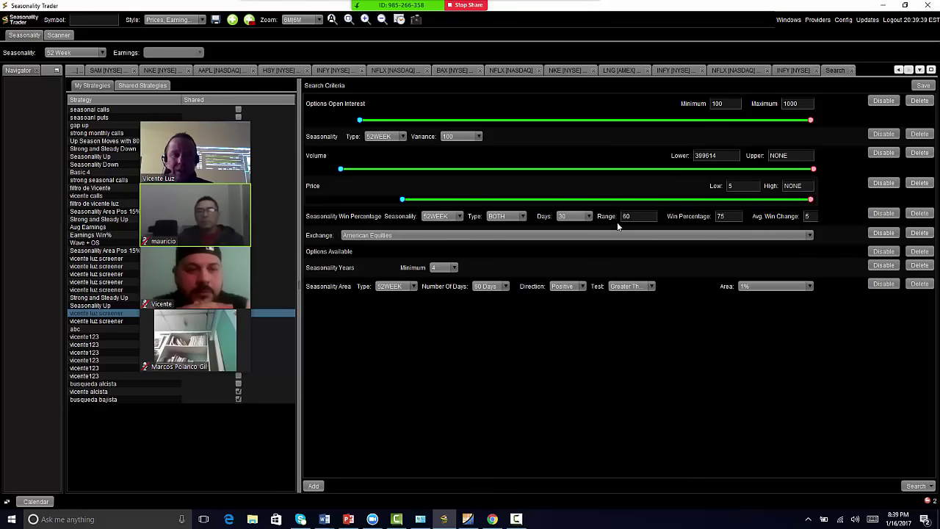
- Keep the win percentage criterion at 30 days with win type BOTH
left_click(577, 219)
left_click(579, 219)
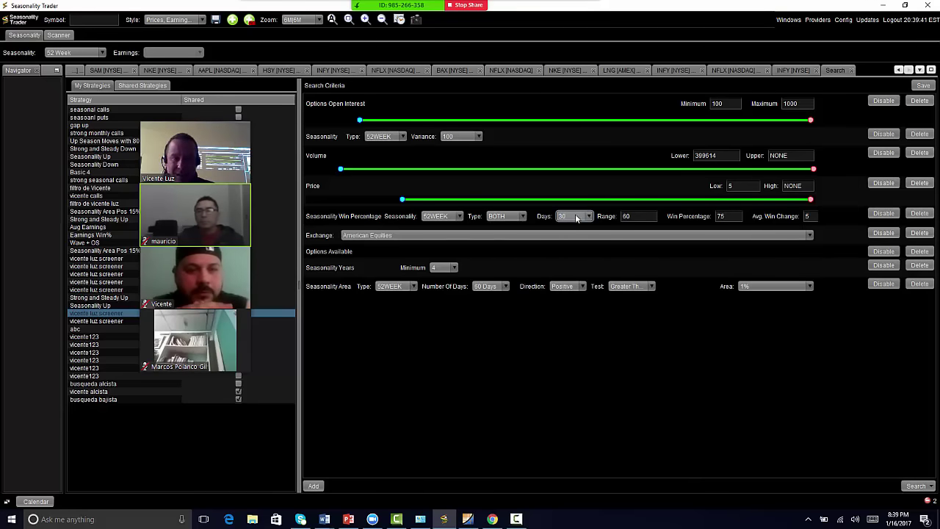
left_click(569, 219)
left_click(567, 219)
left_click(521, 216)
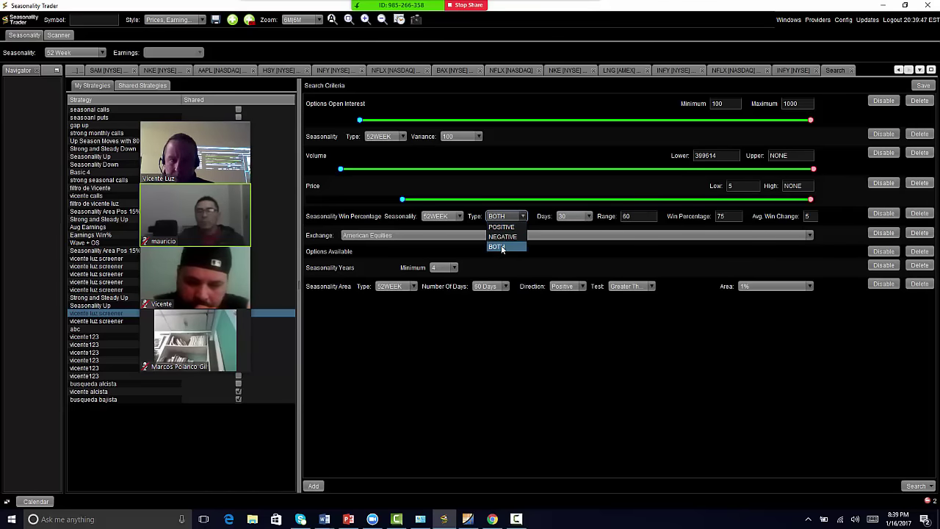
left_click(498, 247)
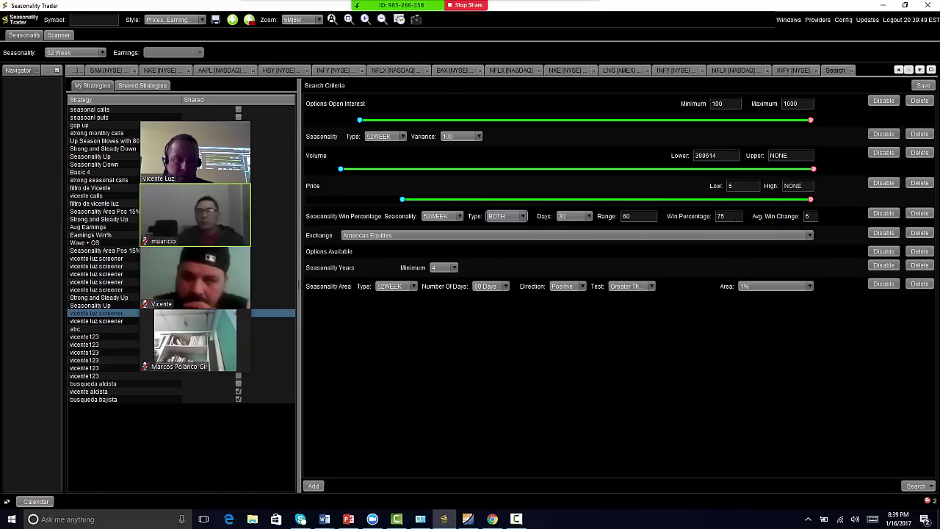
- Change the required win percentage from 75 to 80
left_click(728, 217)
key("BackSpace")
key("BackSpace")
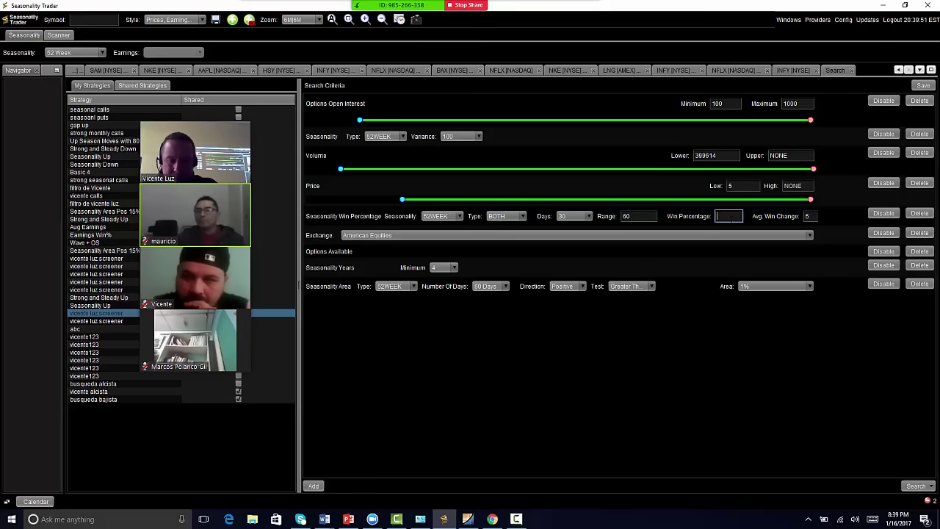
type("85")
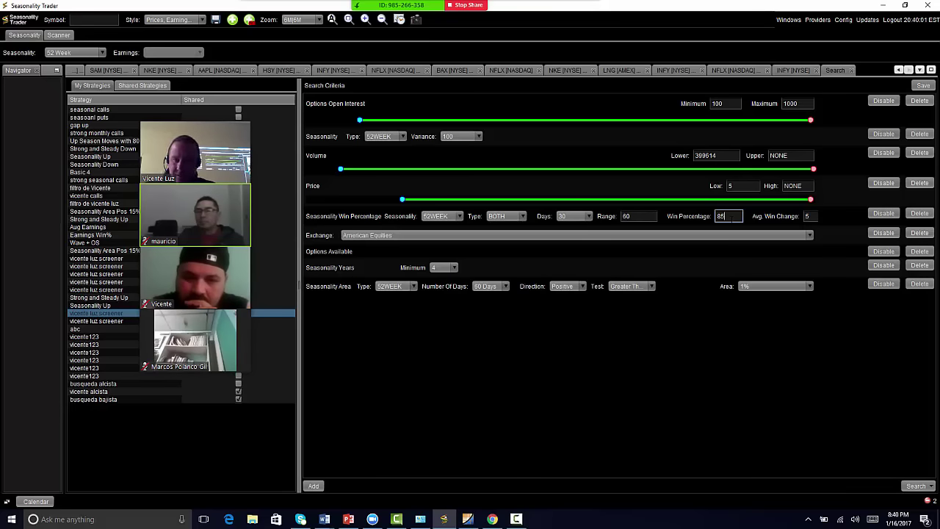
key("BackSpace")
type("0")
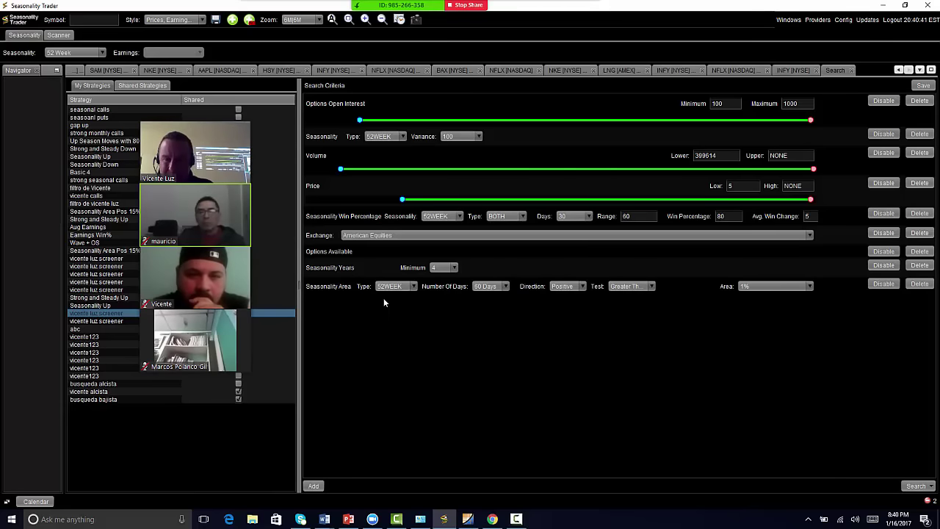
- Set Seasonality Years Minimum to 5 and the Seasonality Area to 10%
left_click(444, 268)
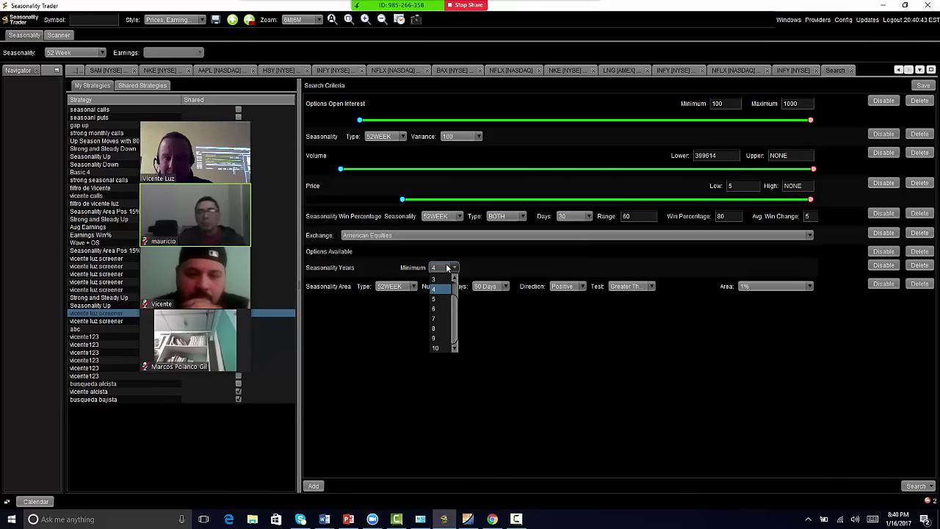
left_click(433, 300)
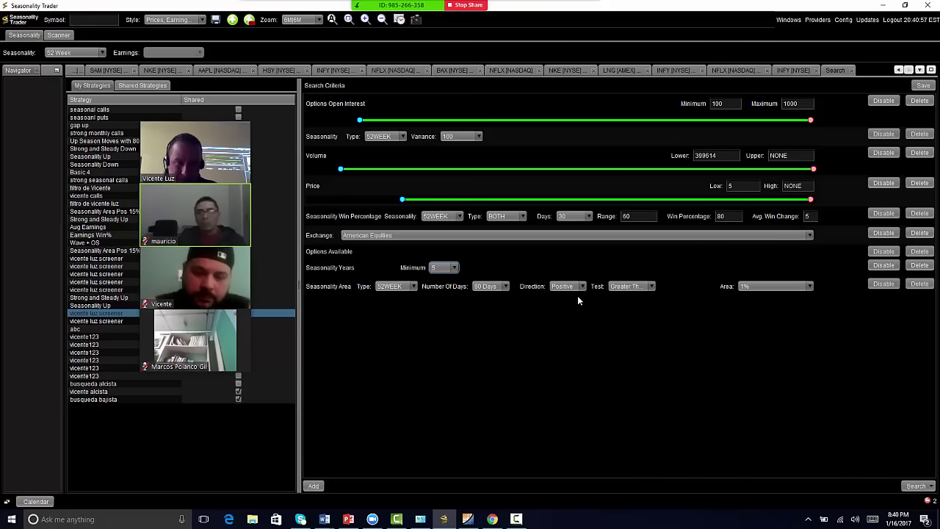
left_click(763, 285)
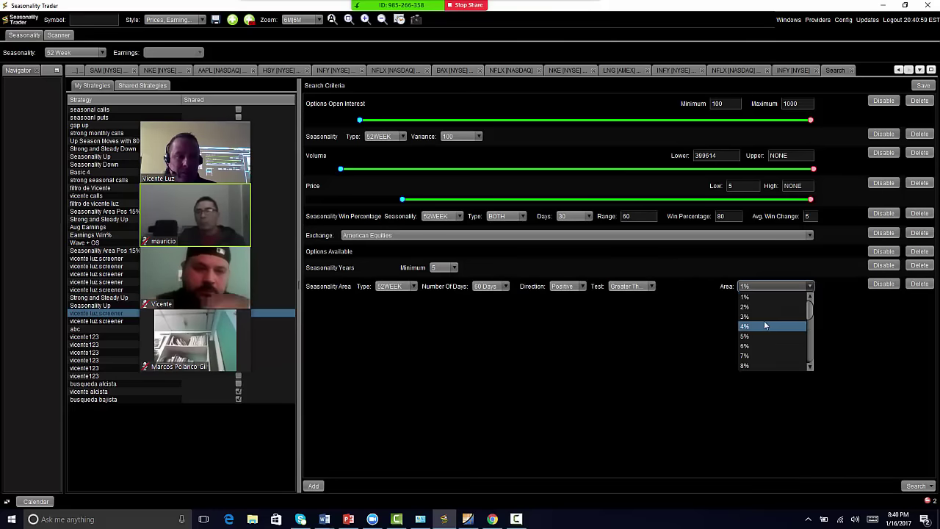
scroll(763, 323, "down", 3)
scroll(762, 326, "up", 2)
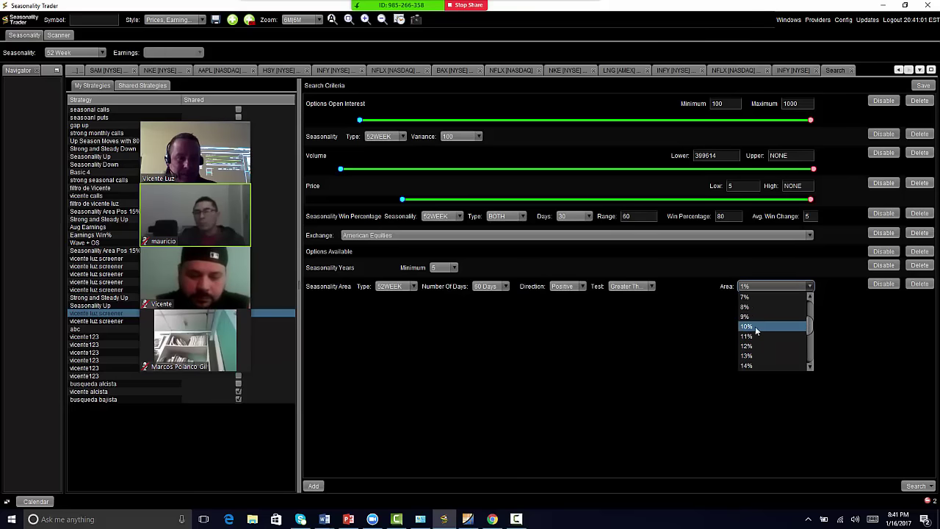
left_click(761, 330)
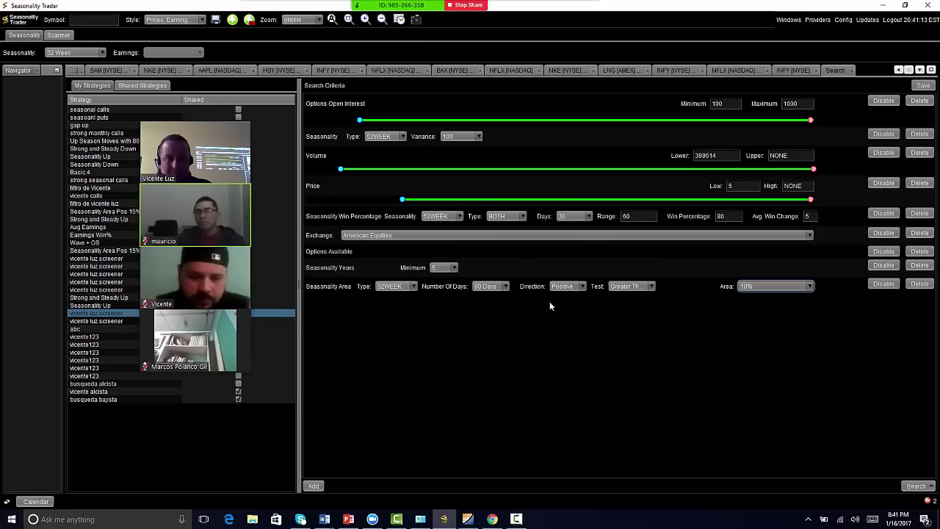
- Confirm the seasonality area stays at 60 days and 10%
left_click(490, 287)
left_click(490, 287)
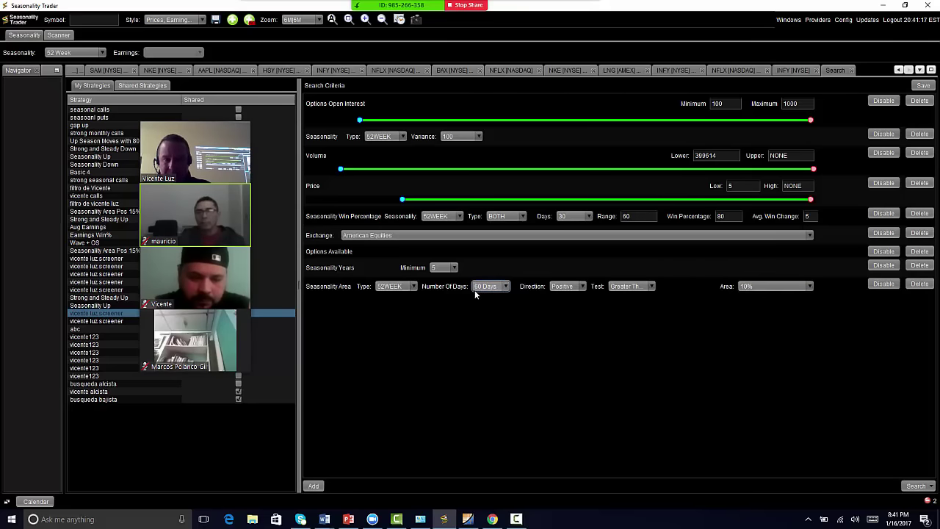
left_click(775, 286)
left_click(774, 285)
left_click(774, 284)
left_click(774, 284)
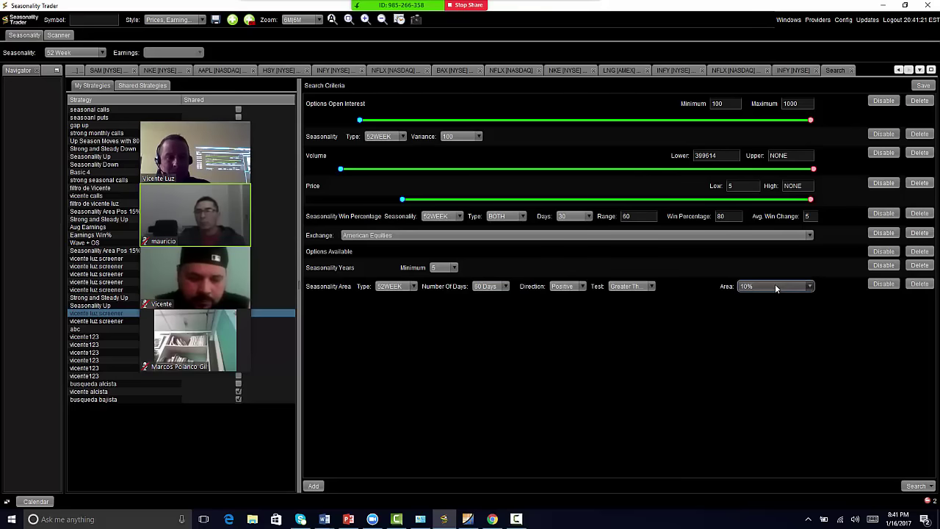
left_click_drag(775, 283, 752, 285)
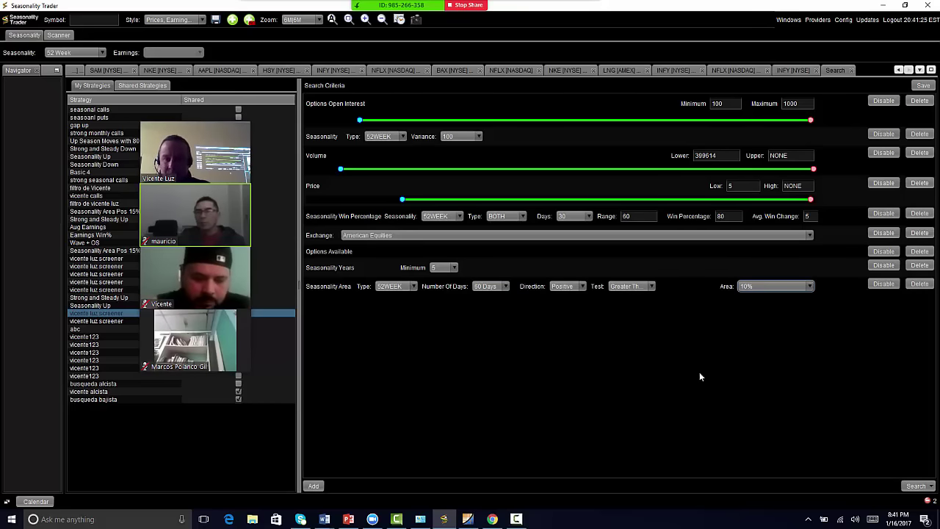
- Run the screener search and sort results by win percentage, 100% first
left_click(915, 486)
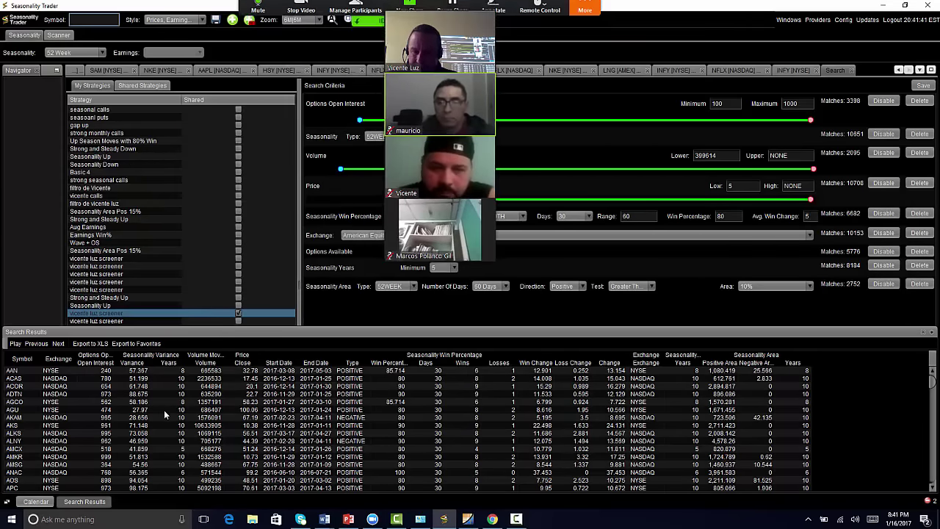
scroll(184, 417, "down", 10)
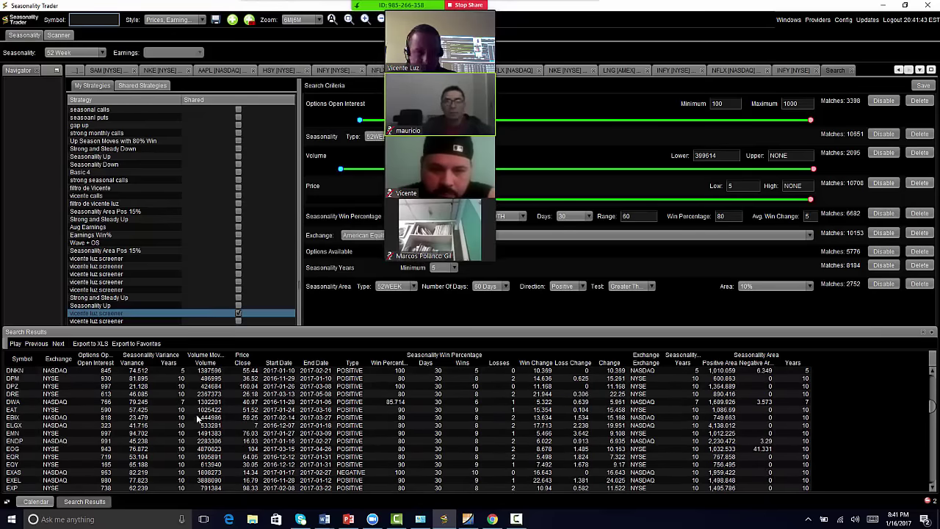
scroll(196, 420, "up", 10)
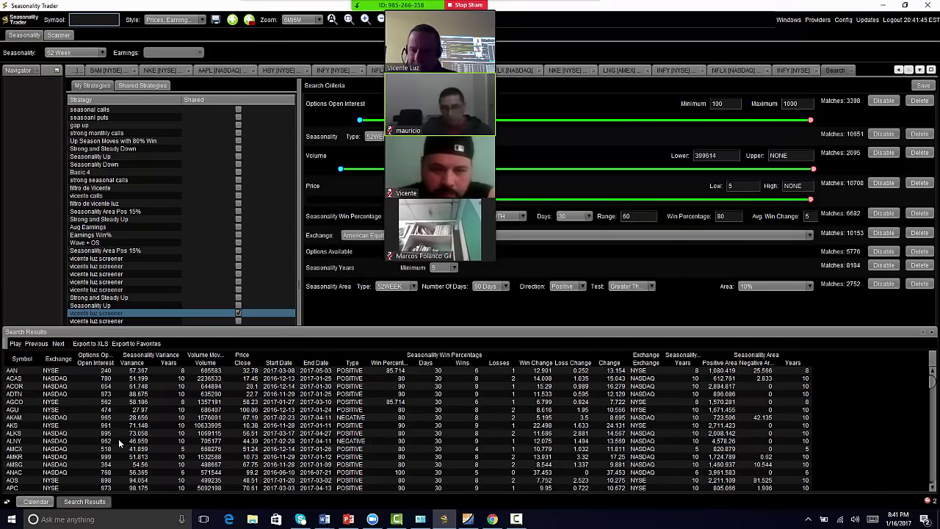
scroll(126, 469, "down", 15)
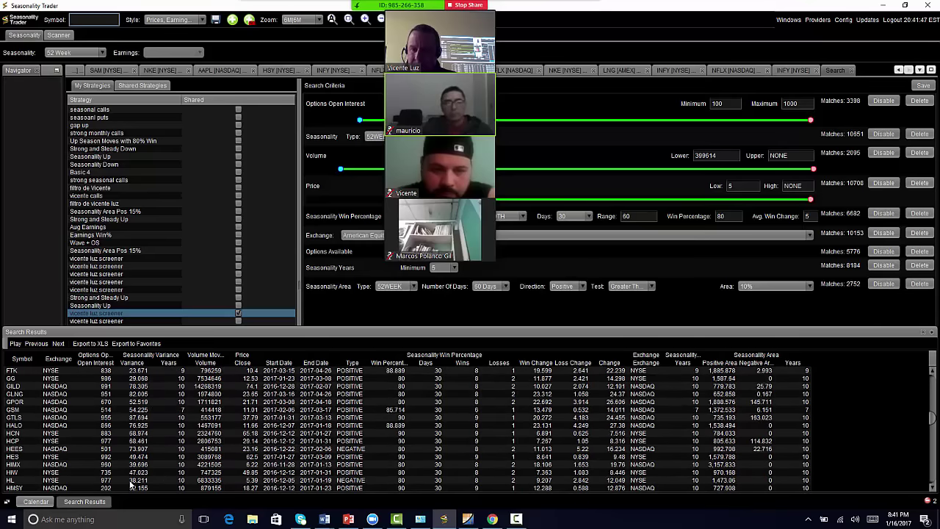
scroll(131, 484, "up", 5)
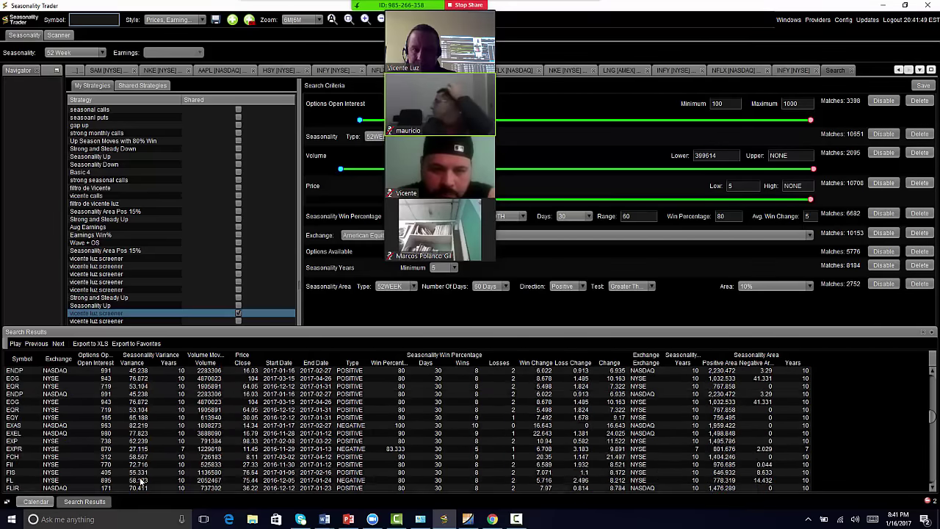
scroll(141, 481, "up", 10)
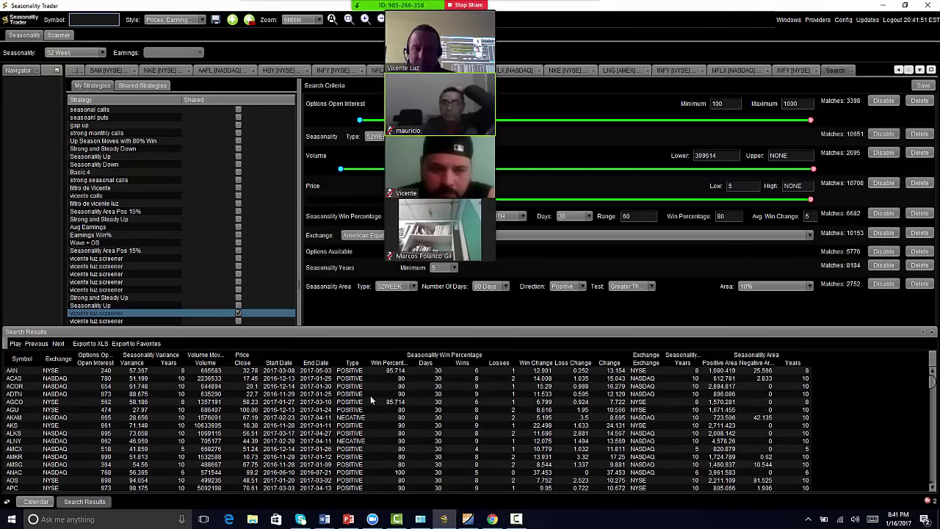
left_click(389, 362)
left_click(391, 362)
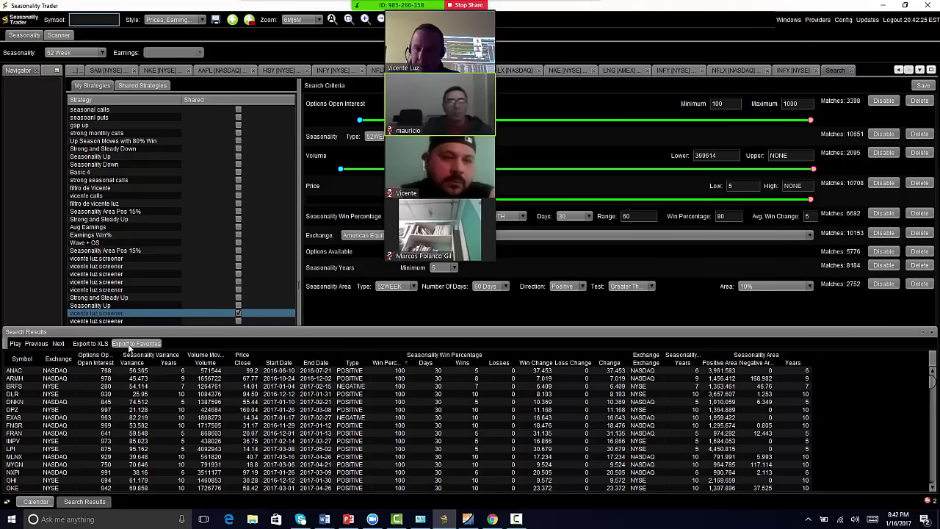
- Export the results to the Desktop as workbookenero.xls and minimize Seasonality Trader
left_click(90, 343)
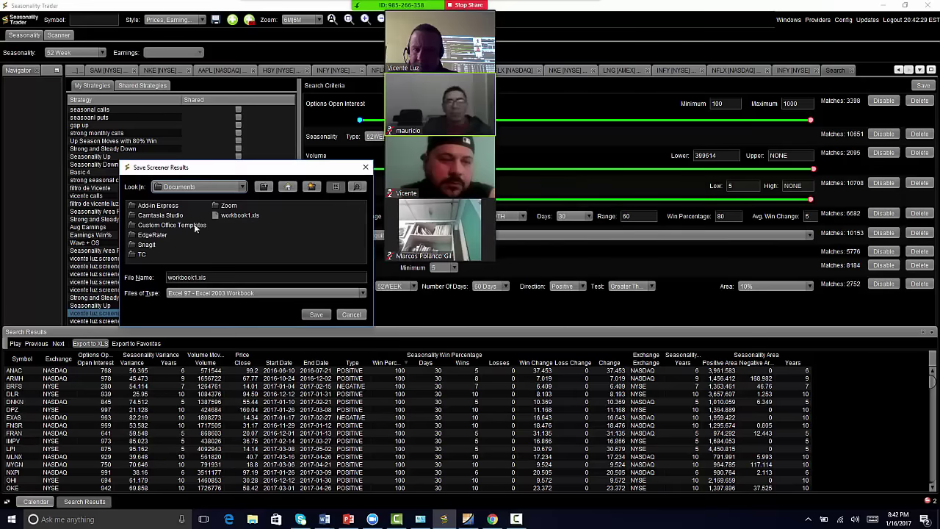
left_click(242, 187)
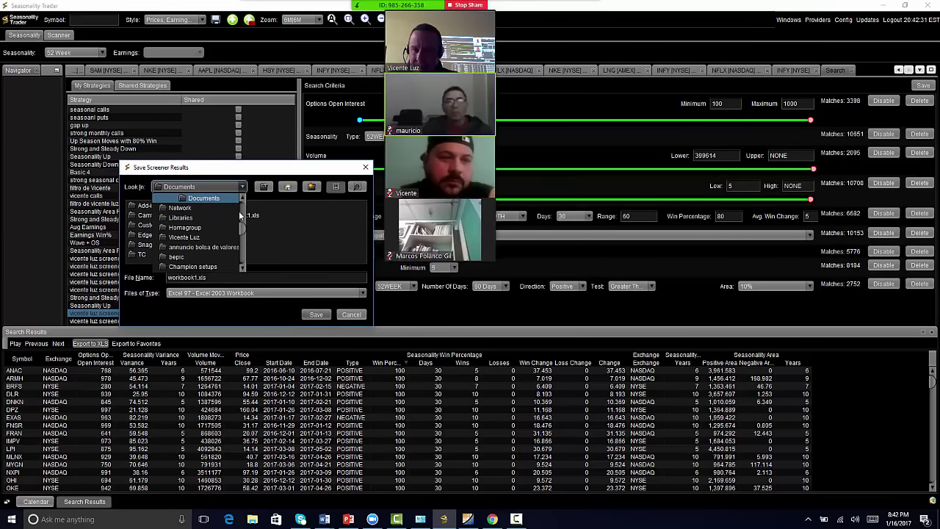
scroll(239, 212, "up", 3)
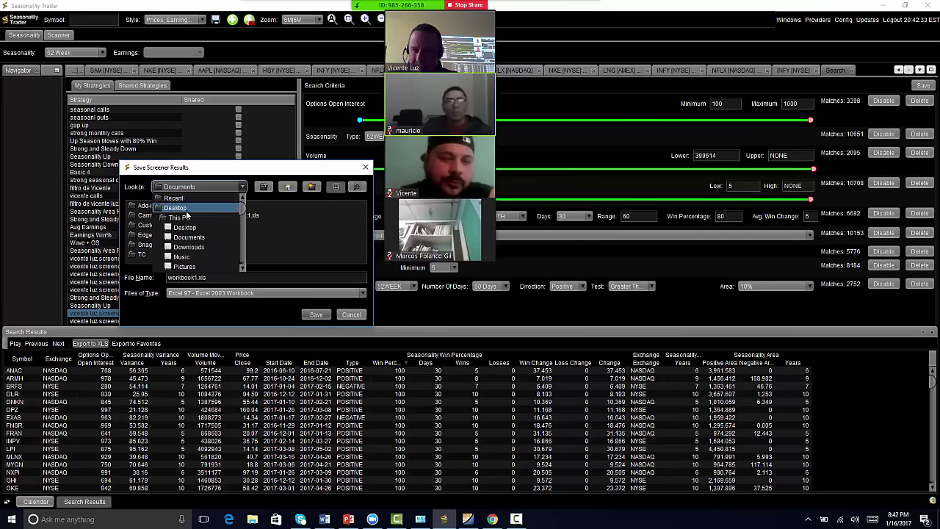
left_click(176, 208)
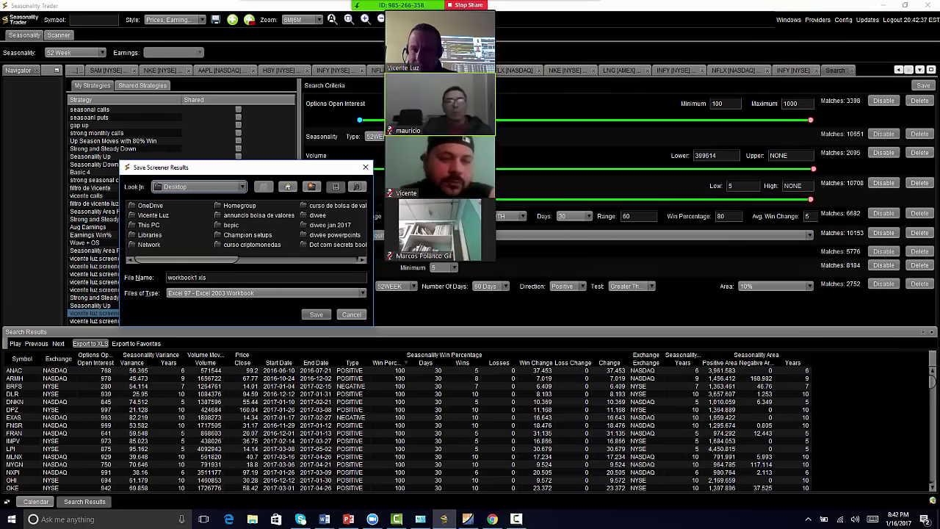
left_click(196, 277)
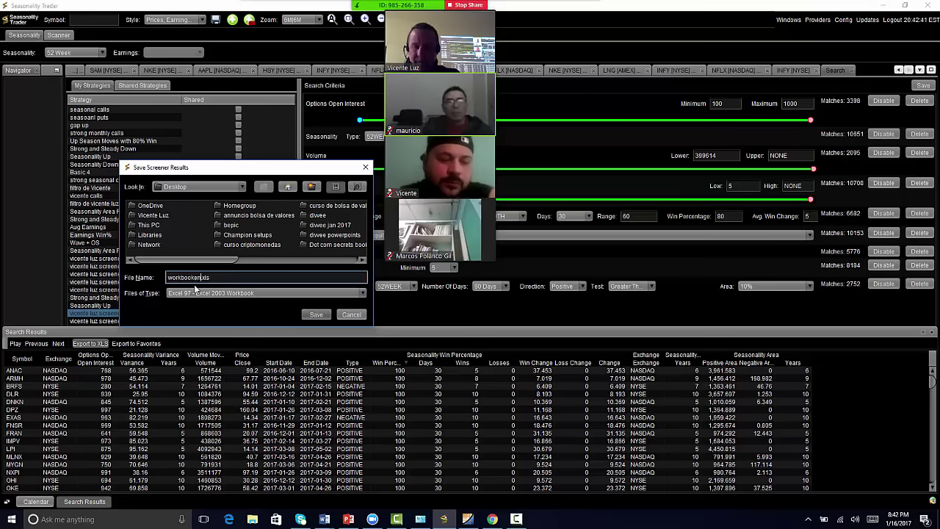
left_click(316, 314)
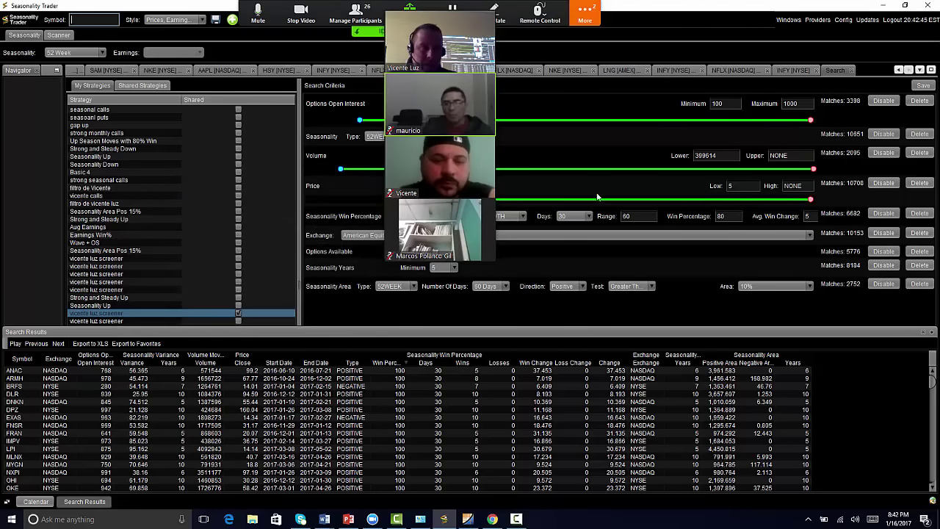
left_click(882, 6)
- Clear the open windows and open workbookenero from the desktop in Excel
left_click(883, 9)
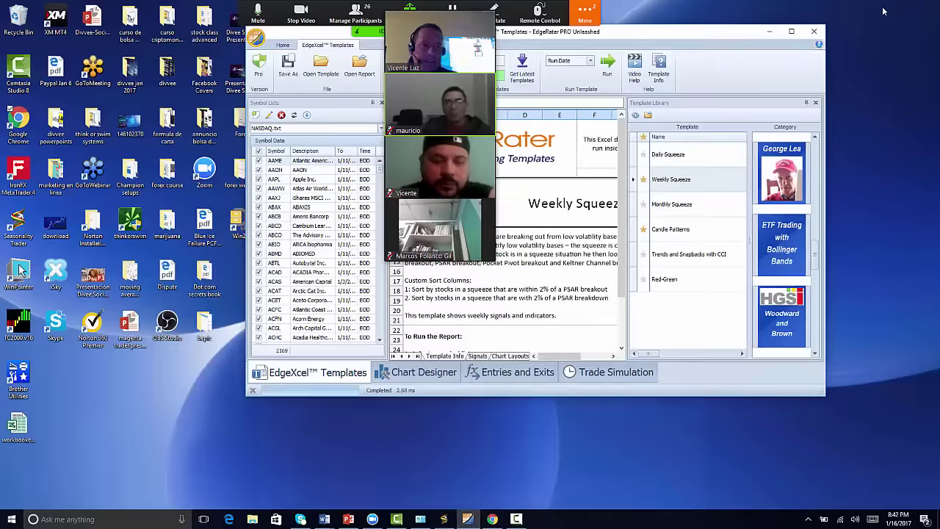
left_click(768, 31)
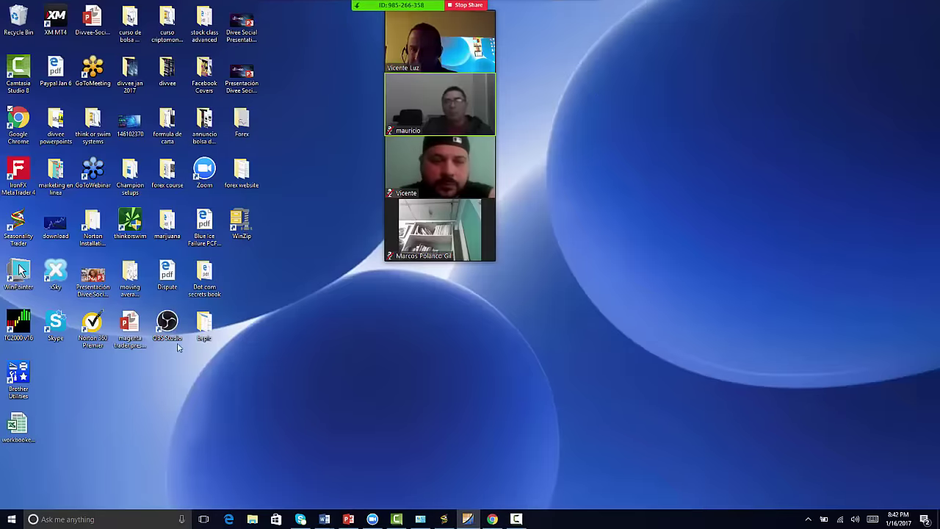
left_click(19, 428)
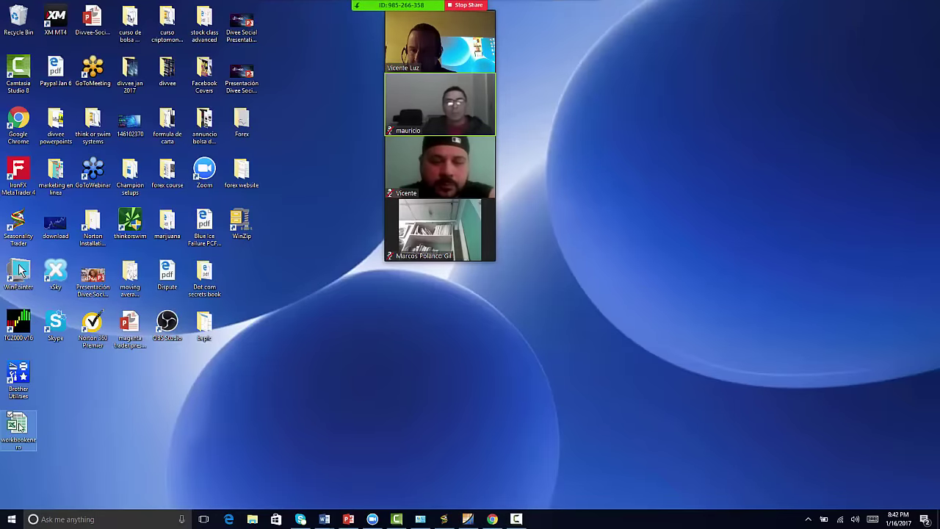
double_click(19, 428)
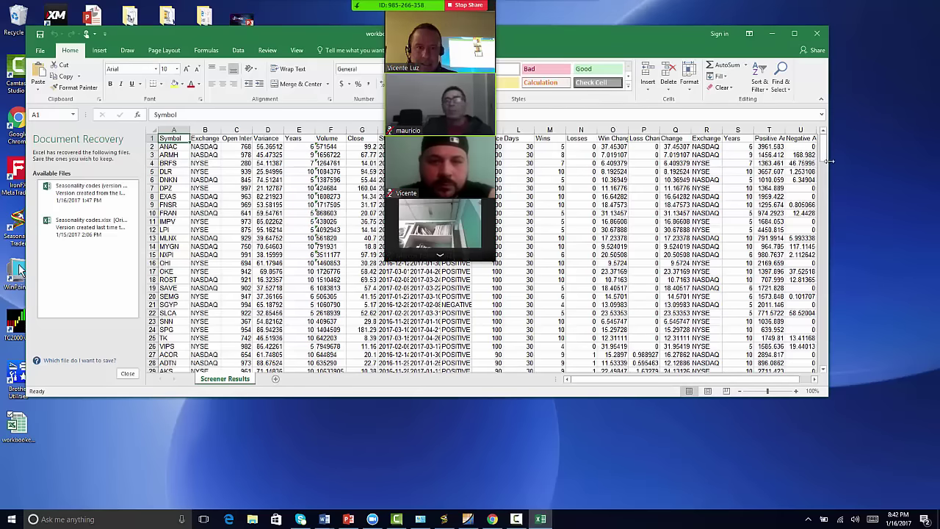
- Maximize Excel and select the ticker symbols in column A down to row 236
left_click(793, 33)
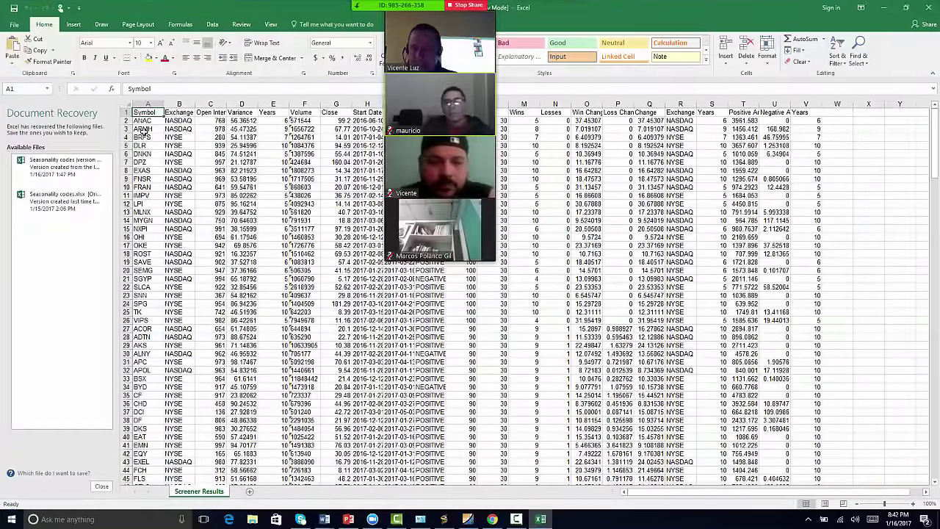
scroll(152, 454, "down", 20)
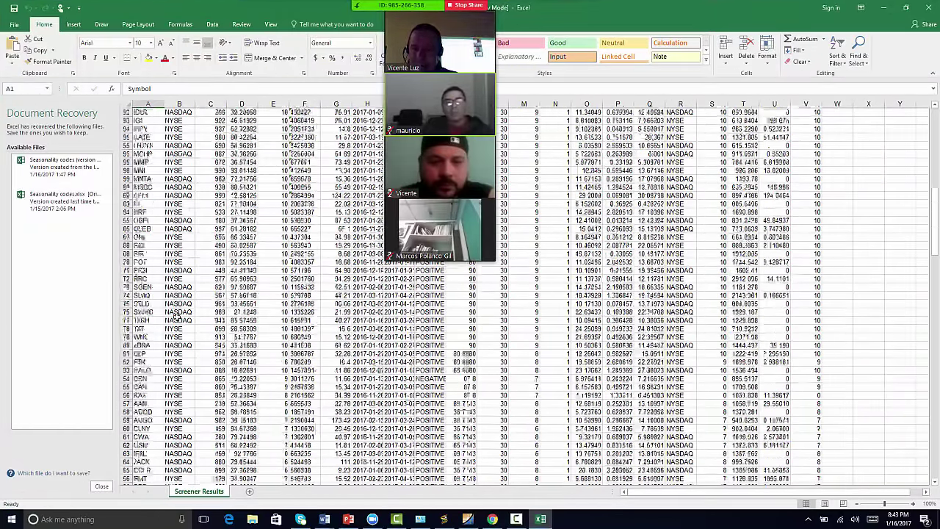
scroll(171, 309, "down", 18)
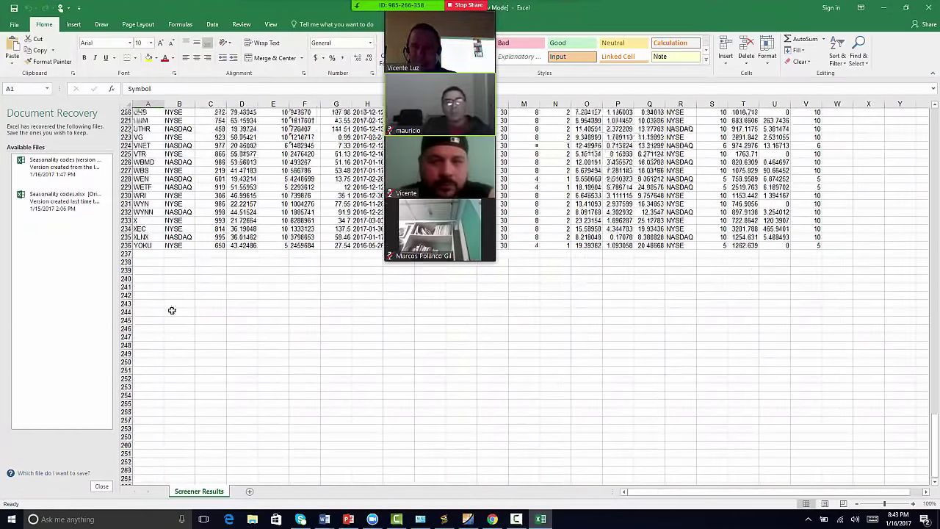
scroll(171, 309, "up", 20)
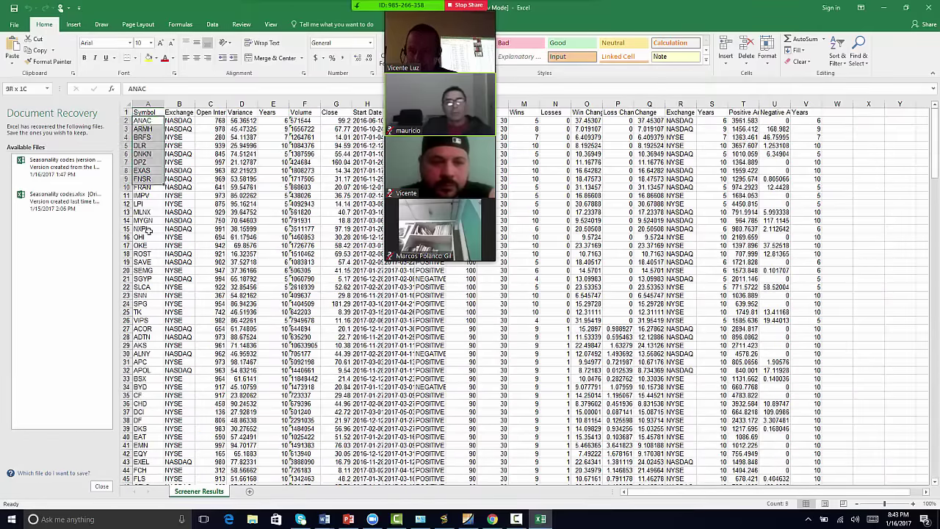
left_click_drag(136, 419, 151, 453)
- Copy the selected tickers and paste them into a new Notepad document
right_click(151, 443)
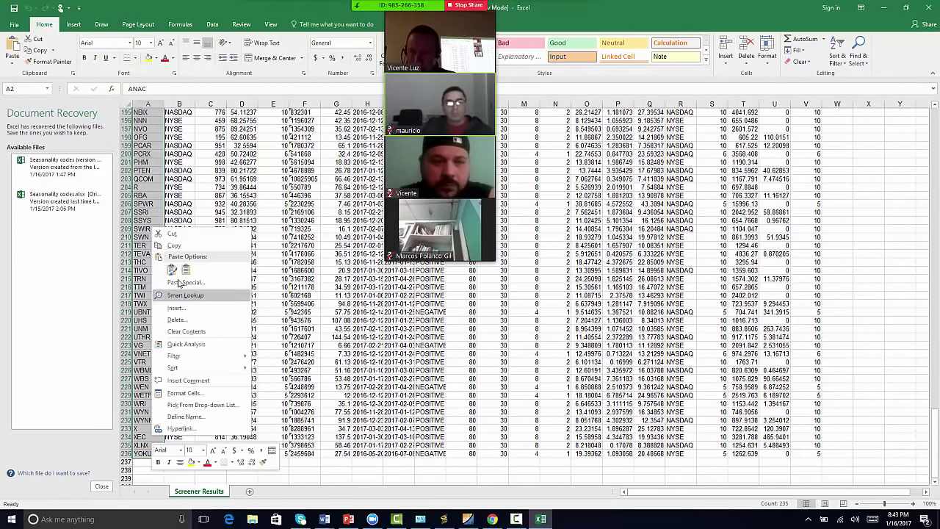
left_click(174, 246)
left_click(11, 519)
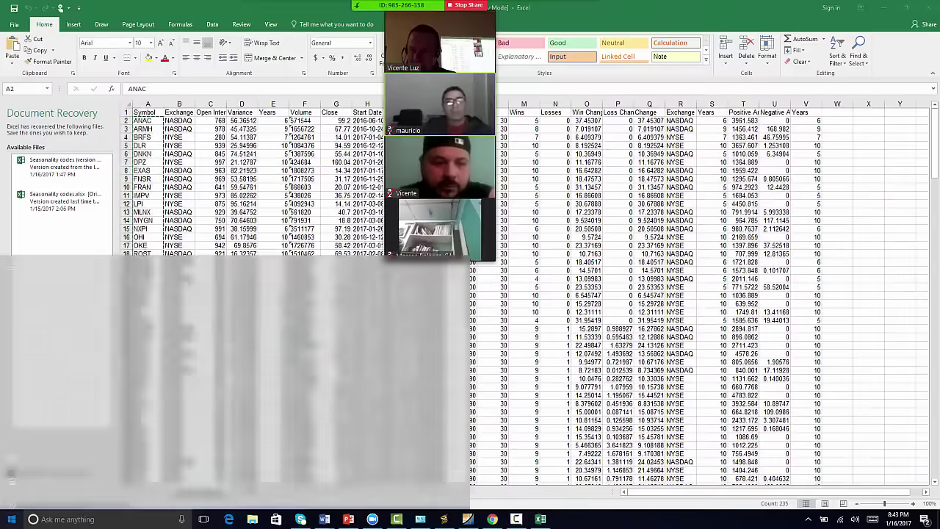
type("txt")
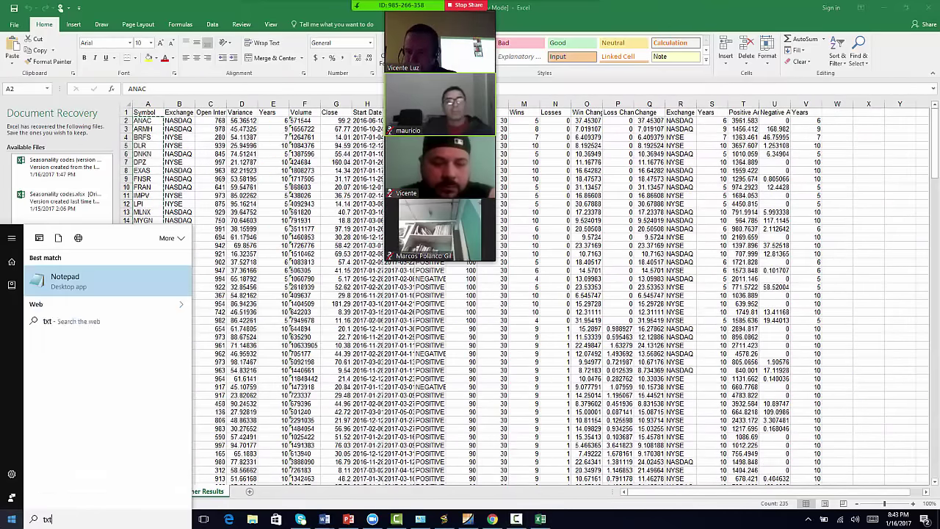
left_click(76, 283)
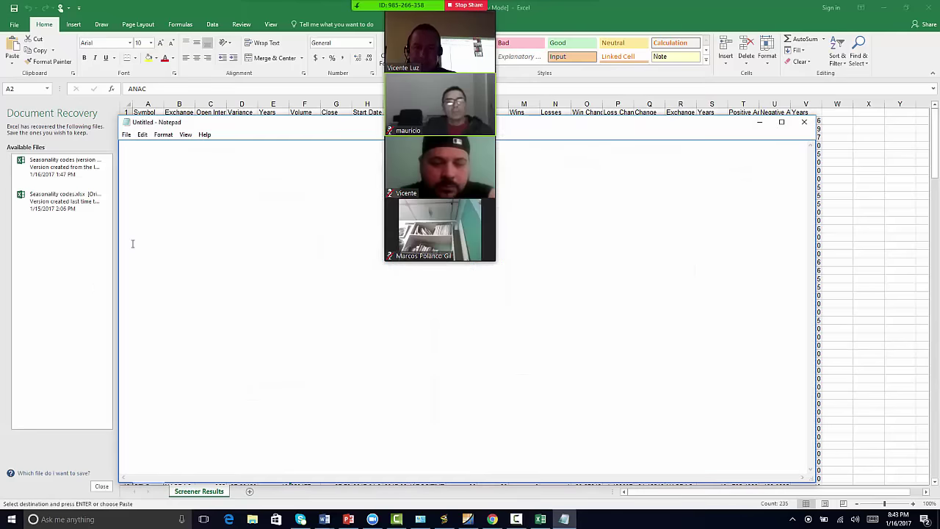
right_click(127, 146)
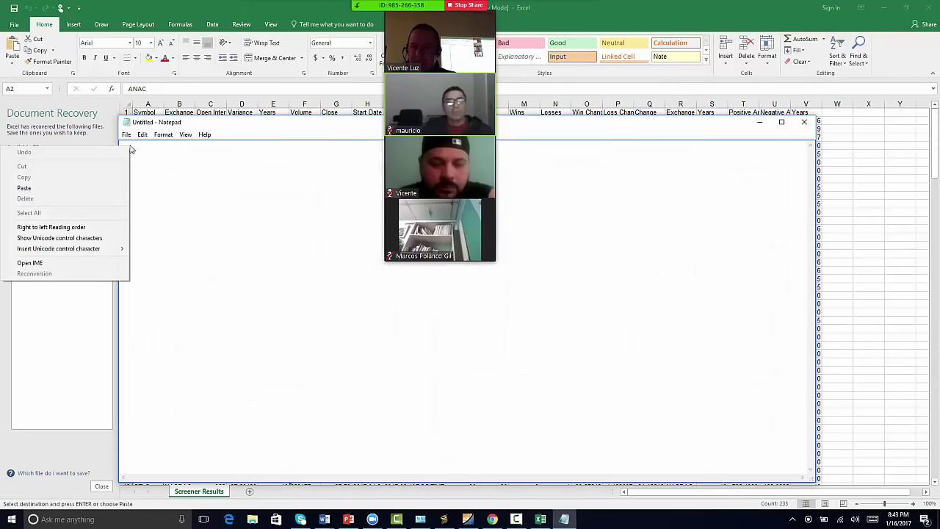
left_click(98, 189)
- Save the note as eneroseasonality on the Desktop and close Notepad
scroll(147, 375, "up", 20)
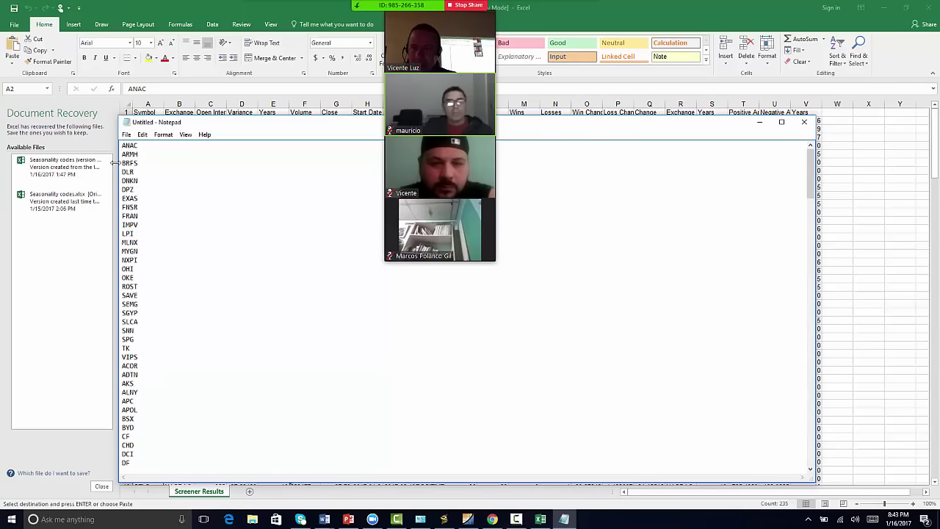
left_click(127, 134)
left_click(93, 168)
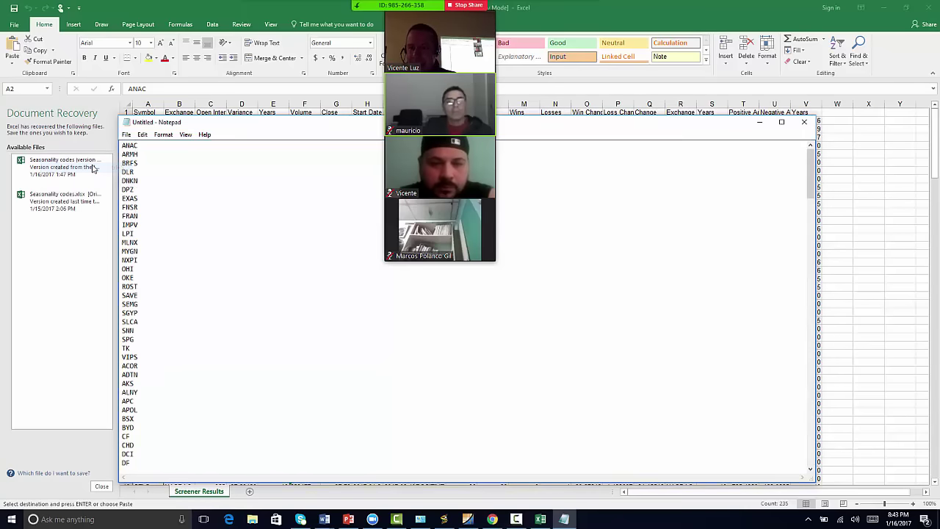
left_click(176, 213)
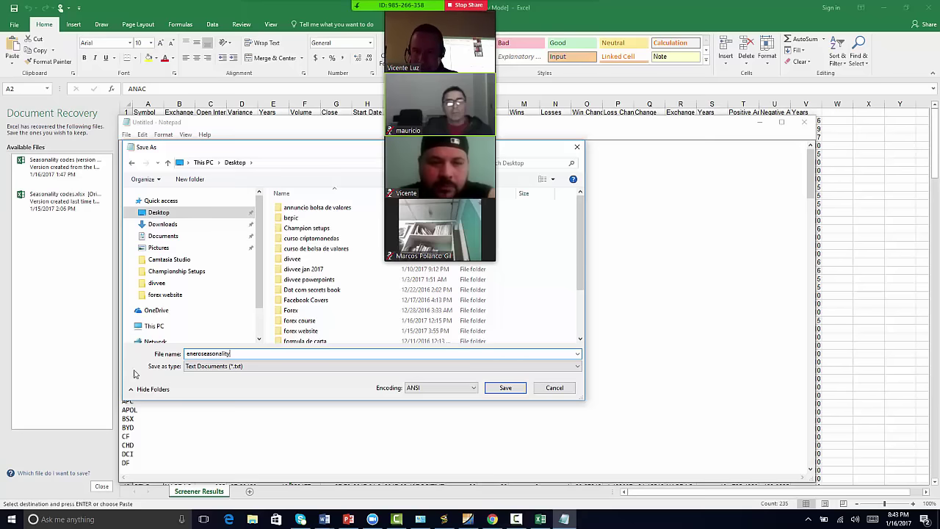
left_click(505, 388)
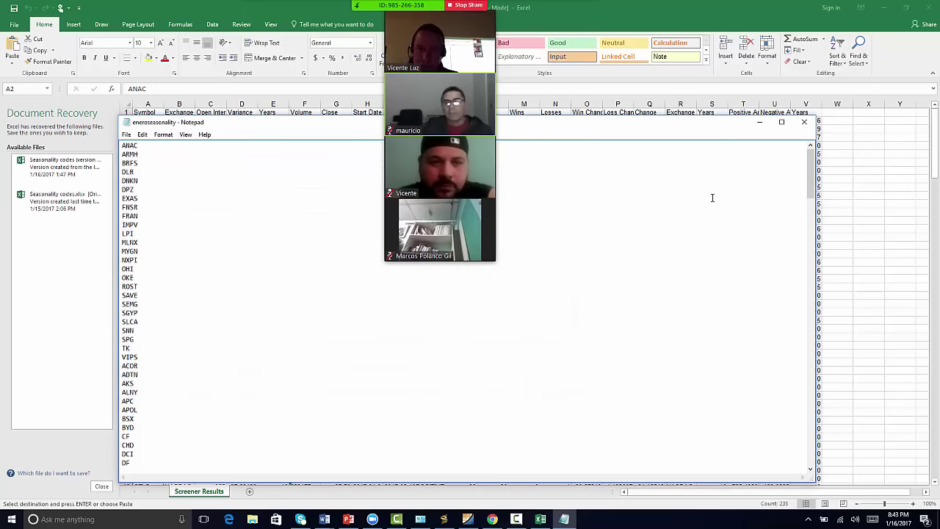
left_click(804, 122)
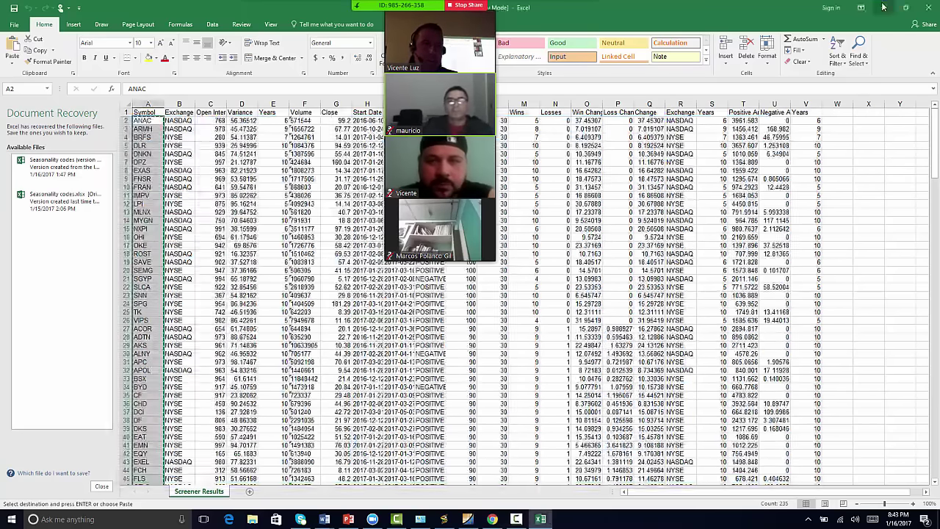
left_click(883, 7)
left_click(491, 519)
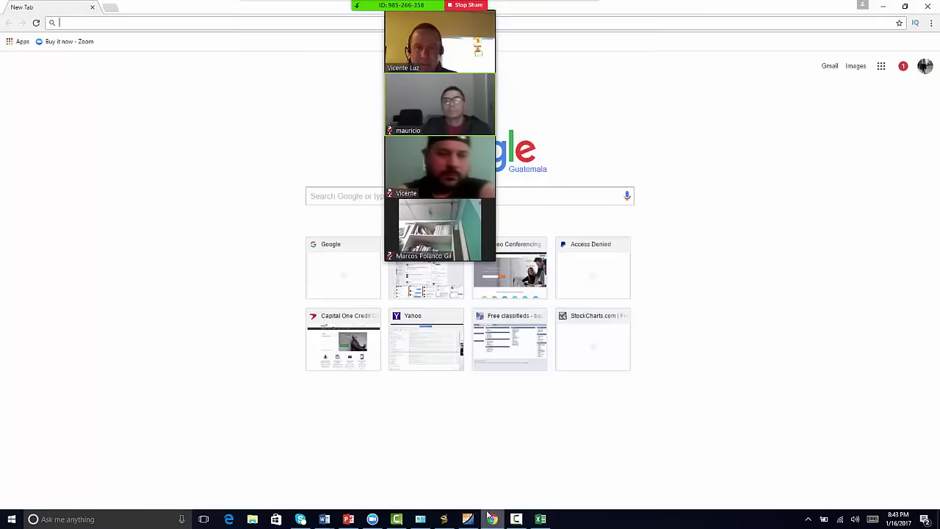
type("www.e")
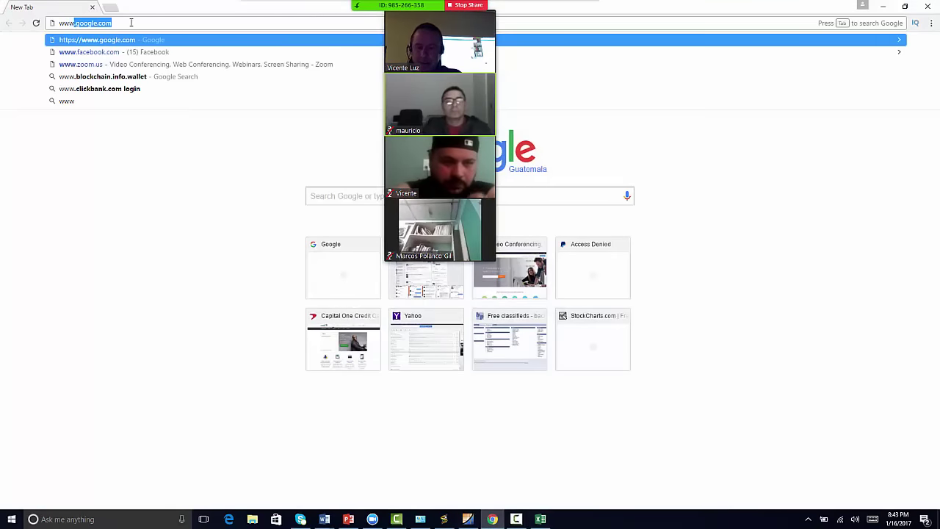
type("d")
key("Return")
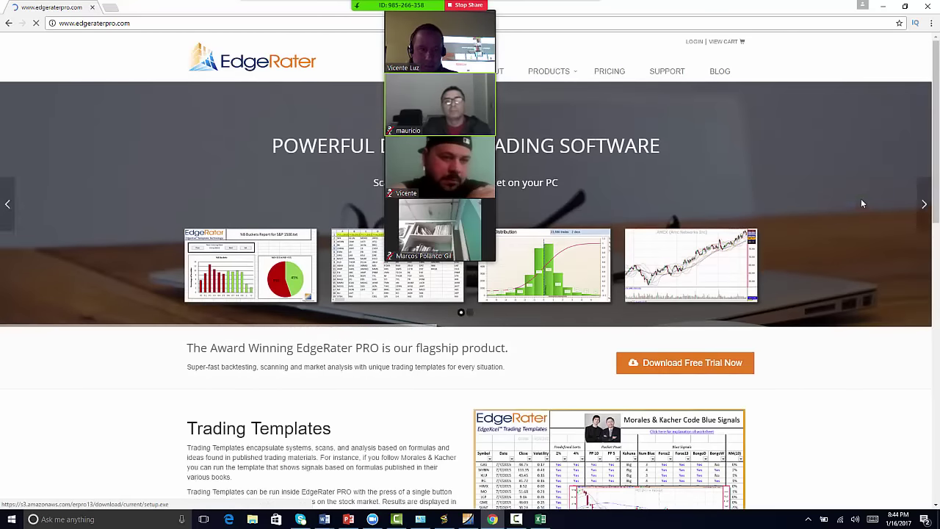
left_click(882, 5)
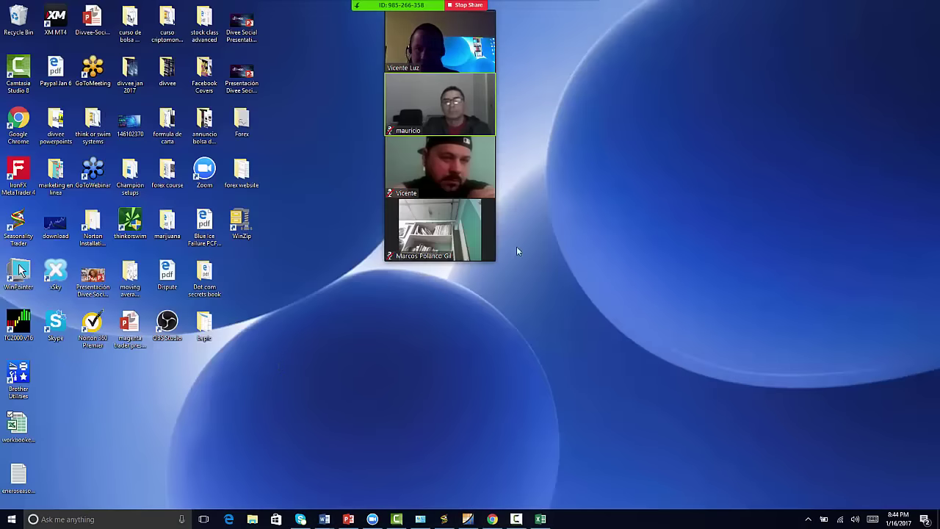
- Copy the eneroseasonality file from the desktop
left_click(22, 478)
right_click(22, 478)
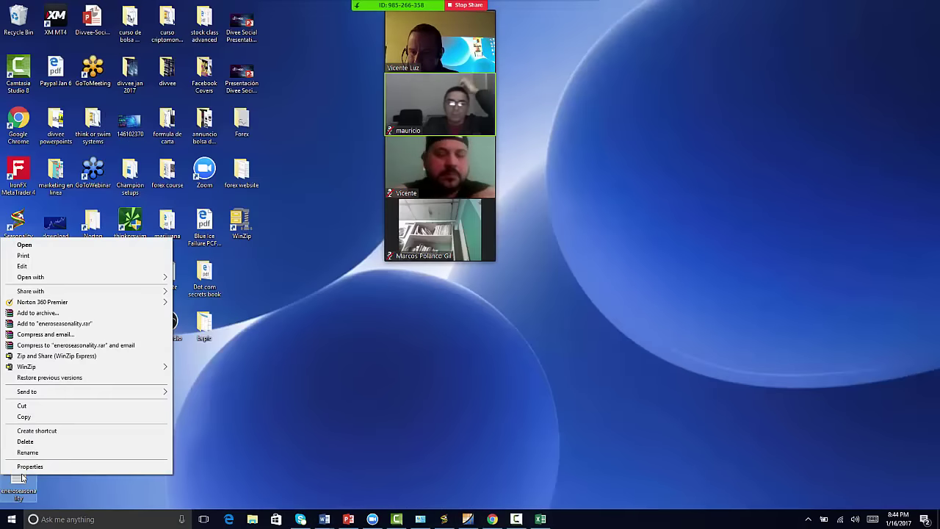
left_click(28, 417)
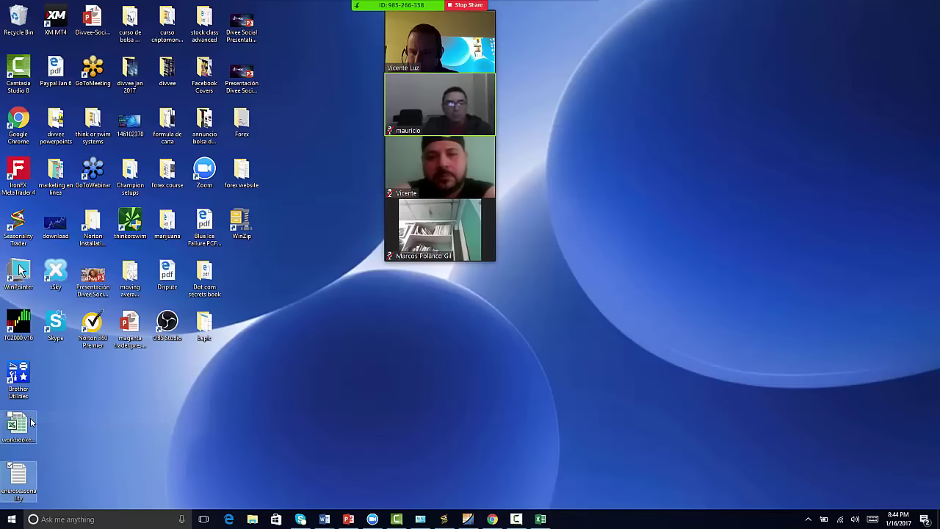
- Paste the file into Documents\EdgeRater\Symbol Lists in File Explorer
left_click(255, 521)
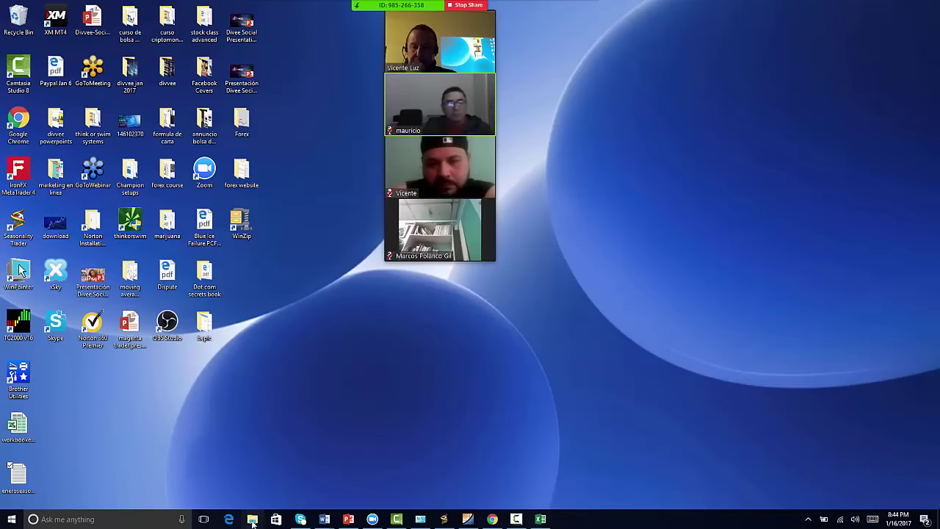
left_click(252, 521)
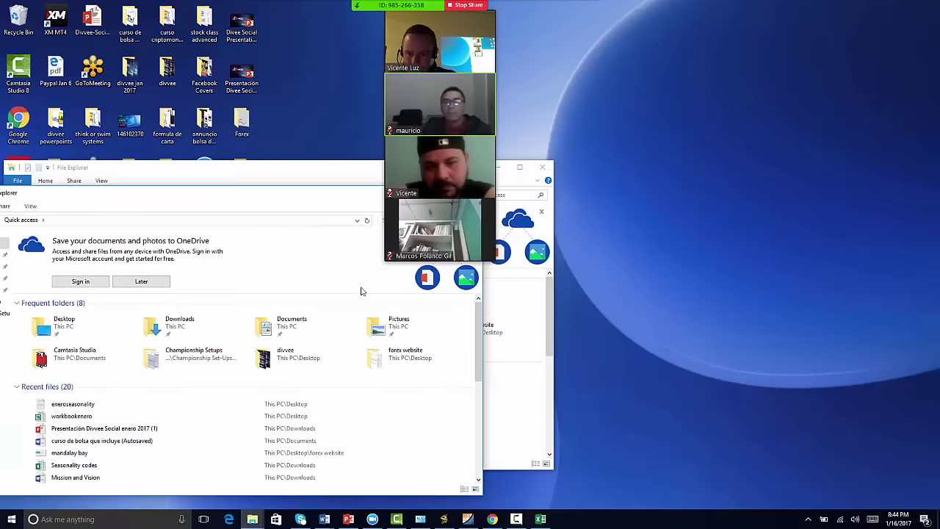
left_click_drag(289, 194, 600, 81)
left_click(792, 69)
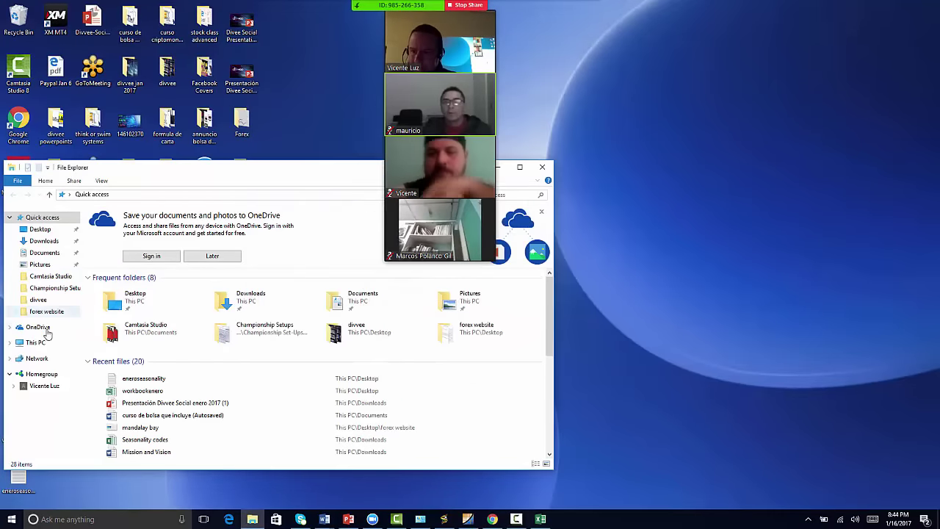
left_click(41, 254)
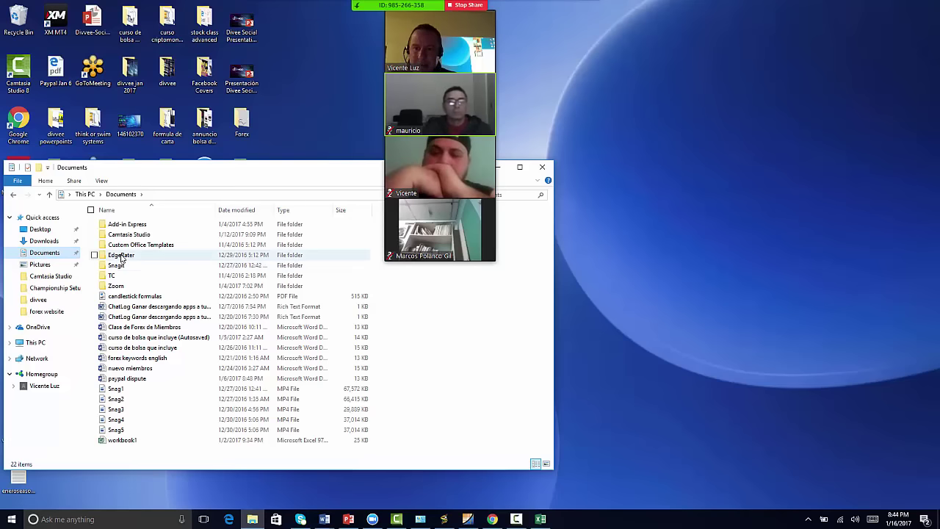
double_click(121, 257)
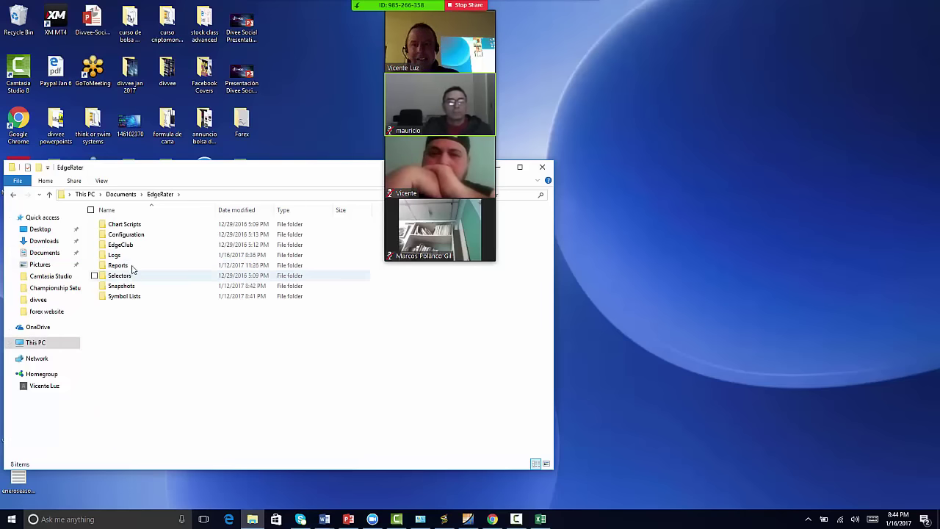
double_click(121, 296)
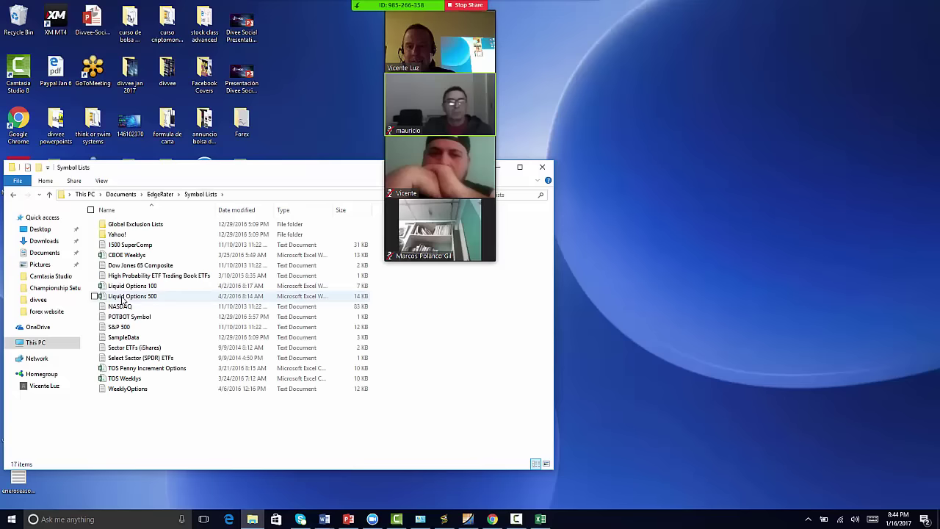
right_click(118, 410)
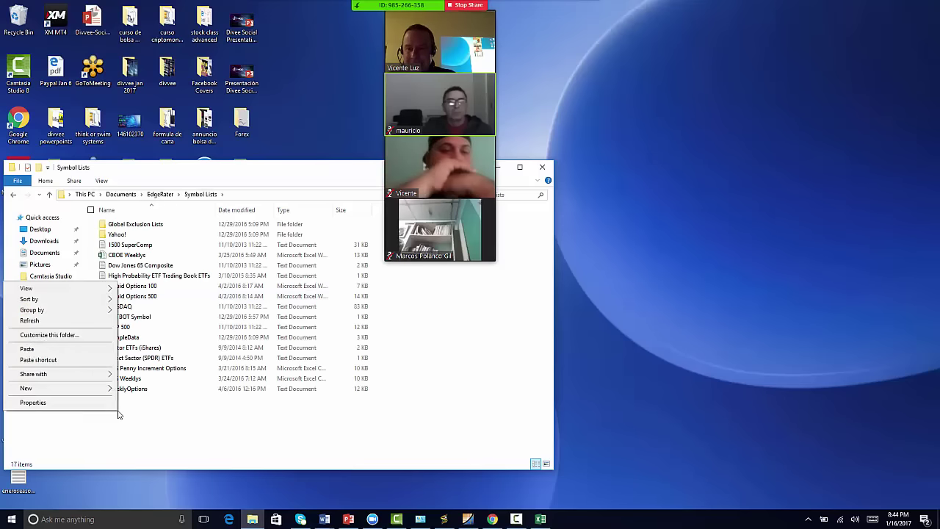
left_click(83, 350)
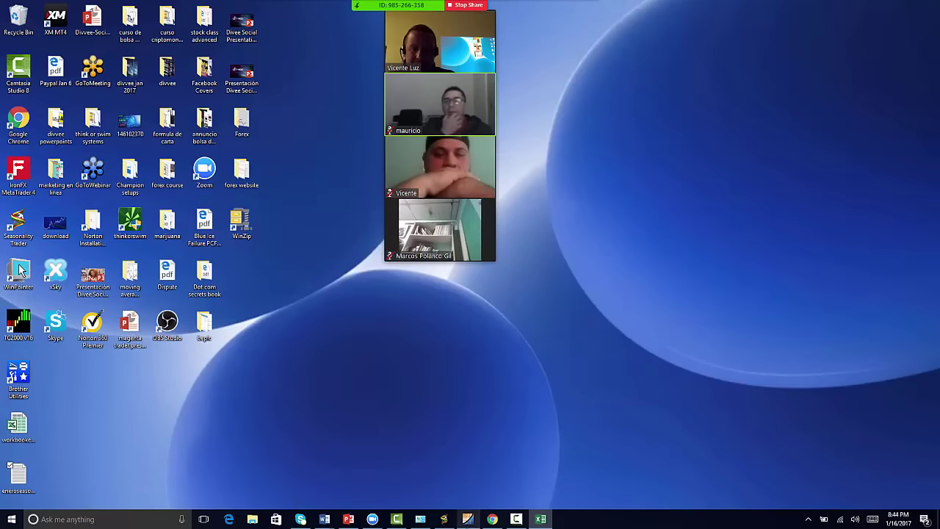
- Restore EdgeRater, select eneroseasonality.txt as the symbol list, and refresh its symbols
left_click(468, 518)
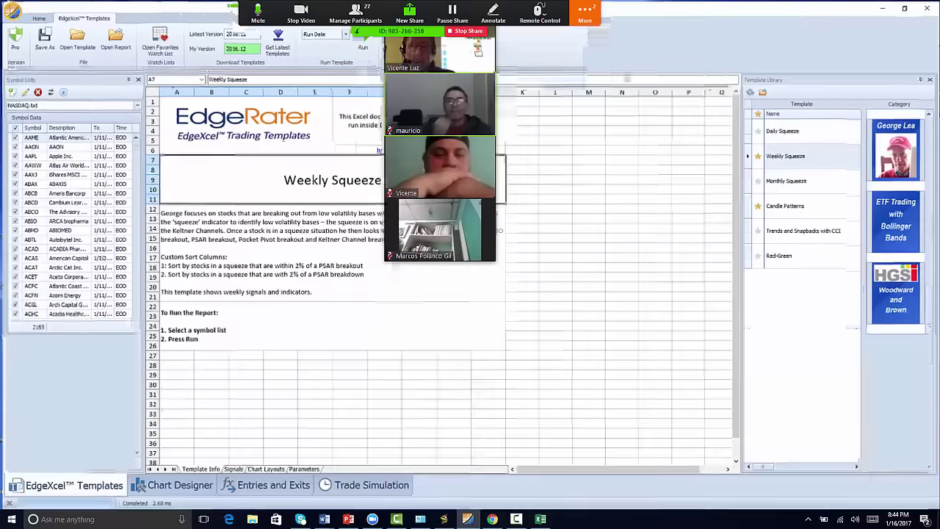
left_click(136, 105)
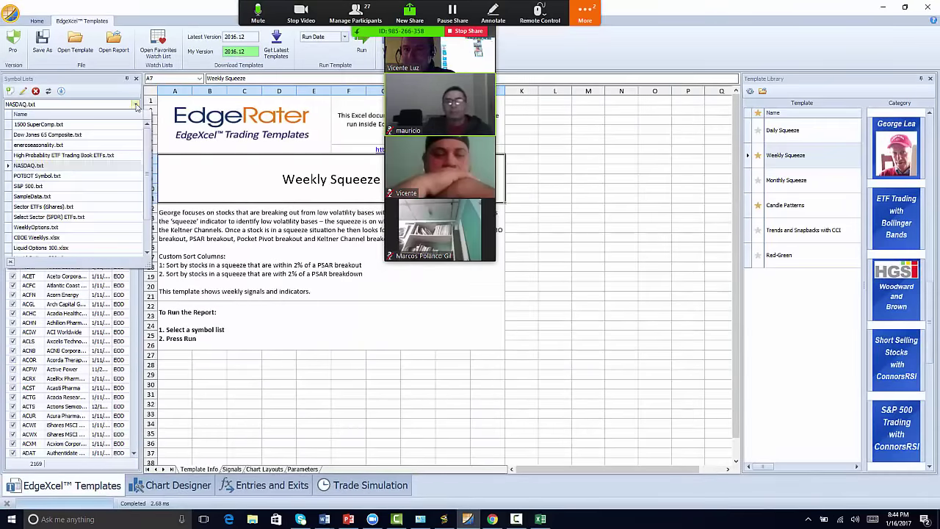
scroll(147, 191, "down", 1)
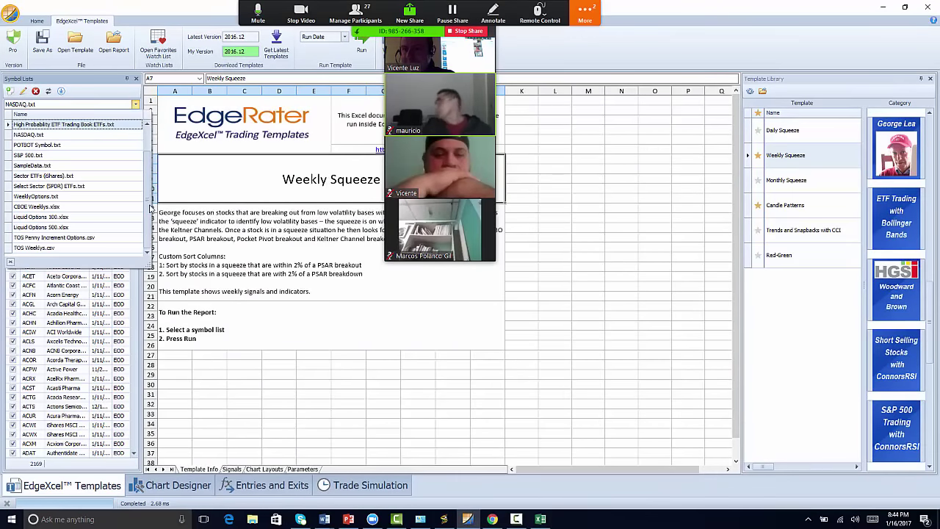
scroll(151, 176, "up", 1)
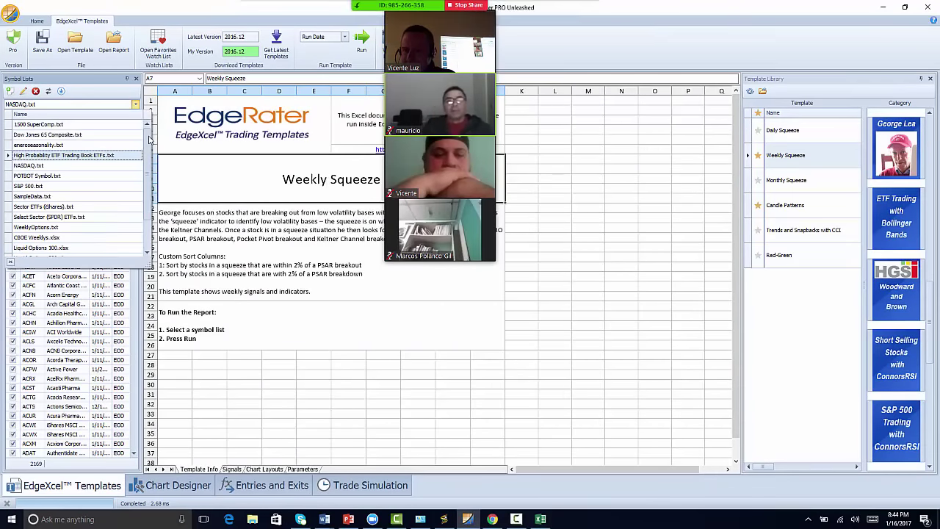
left_click(49, 145)
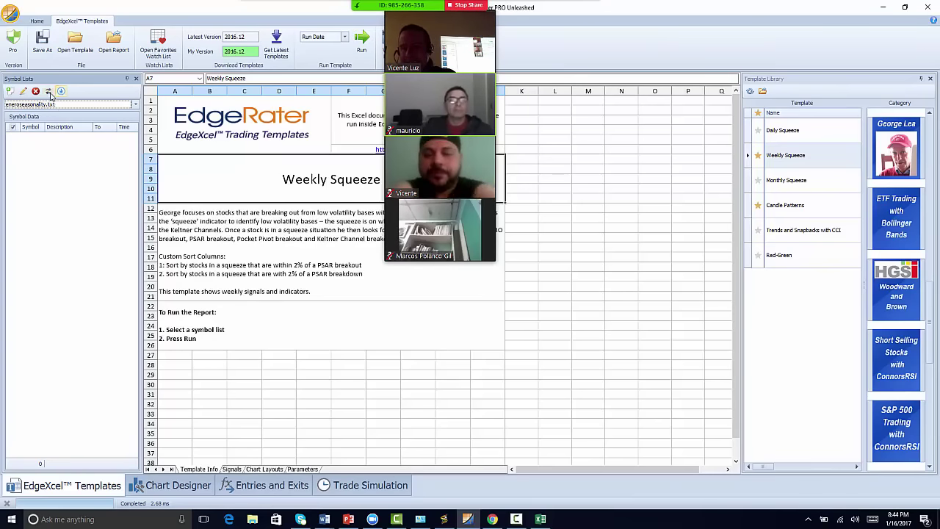
left_click(50, 92)
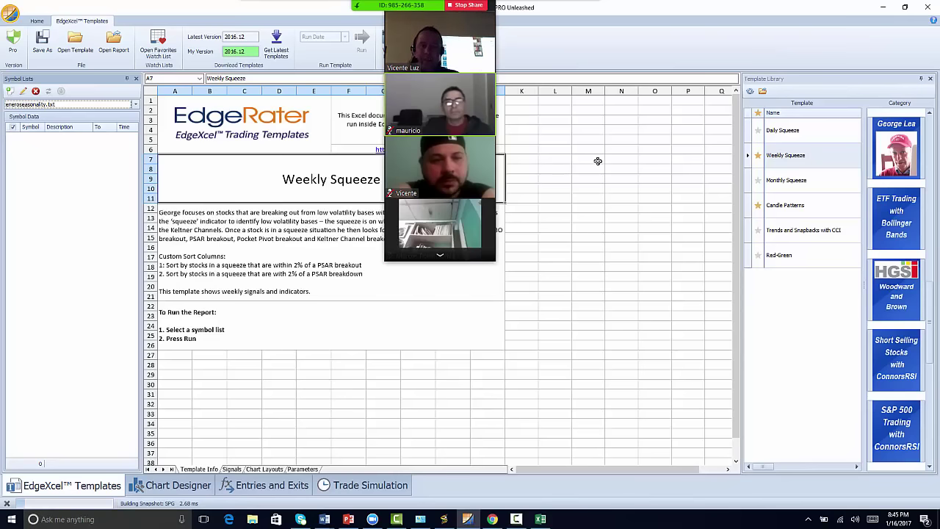
left_click_drag(544, 142, 548, 188)
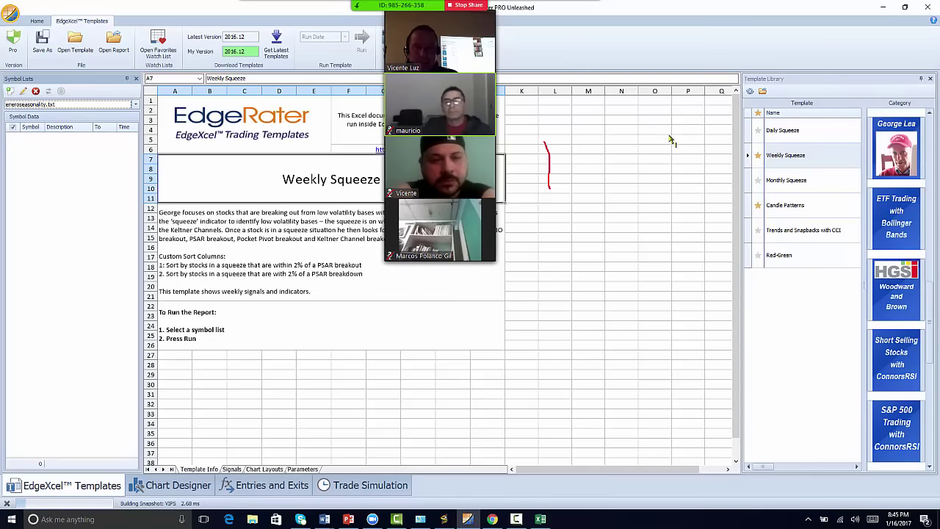
left_click_drag(669, 134, 669, 175)
mouse_move(600, 85)
left_mouse_down()
mouse_move(657, 70)
mouse_move(697, 92)
mouse_move(723, 71)
mouse_move(759, 70)
mouse_move(733, 117)
mouse_move(743, 153)
left_mouse_up()
mouse_move(715, 191)
left_mouse_down()
mouse_move(710, 203)
mouse_move(763, 193)
mouse_move(780, 170)
left_mouse_up()
mouse_move(740, 248)
left_mouse_down()
mouse_move(718, 266)
mouse_move(744, 259)
left_mouse_up()
left_click_drag(763, 290, 725, 293)
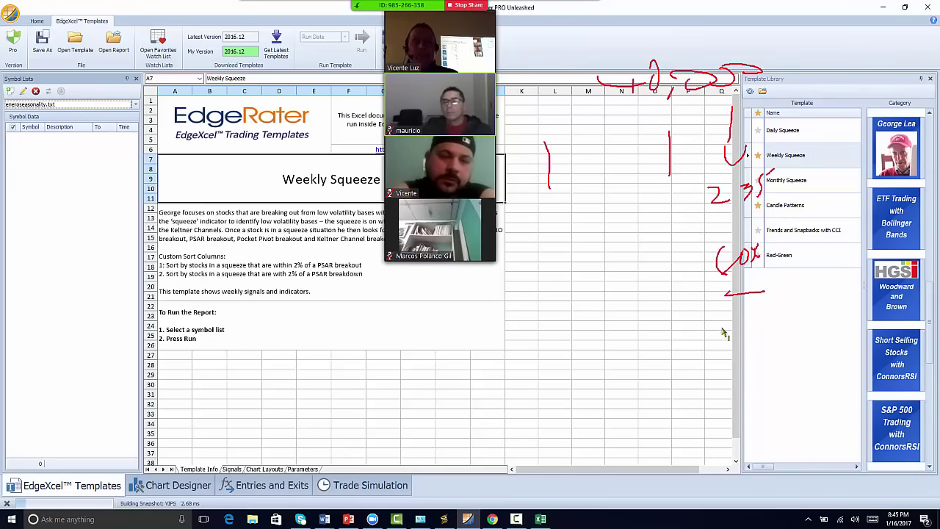
left_click_drag(714, 227, 789, 219)
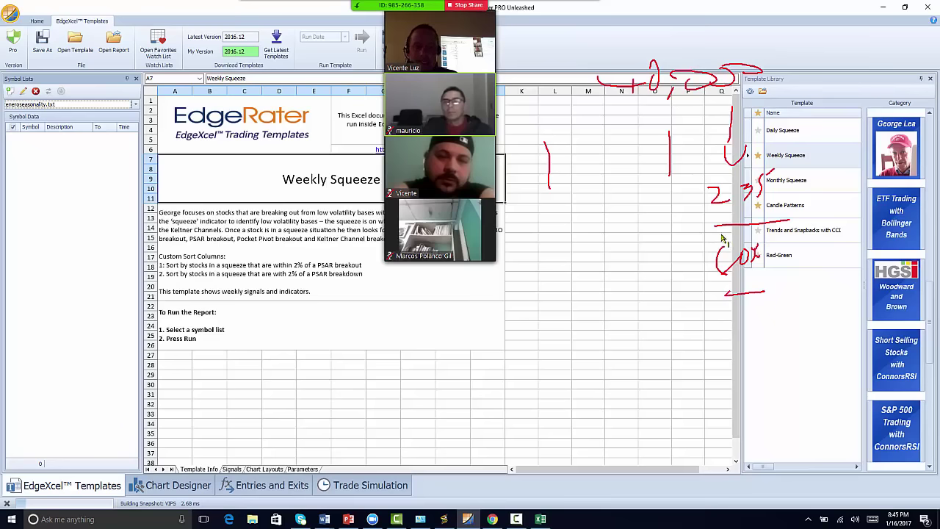
left_click_drag(671, 217, 683, 213)
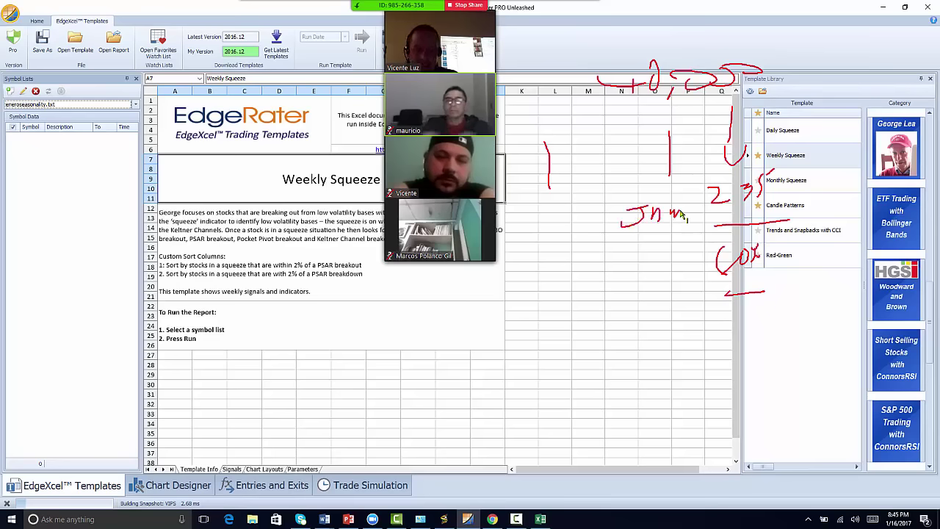
mouse_move(781, 160)
left_mouse_down()
mouse_move(706, 186)
mouse_move(726, 202)
left_mouse_up()
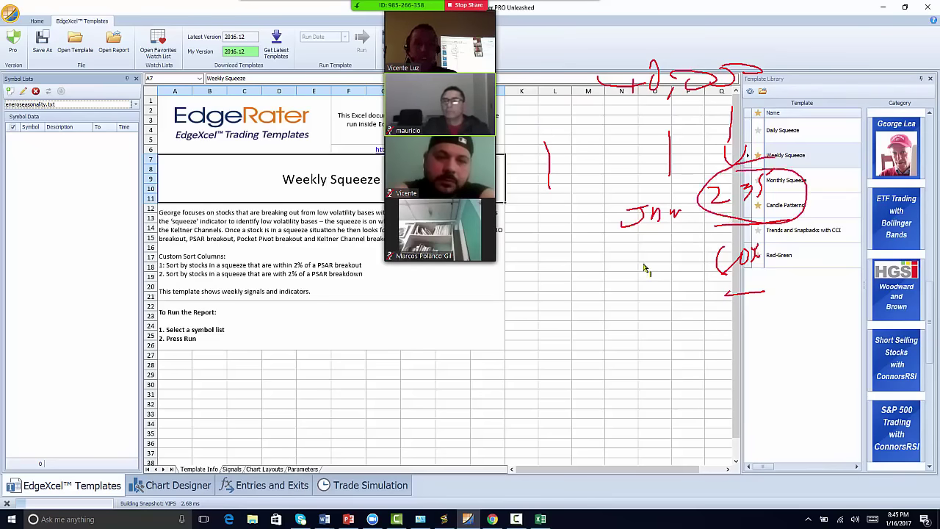
mouse_move(643, 269)
left_mouse_down()
mouse_move(723, 283)
mouse_move(734, 295)
left_mouse_up()
left_click_drag(684, 329, 748, 330)
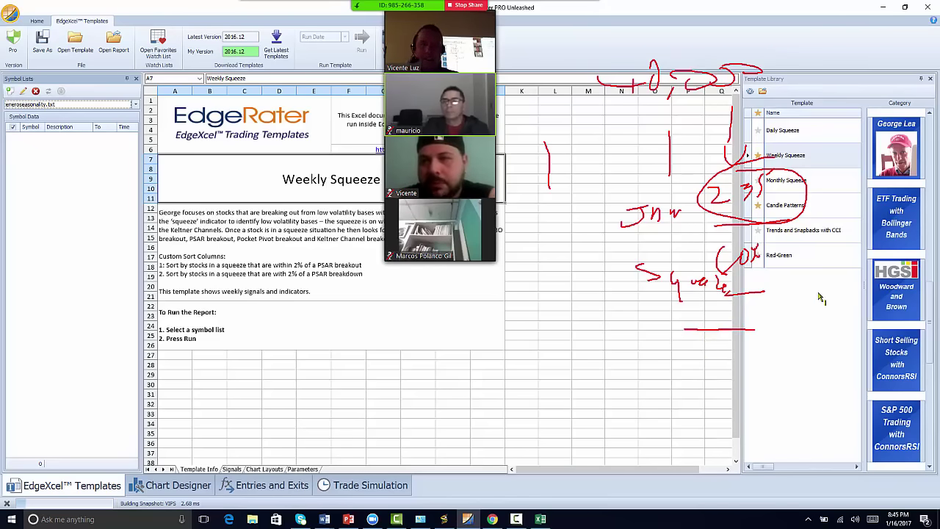
mouse_move(773, 295)
left_mouse_down()
mouse_move(798, 299)
mouse_move(850, 270)
left_mouse_up()
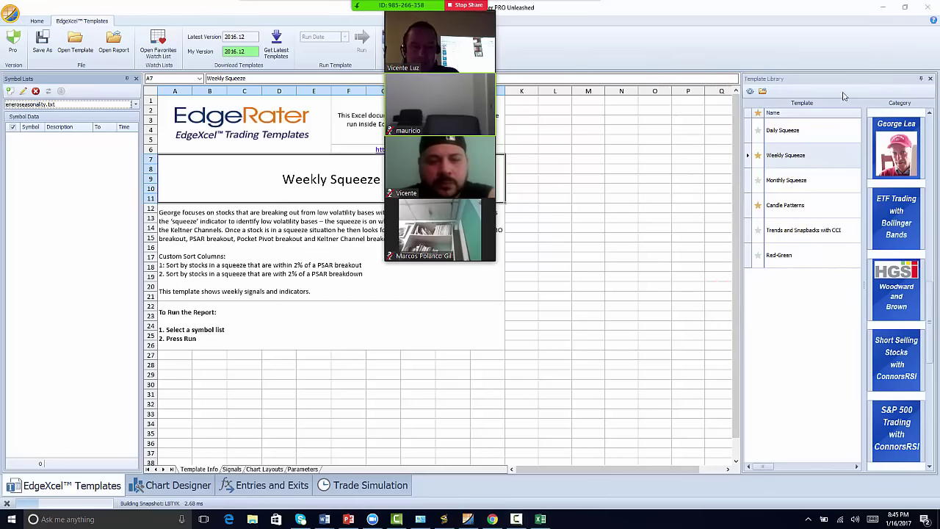
- Show the desktop and launch thinkorswim
key("super")
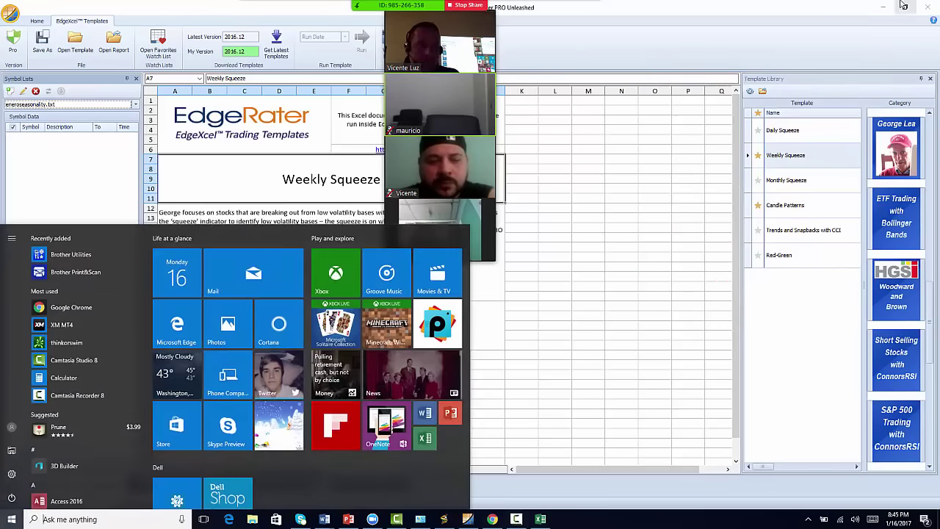
key("super+d")
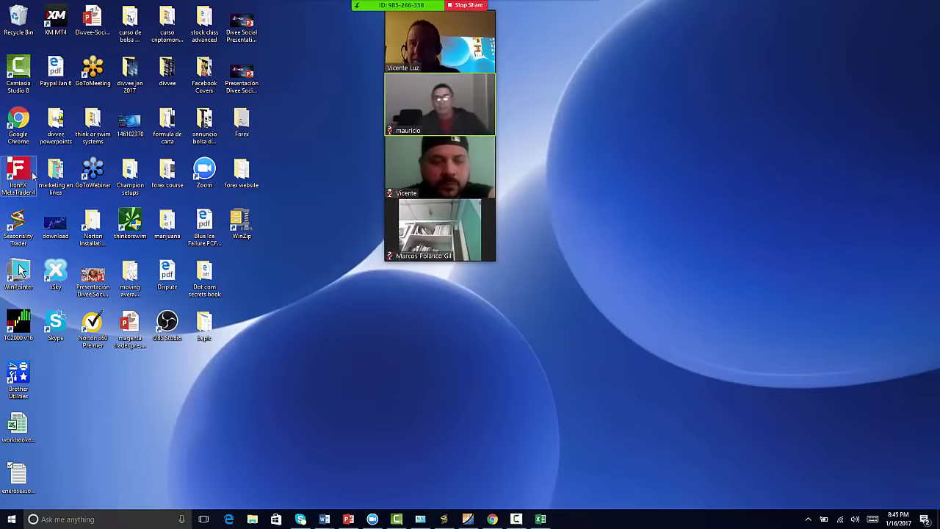
double_click(135, 229)
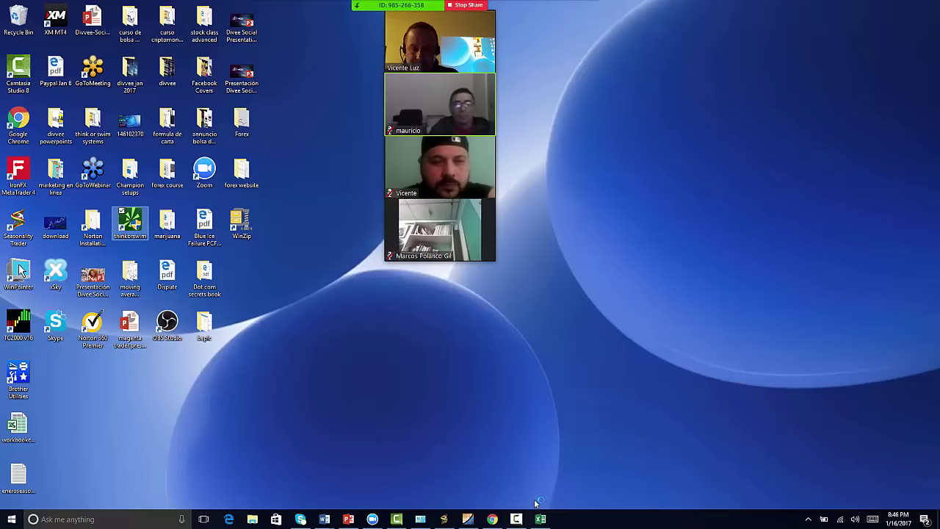
left_click(424, 328)
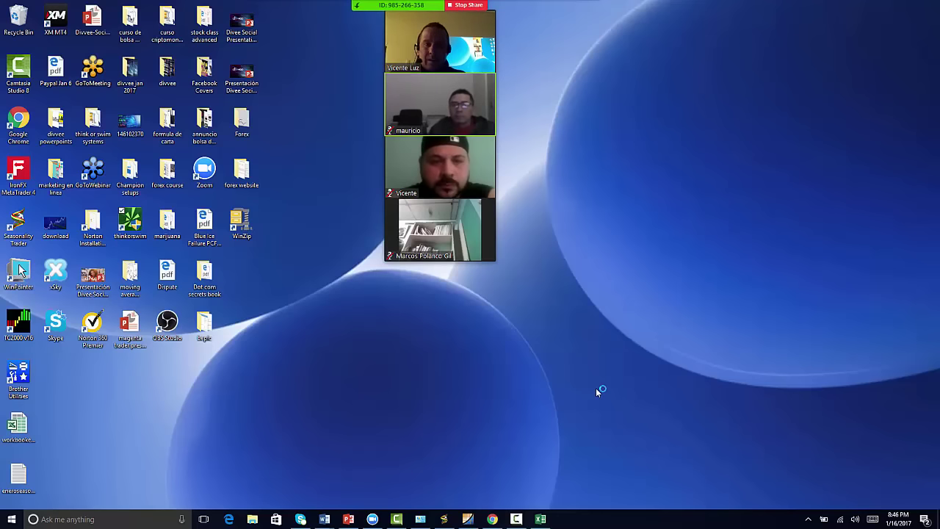
- Switch between EdgeRater and the thinkorswim launcher, then minimize EdgeRater
left_click(467, 519)
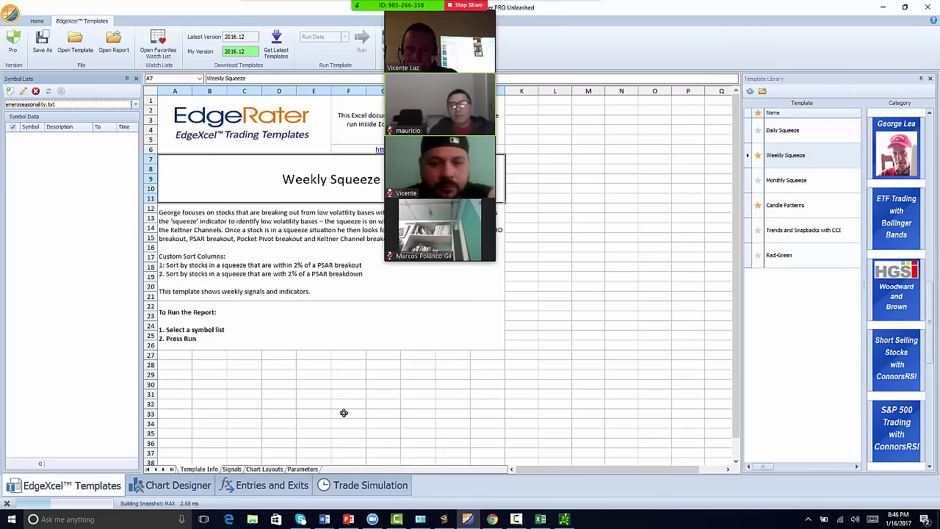
left_click(564, 519)
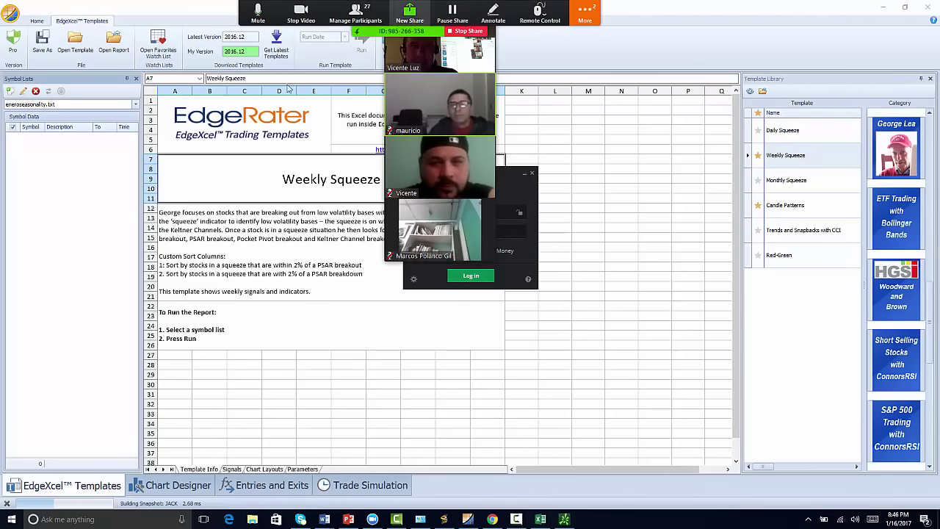
left_click(390, 32)
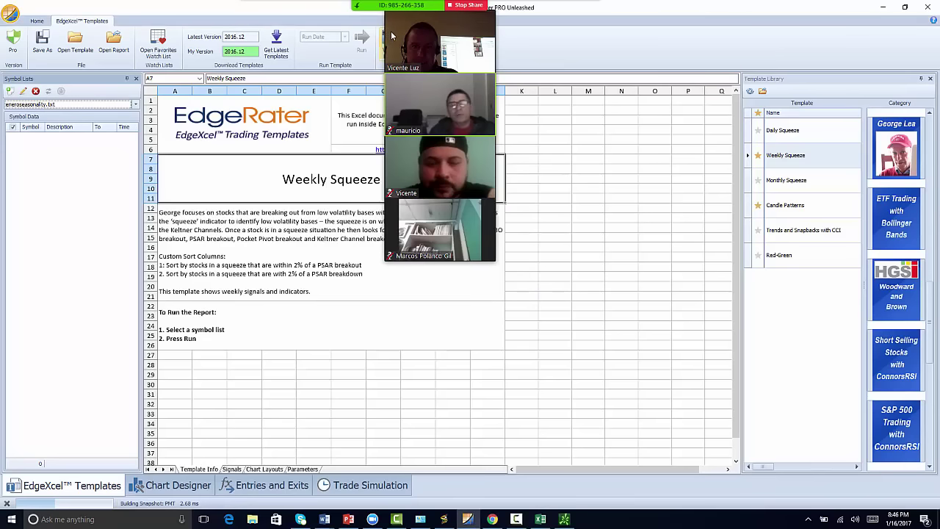
left_click(564, 120)
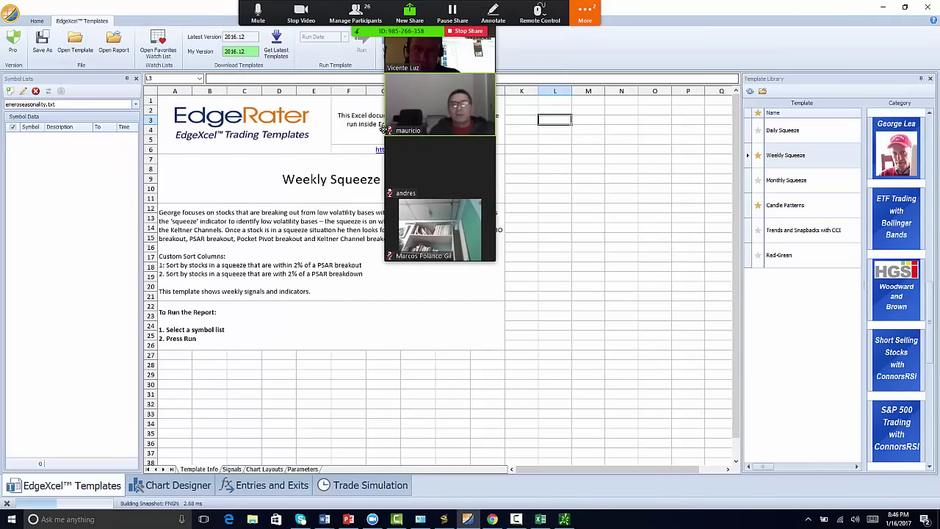
left_click_drag(386, 129, 613, 474)
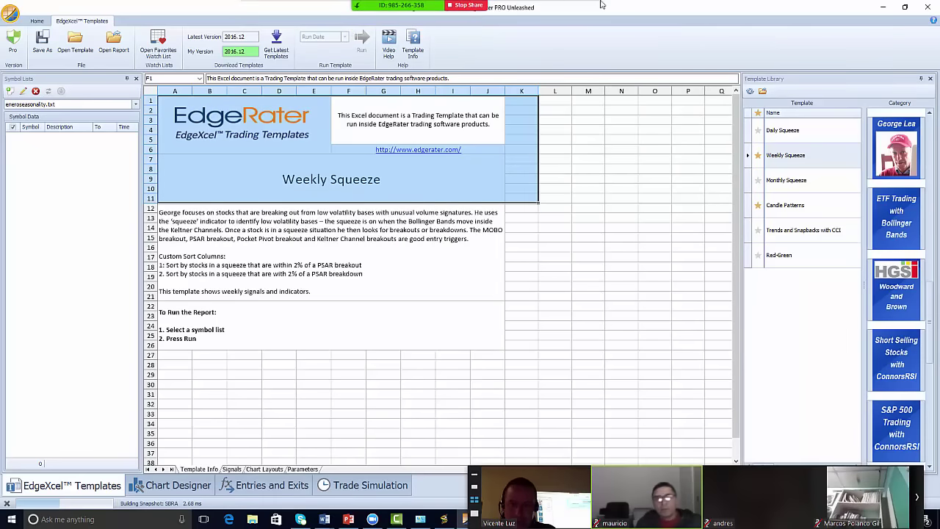
left_click(883, 8)
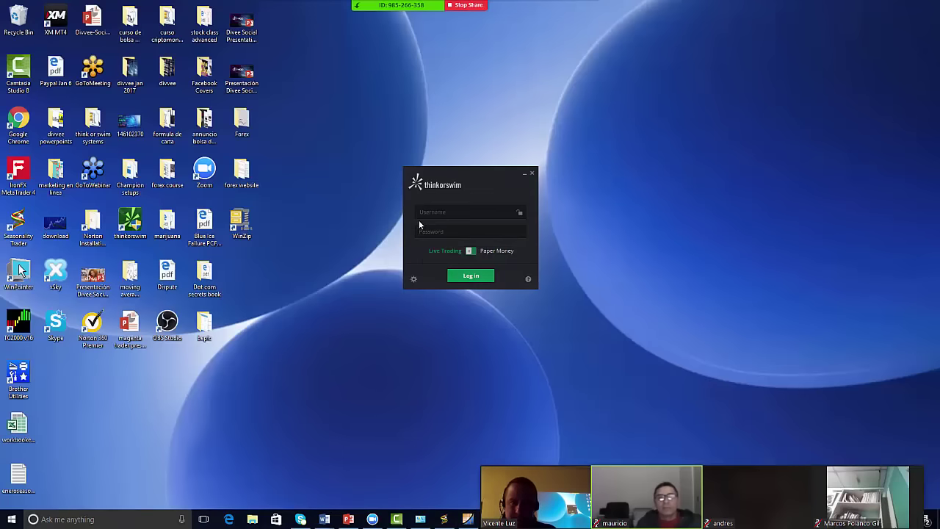
- Sign in to thinkorswim with the account's login ID and password
left_click(421, 213)
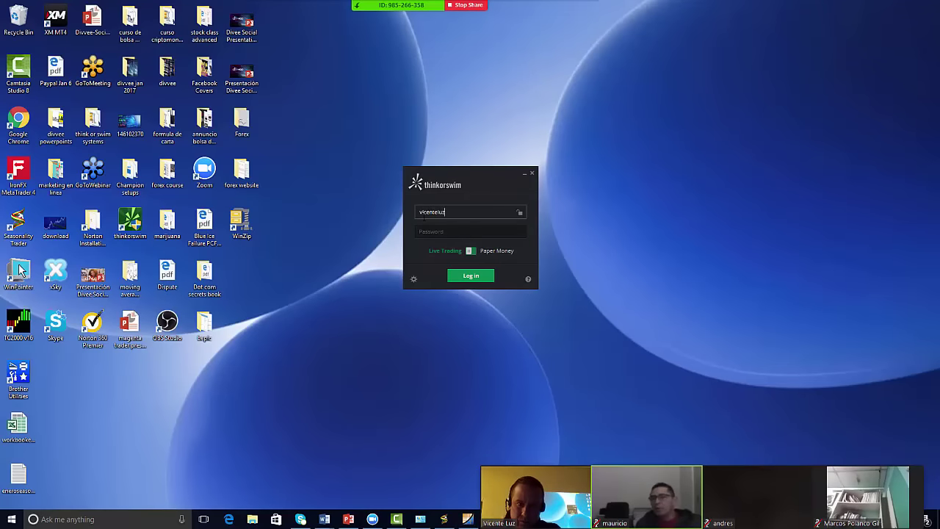
key("Tab")
type("•••••••••••")
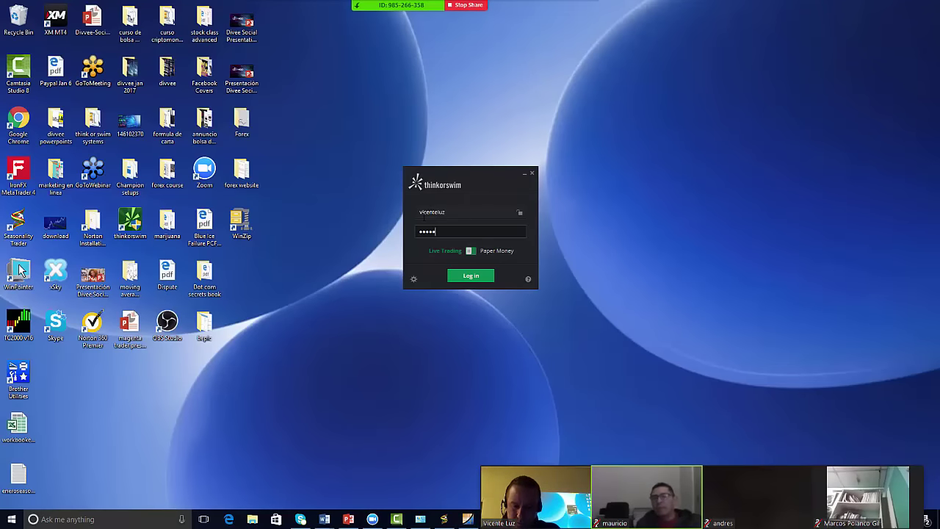
left_click(480, 279)
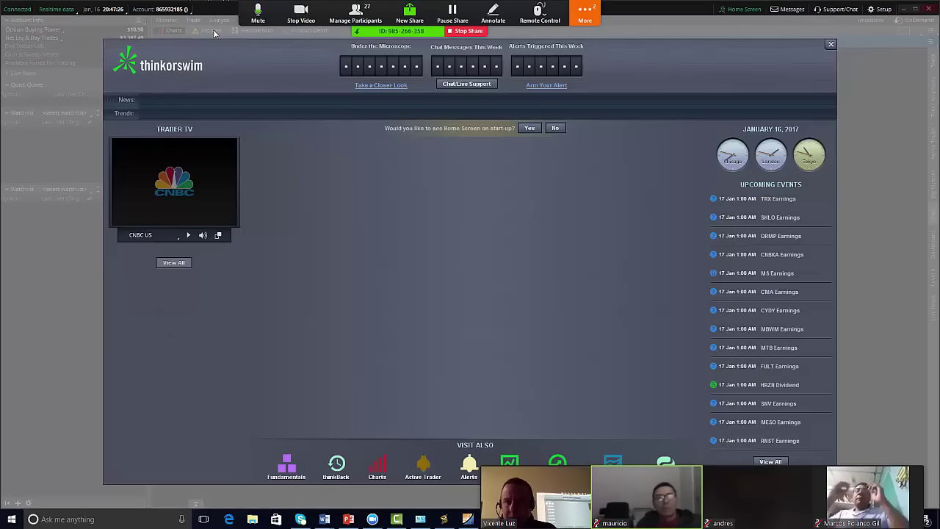
- Close the Home Screen and chart AMZN, then BAX
left_click(830, 45)
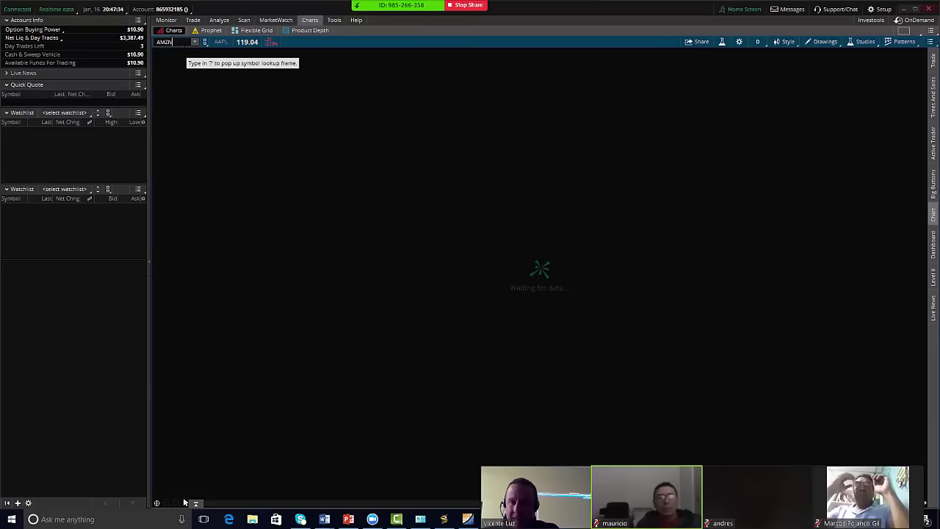
type("AMZN")
key("Return")
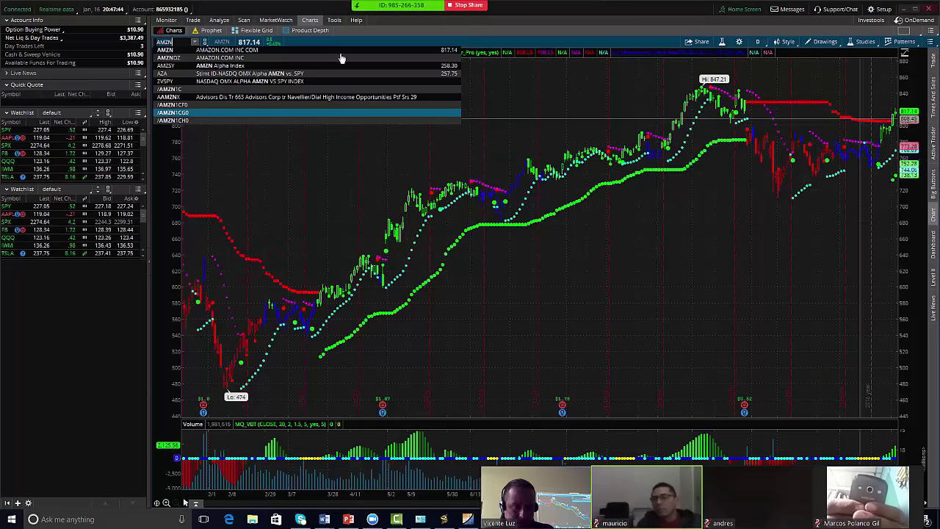
left_click(170, 42)
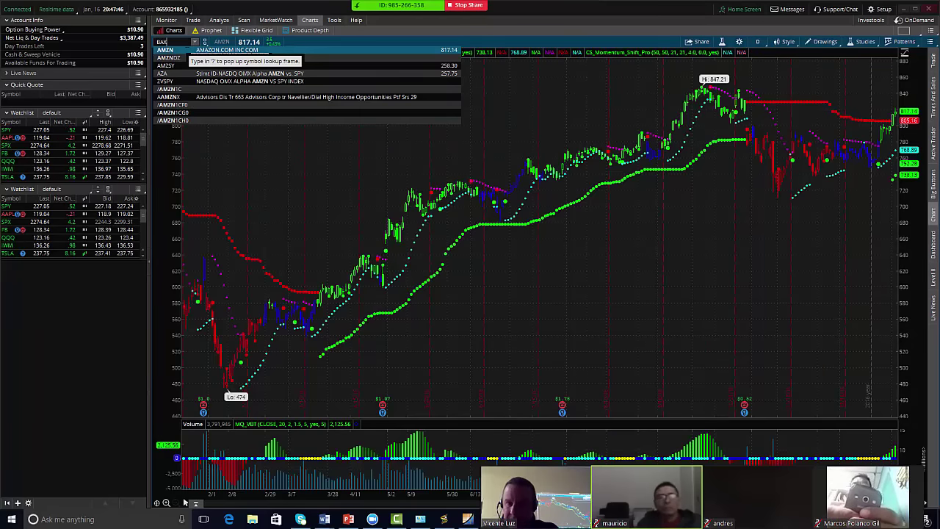
type("BAX")
key("Return")
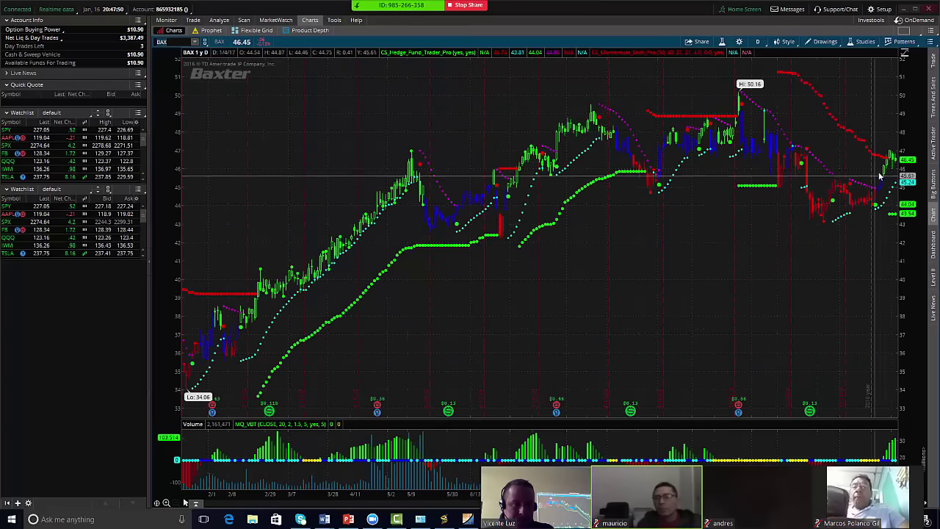
- Chart VRTX, NKE and finally BIDU
left_click(176, 42)
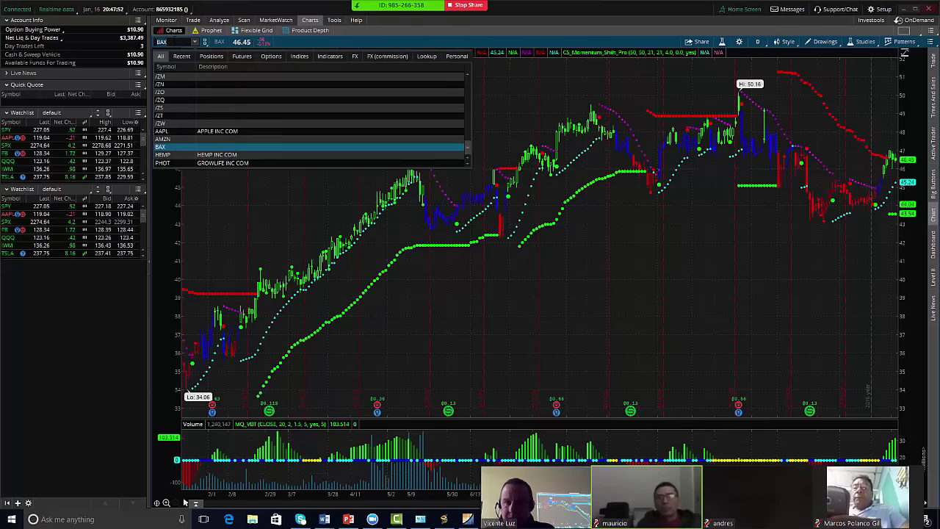
type("V")
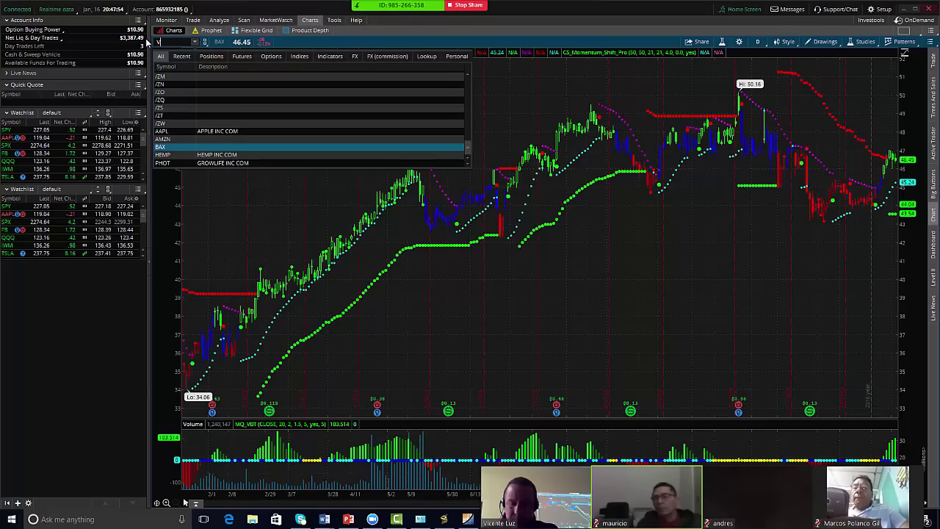
type("RT")
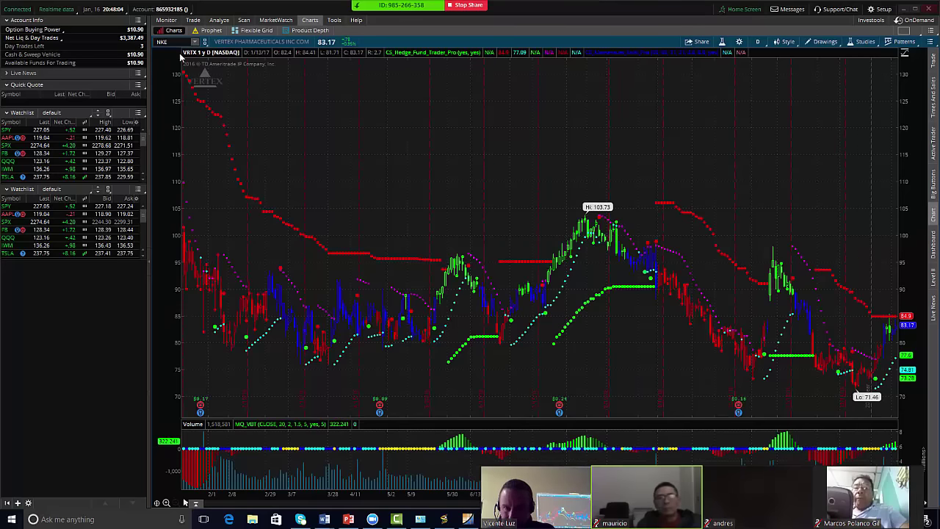
type("E")
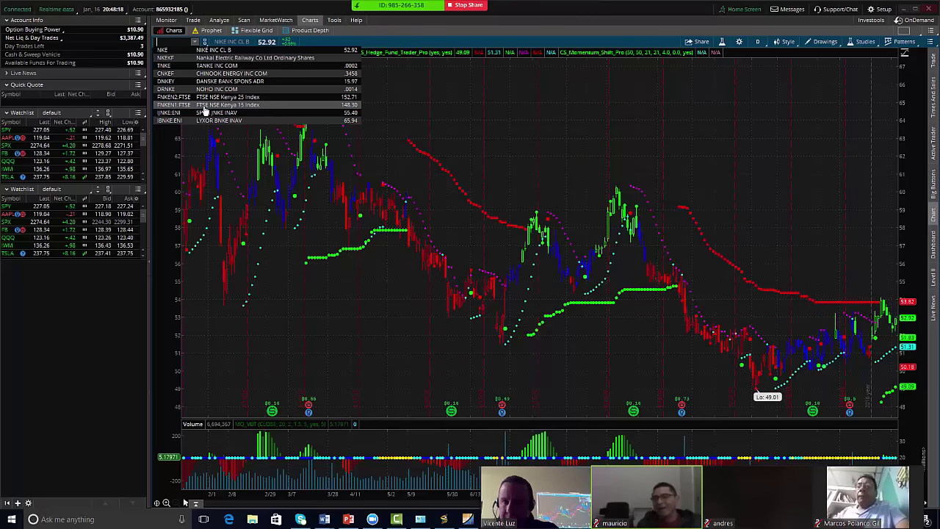
key("Return")
type("DU")
key("Return")
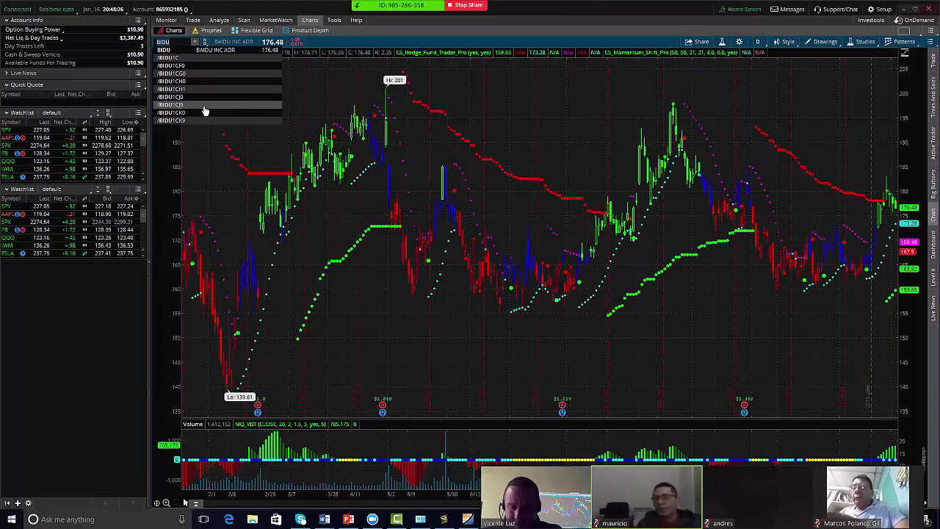
- Chart BABA, then switch the chart to NRG
type("BABA")
key("Return")
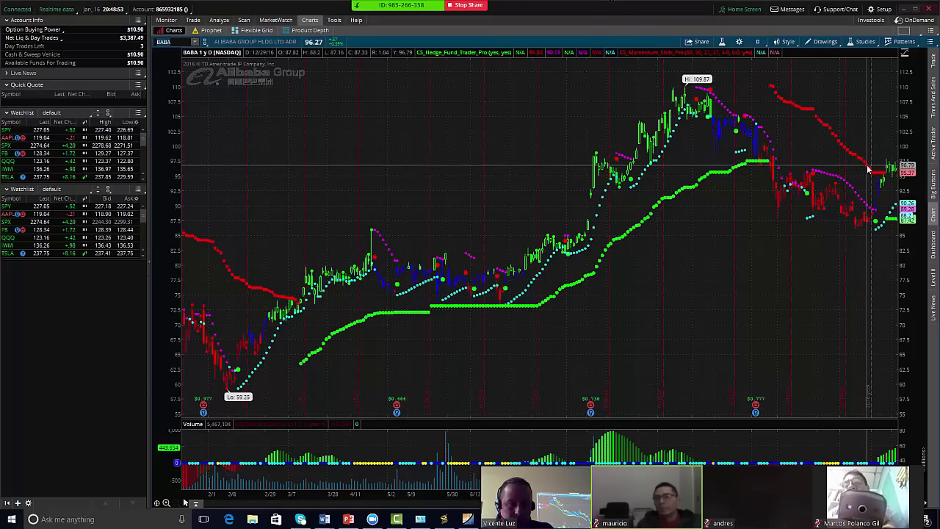
left_click(195, 42)
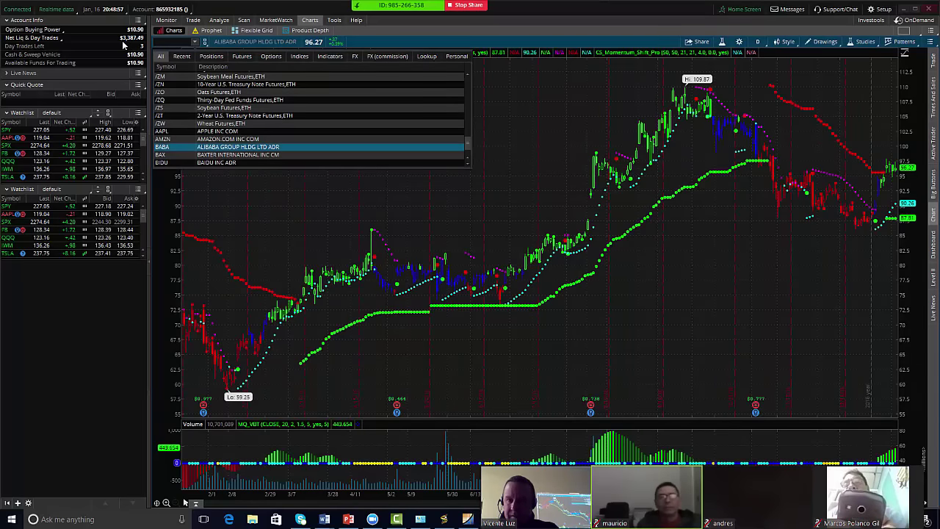
type("NRG")
key("Return")
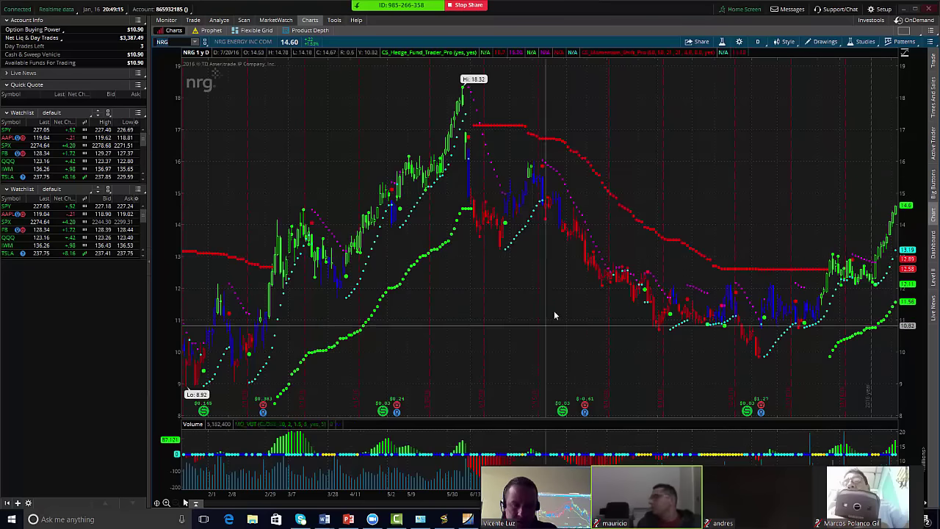
- Return to EdgeRater and run Hot Topics > Someone Knows Something (Daily)
left_click(468, 520)
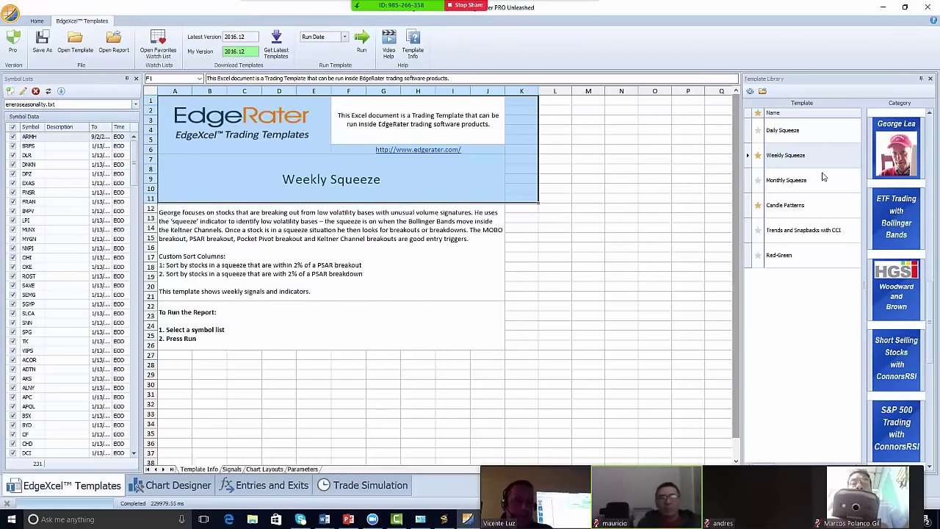
scroll(886, 295, "up", 10)
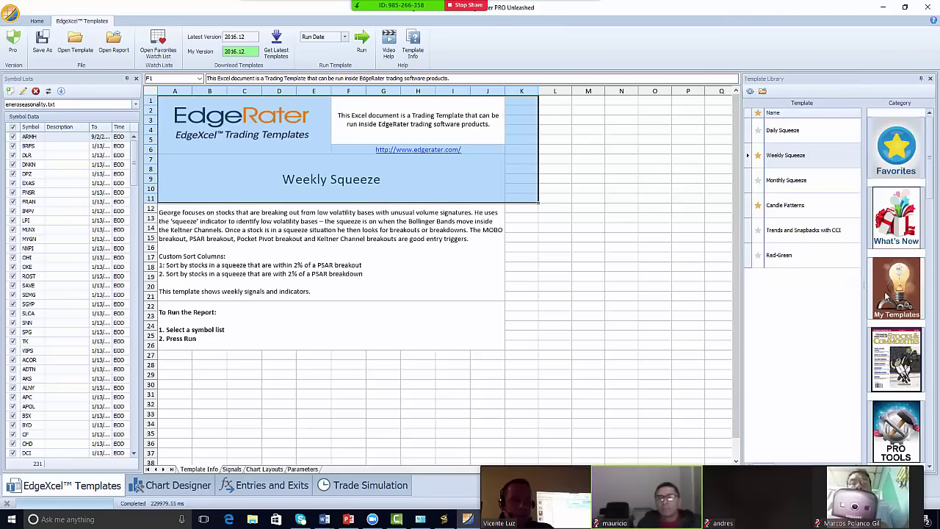
scroll(886, 295, "down", 2)
left_click(899, 357)
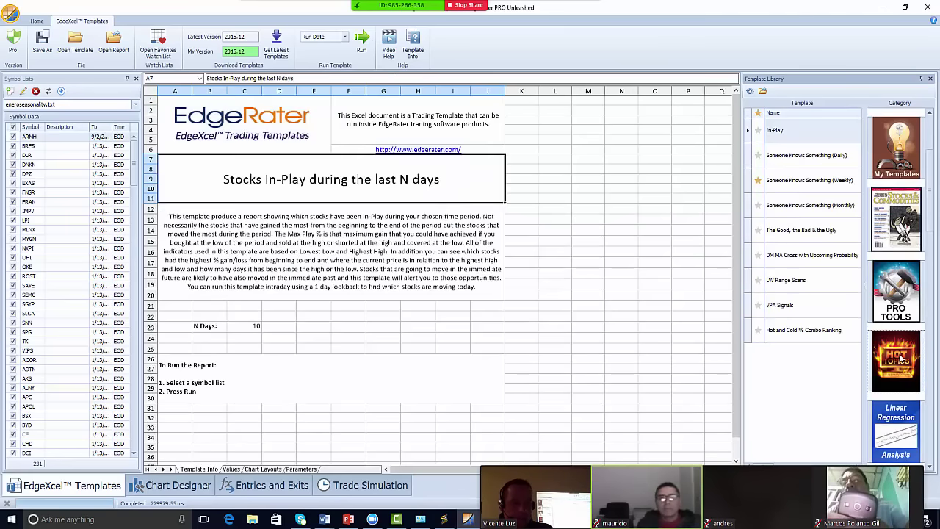
left_click(750, 157)
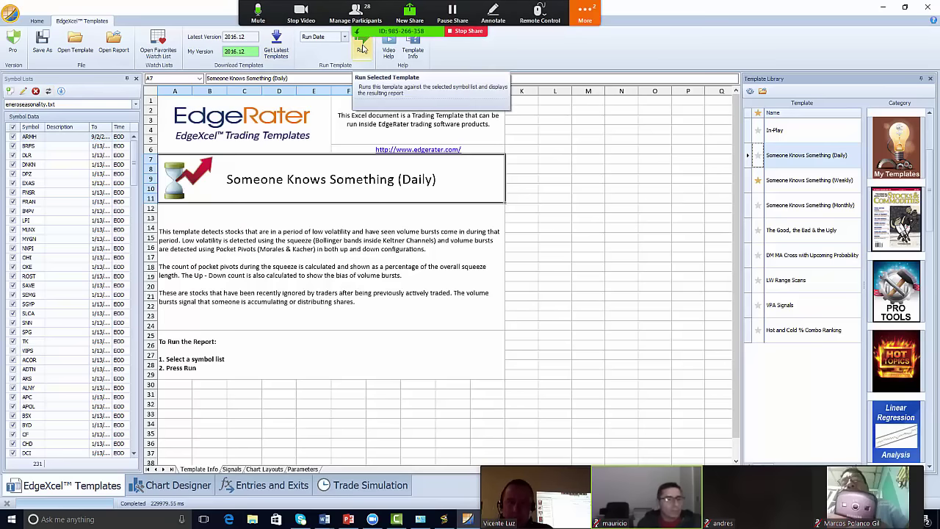
left_click(361, 47)
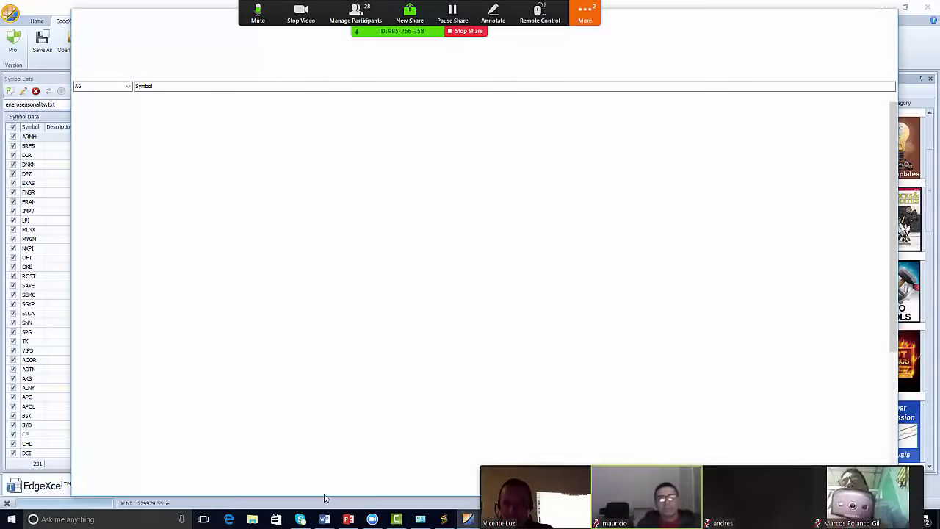
- Sort the report by the MOBO breakout column so CMA and FTK lead
scroll(342, 426, "down", 8)
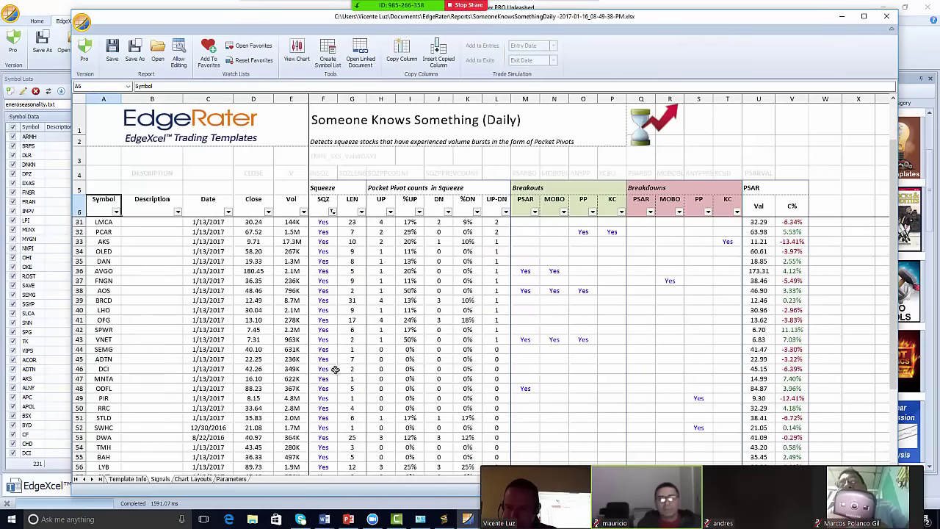
scroll(335, 370, "down", 20)
scroll(333, 375, "up", 4)
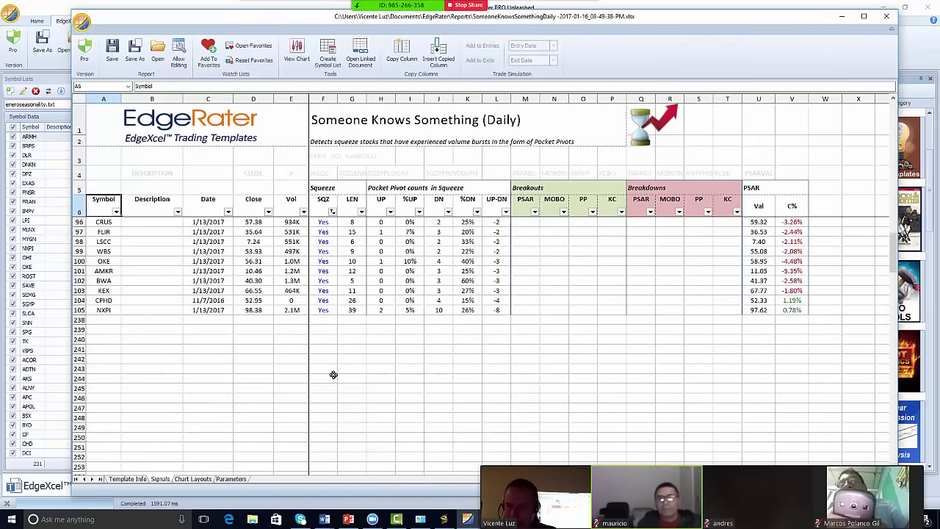
scroll(330, 329, "up", 19)
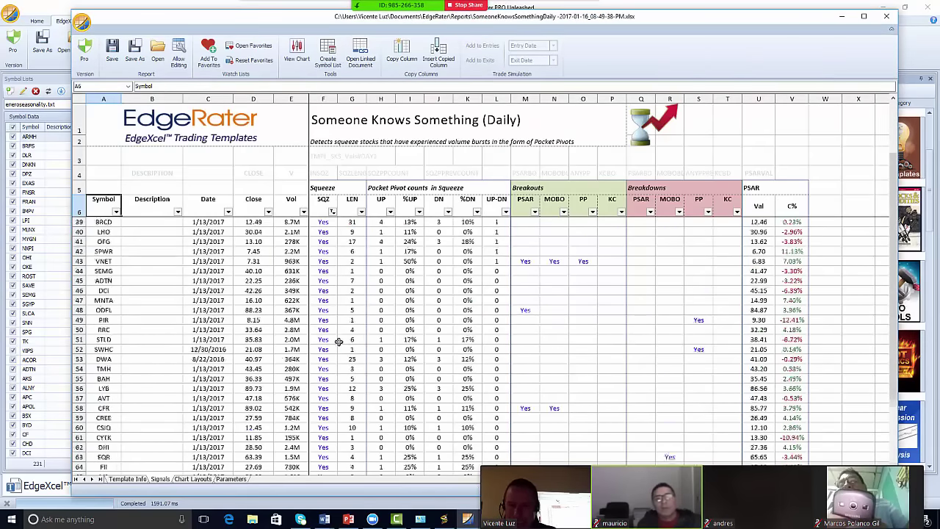
scroll(339, 342, "up", 11)
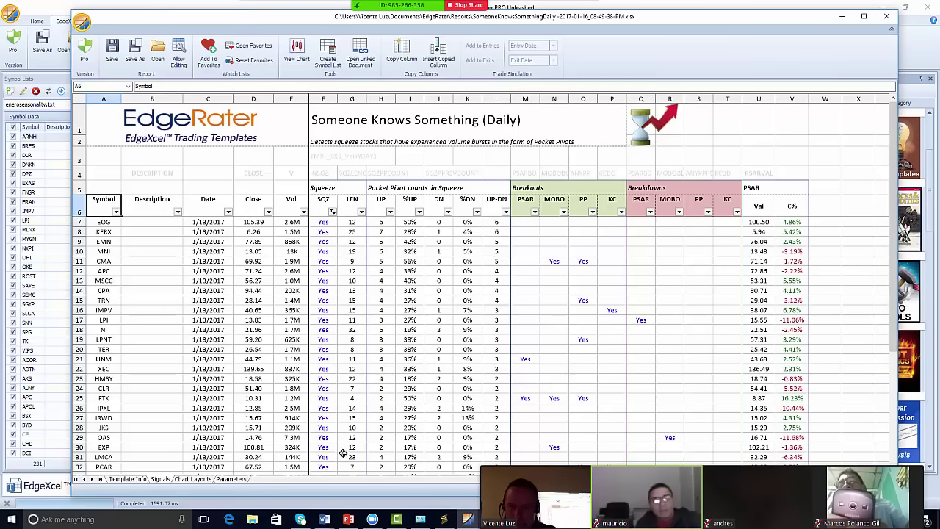
left_click(556, 201)
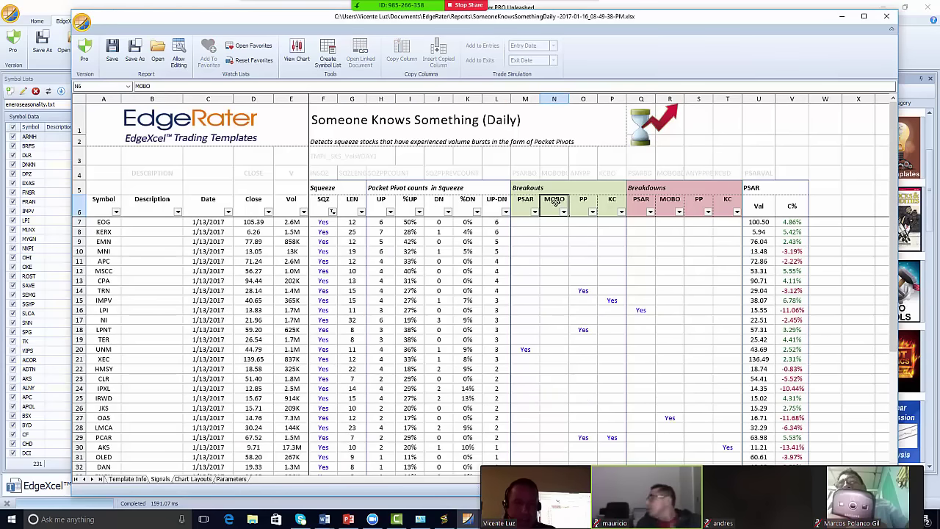
left_click(555, 201)
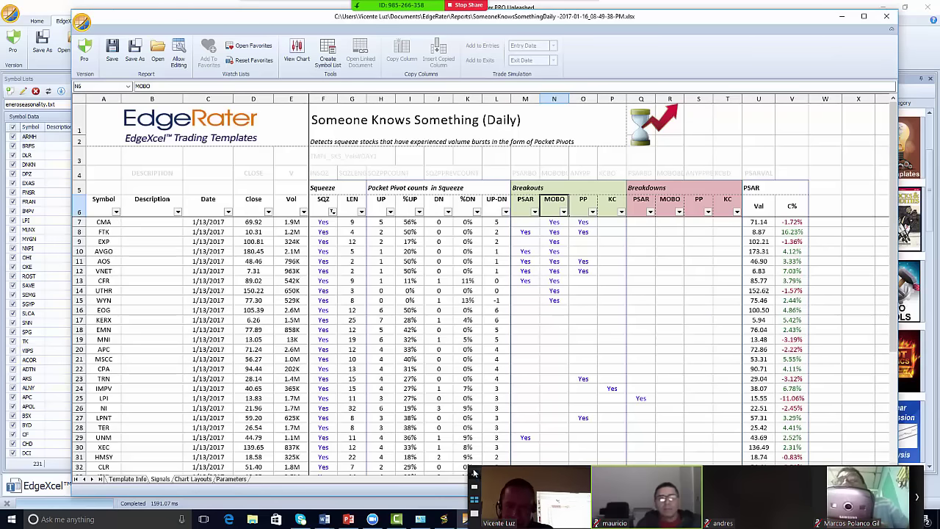
left_click_drag(639, 471, 865, 448)
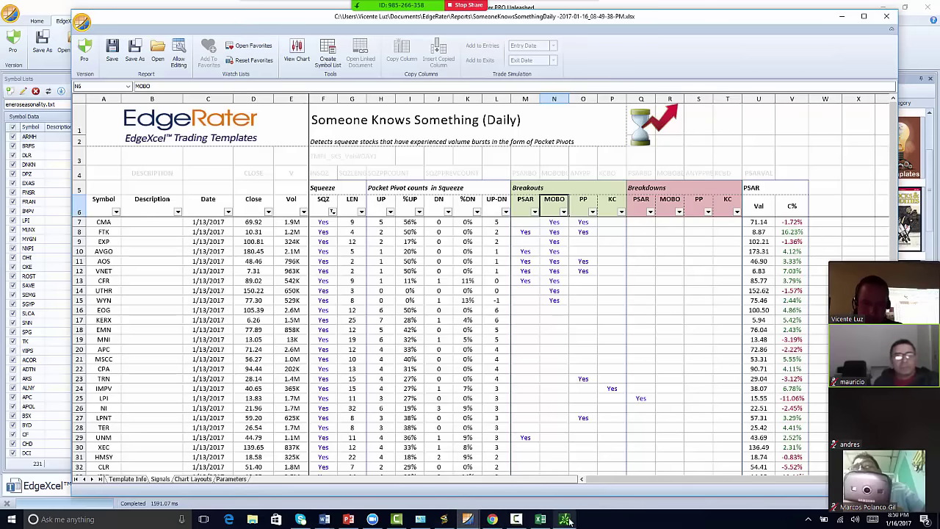
- Chart CMA in thinkorswim and compare it against the squeeze report
left_click(446, 519)
type("cma")
key("Return")
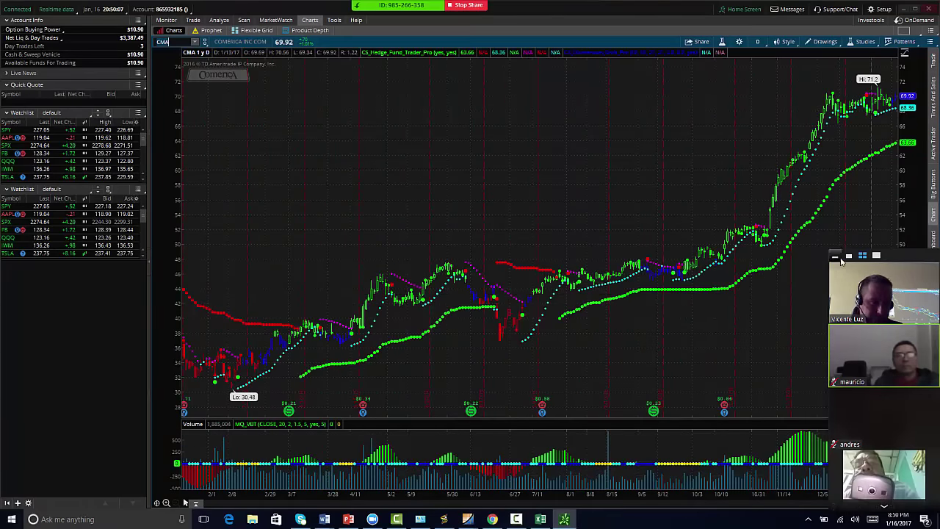
left_click_drag(831, 256, 176, 499)
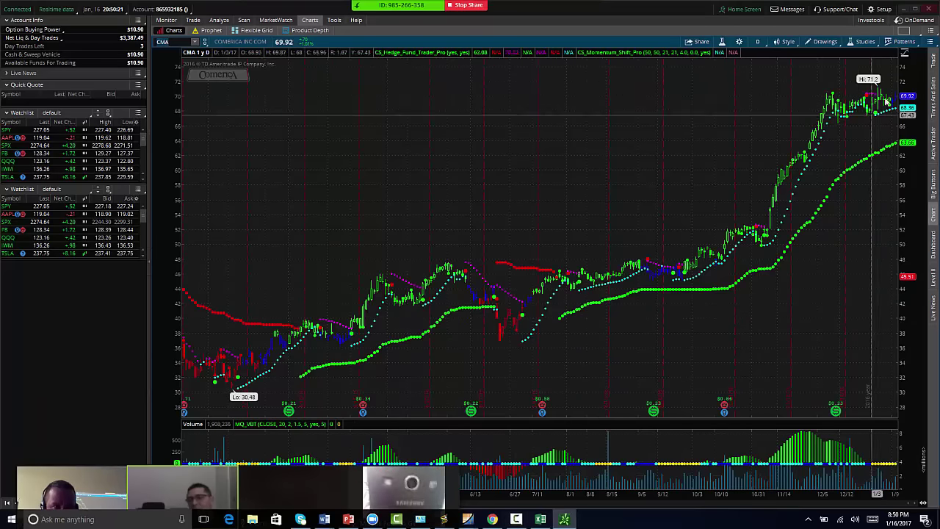
mouse_move(471, 521)
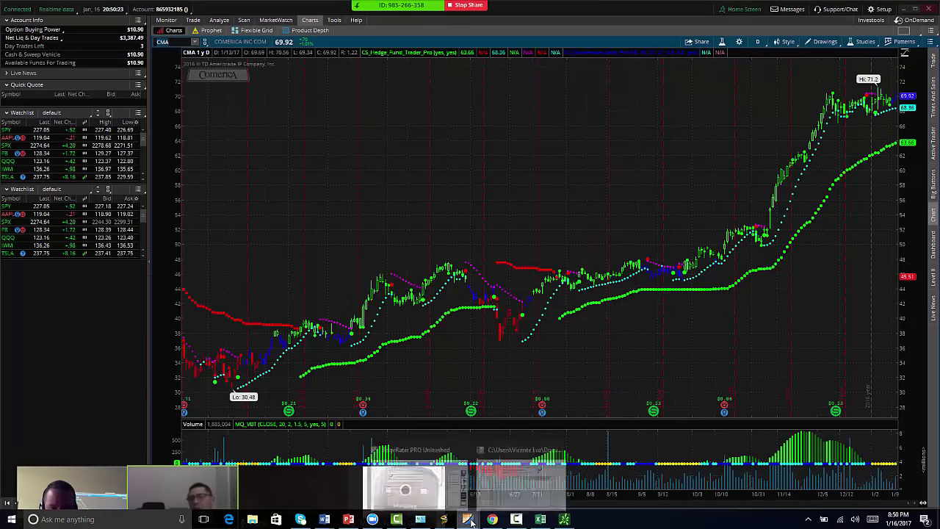
left_click(520, 481)
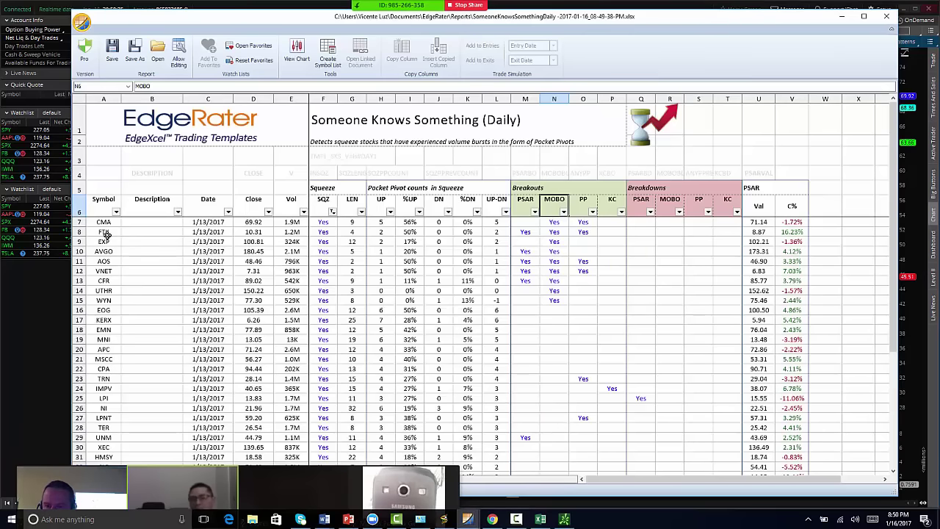
left_click(20, 323)
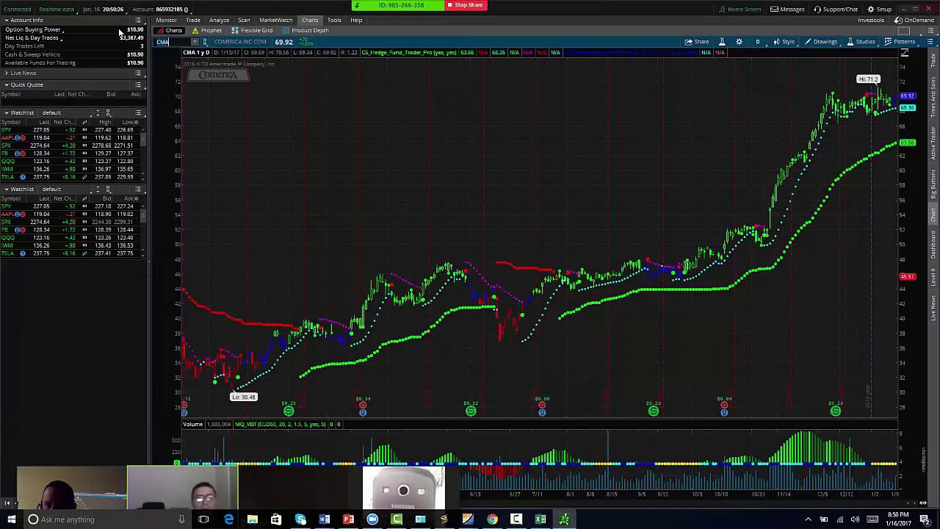
- Chart FTK, check the report, then load AVGO
left_click(161, 40)
type("FTK")
key("Return")
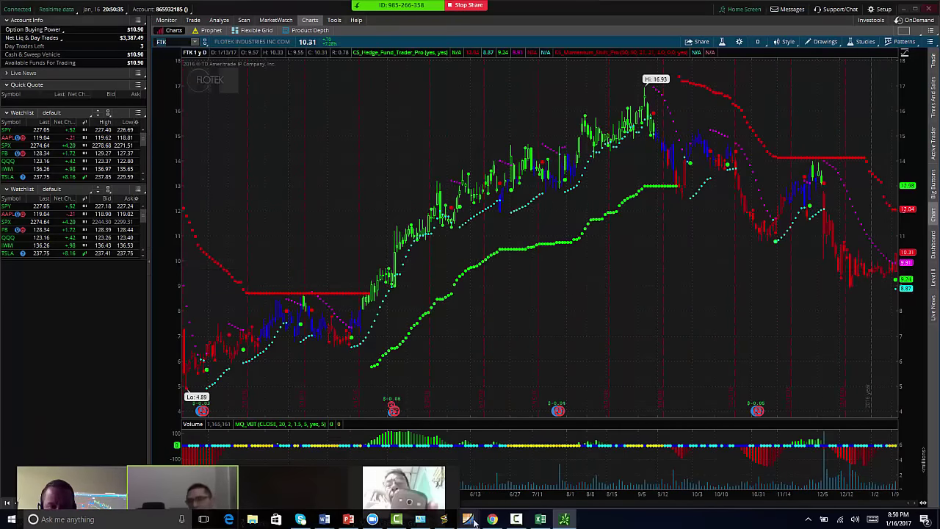
mouse_move(467, 518)
left_click(563, 483)
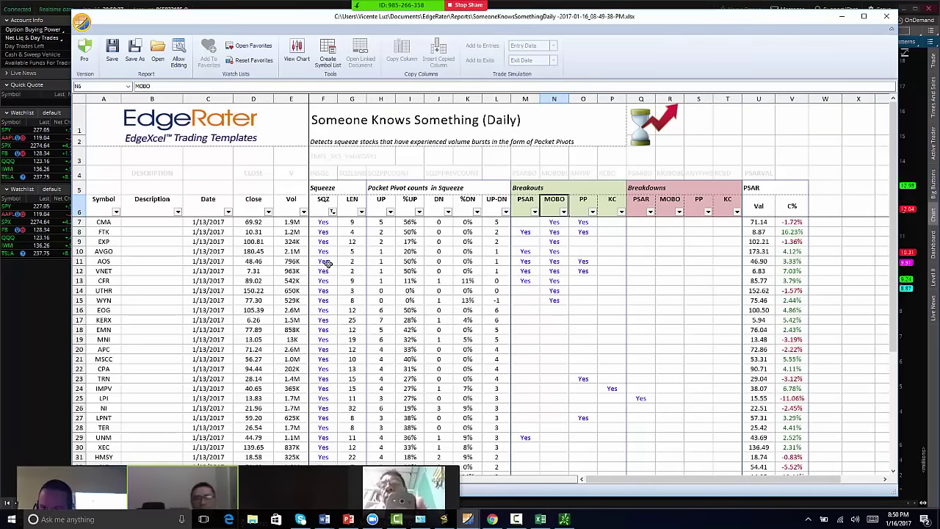
left_click(564, 520)
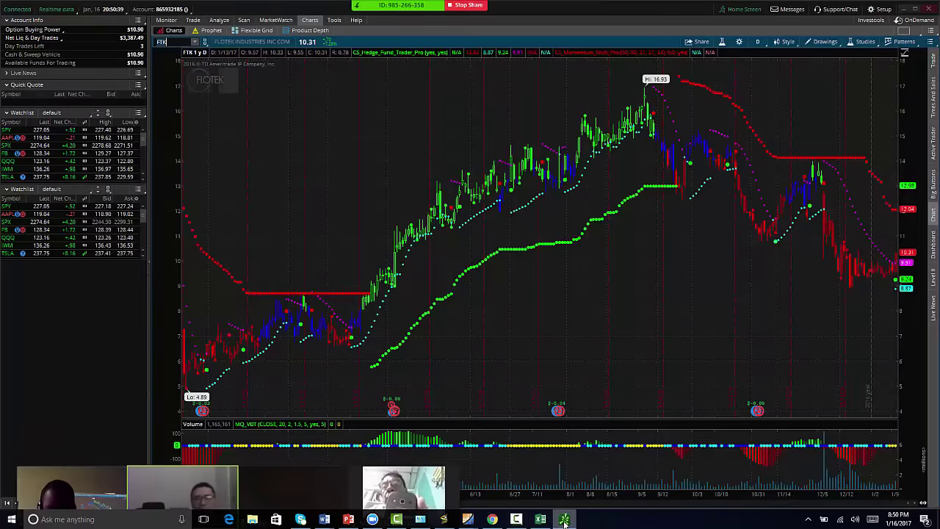
key("Return")
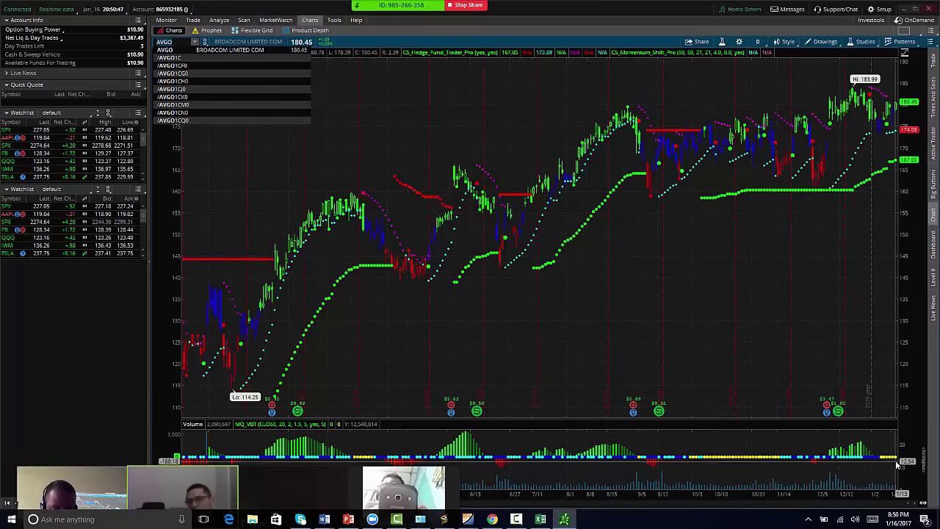
- Check the report again, then switch the chart to AOS
mouse_move(468, 523)
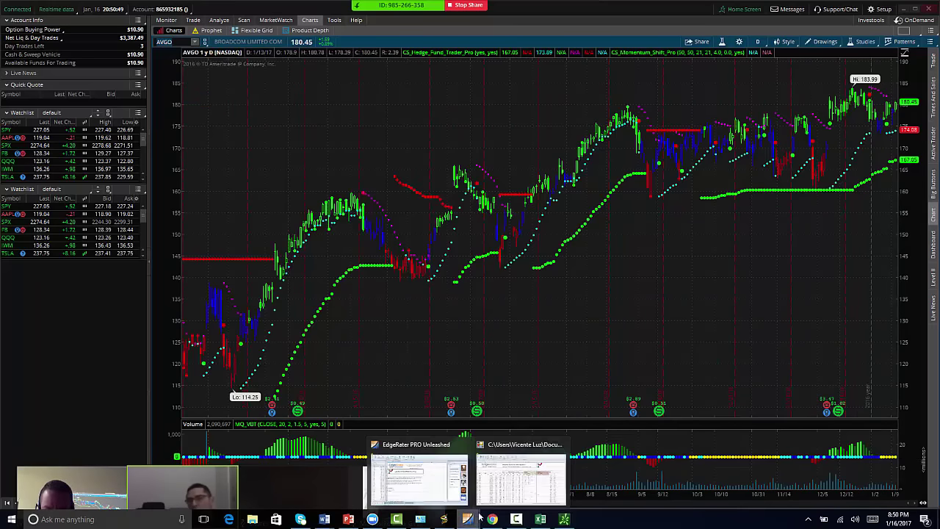
left_click(523, 484)
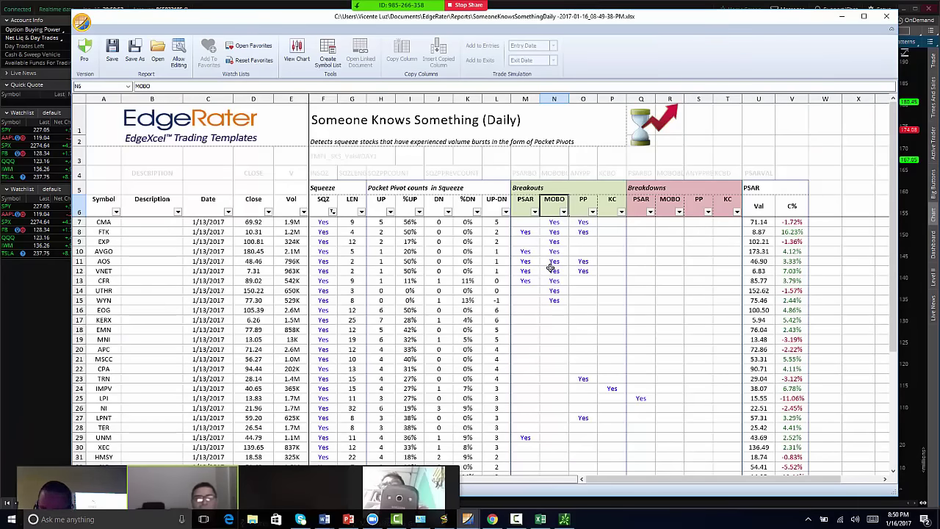
left_click(921, 81)
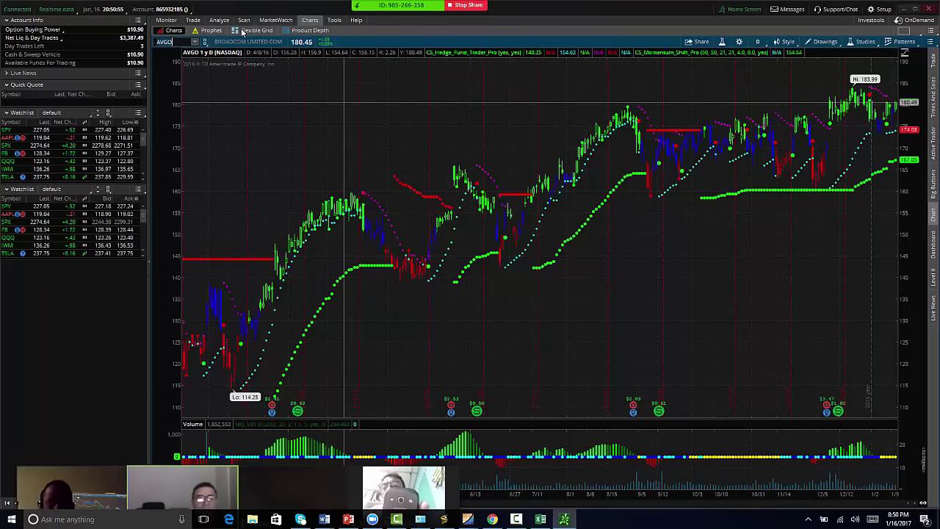
left_click(163, 42)
type("AOS")
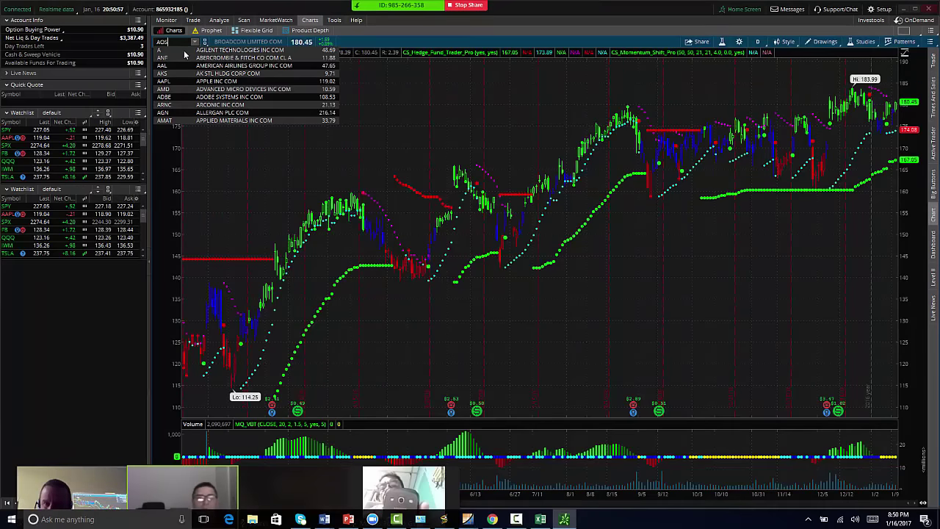
key("Return")
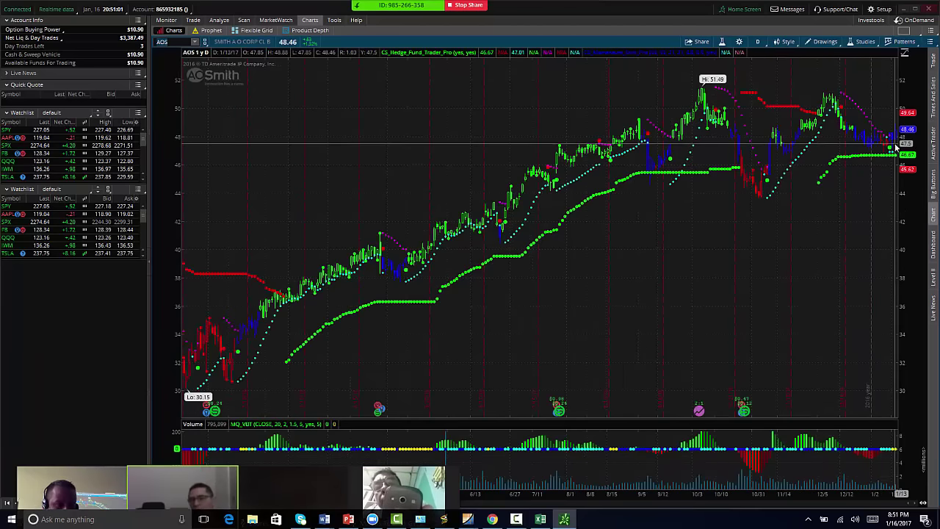
- Sort the squeeze report by LEN, shortest first, then bring back the AOS chart
left_click(903, 10)
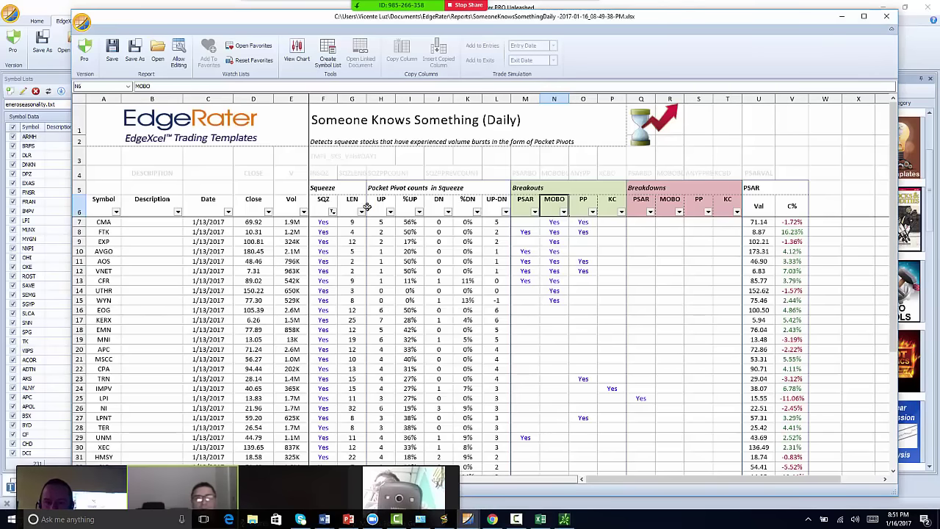
key("super")
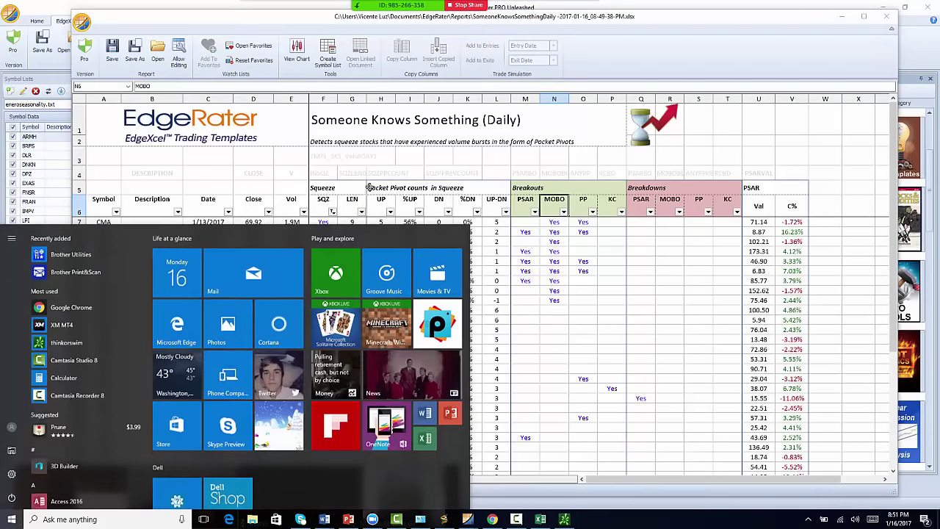
double_click(352, 205)
double_click(353, 203)
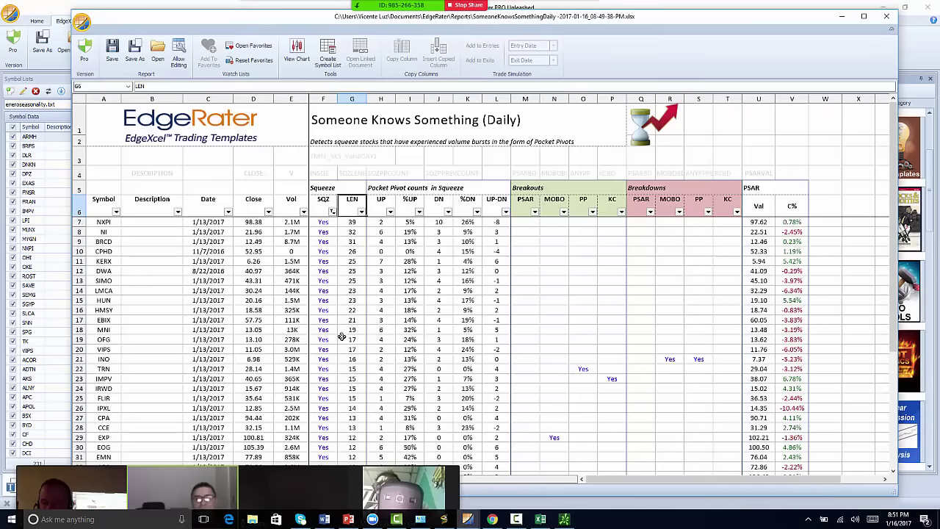
scroll(335, 251, "down", 5)
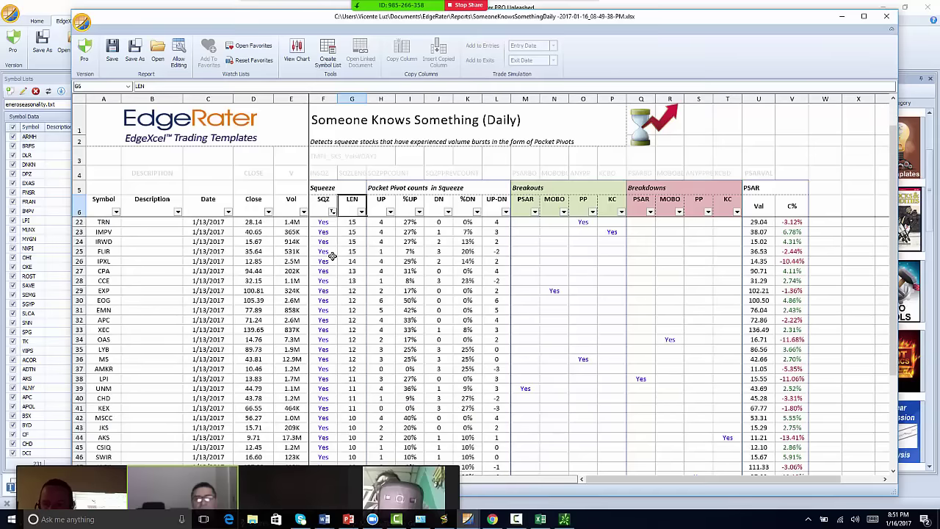
scroll(342, 235, "up", 2)
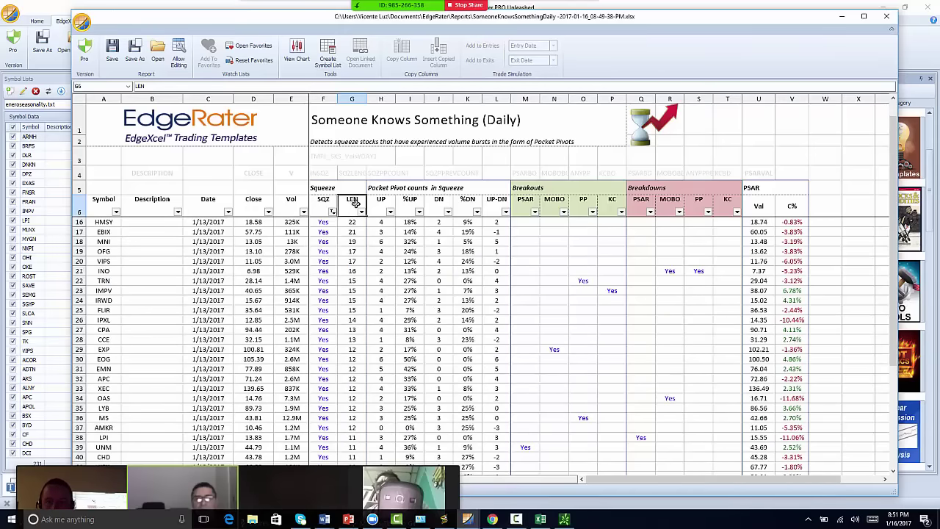
left_click(353, 200)
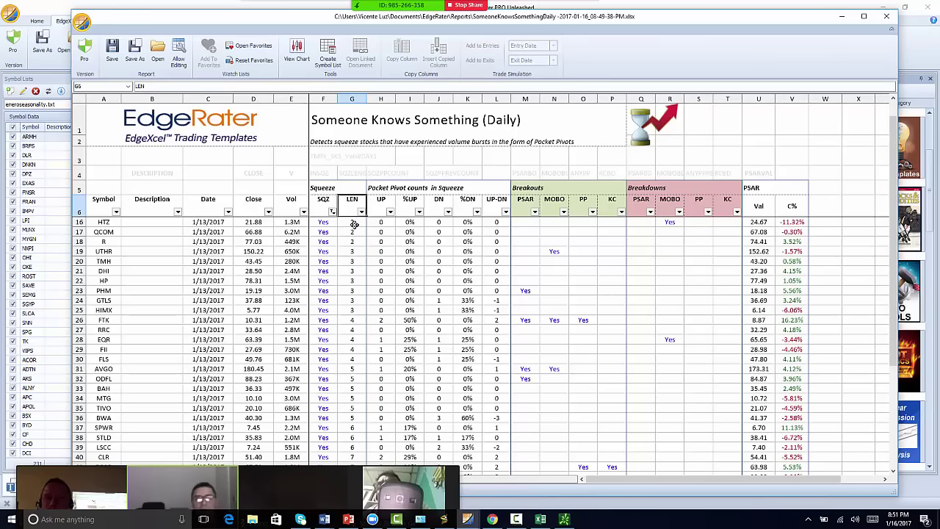
left_click(563, 519)
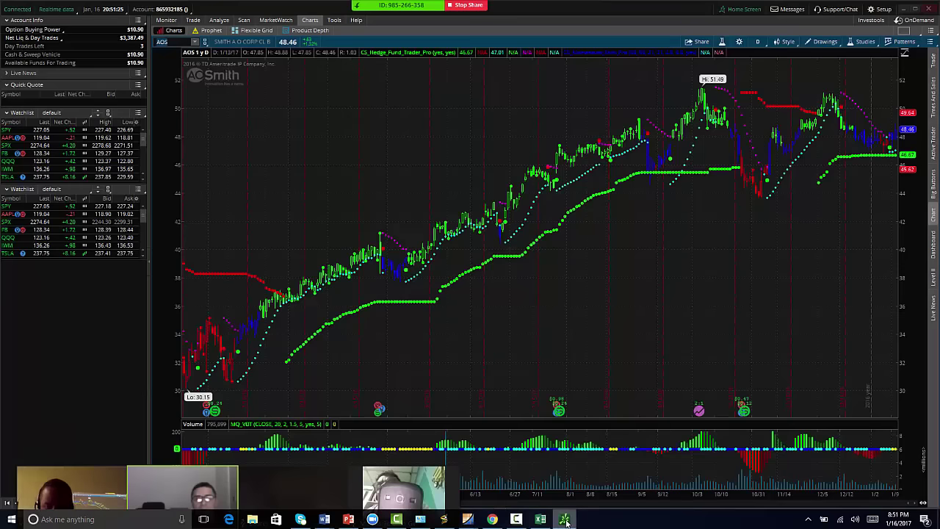
- Chart Hertz (HTZ) in thinkorswim, then bring Seasonality Trader back to the front
type("HTZ")
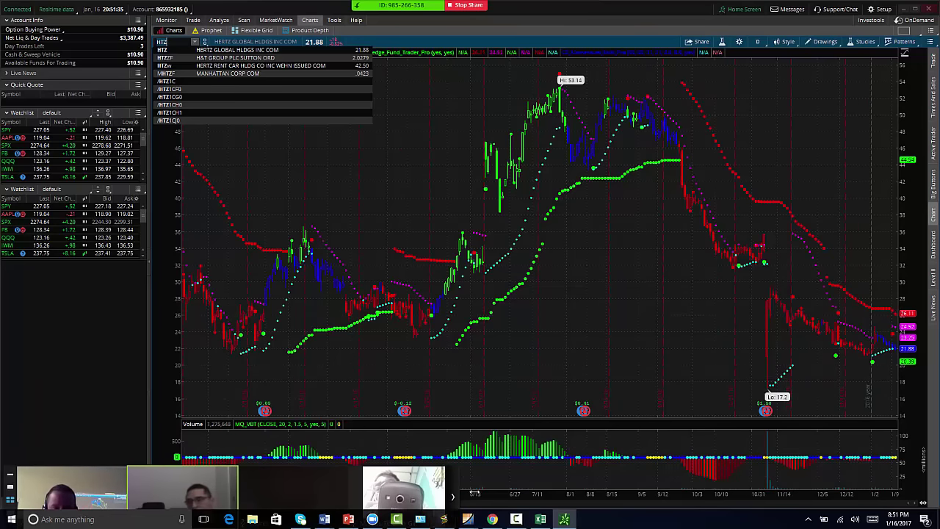
left_click(444, 519)
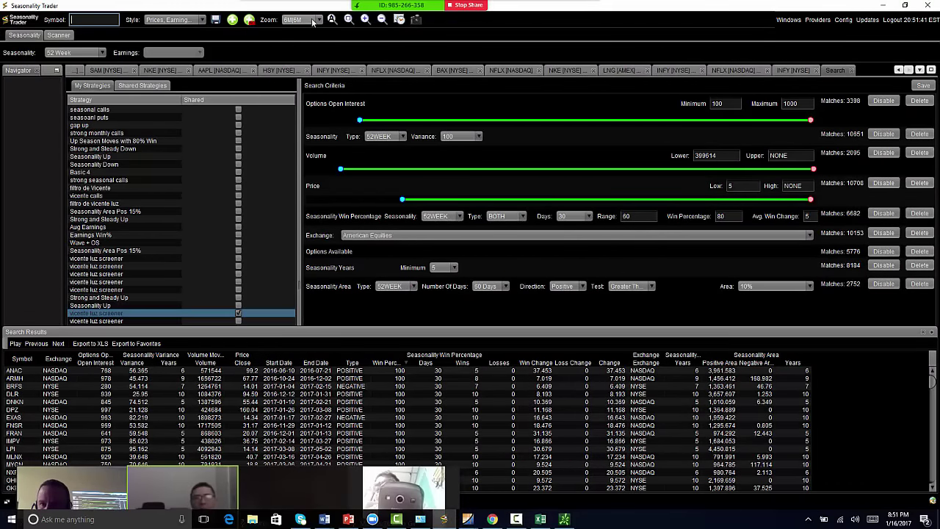
- Load the HTZ seasonality chart, enter 30 and keep the Positive scanner direction
type("htz")
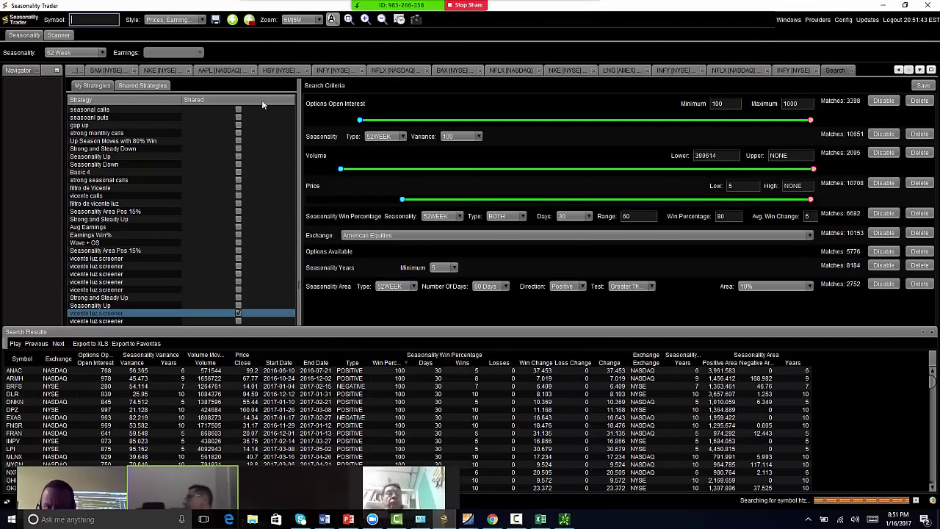
key("Return")
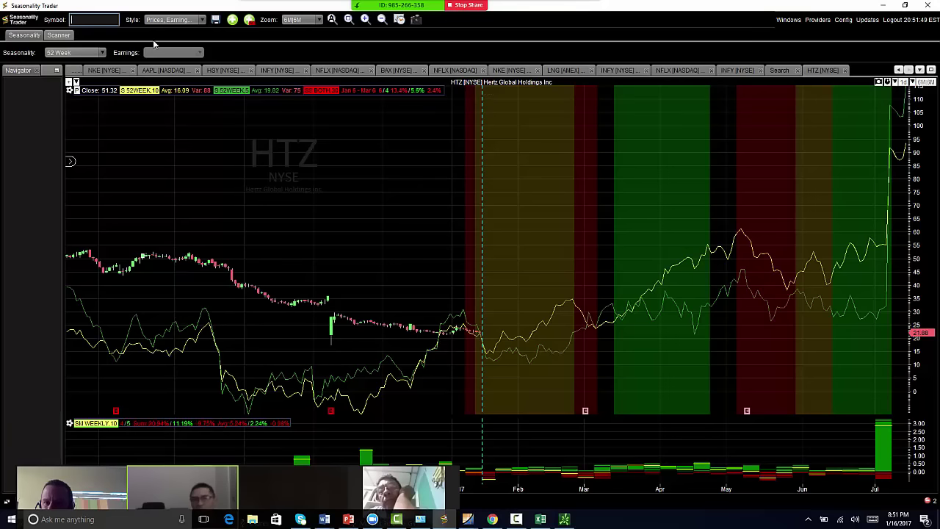
left_click(60, 35)
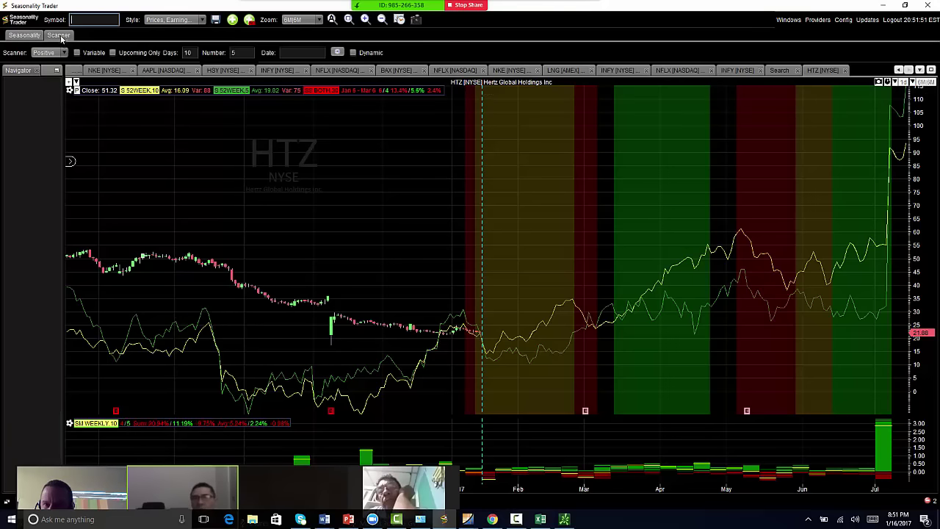
left_click(64, 51)
left_click(37, 62)
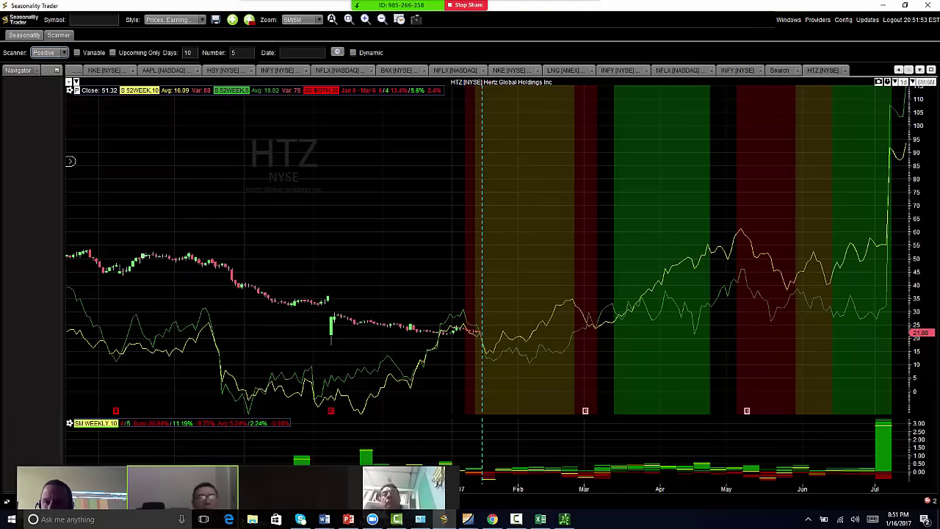
type("30")
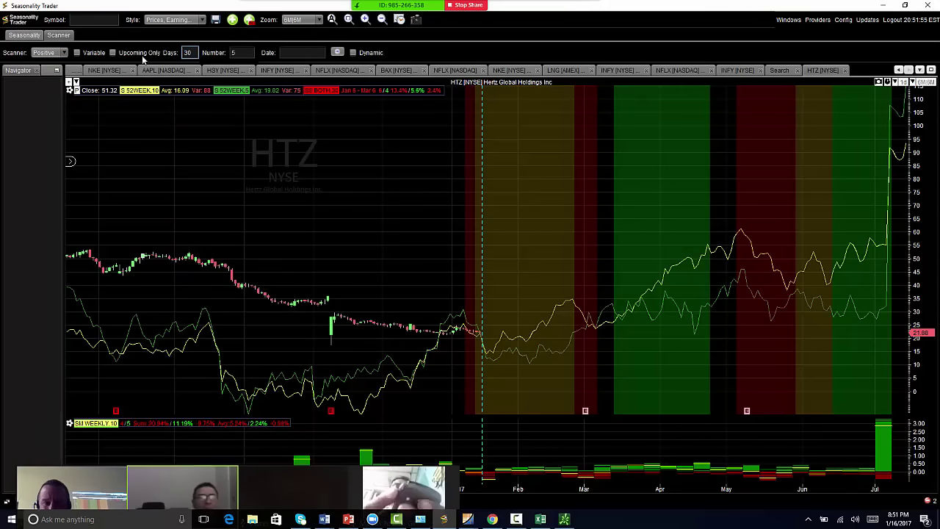
left_click(53, 58)
left_click(52, 56)
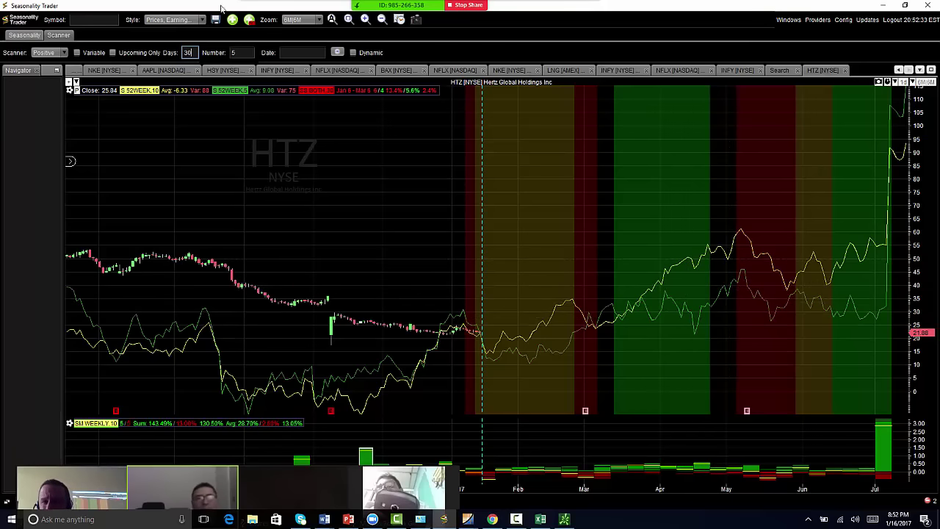
- Check the chart style list without changing it, then return to thinkorswim
left_click(193, 20)
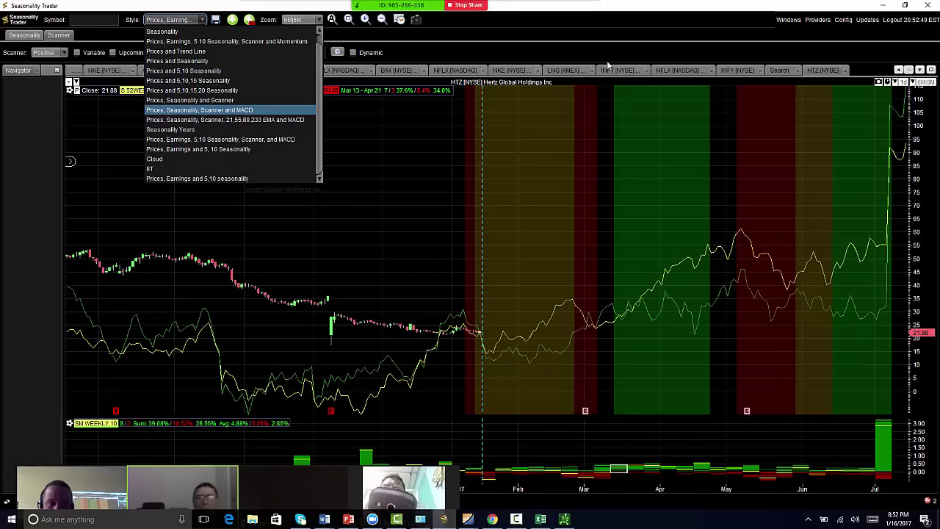
left_click(593, 41)
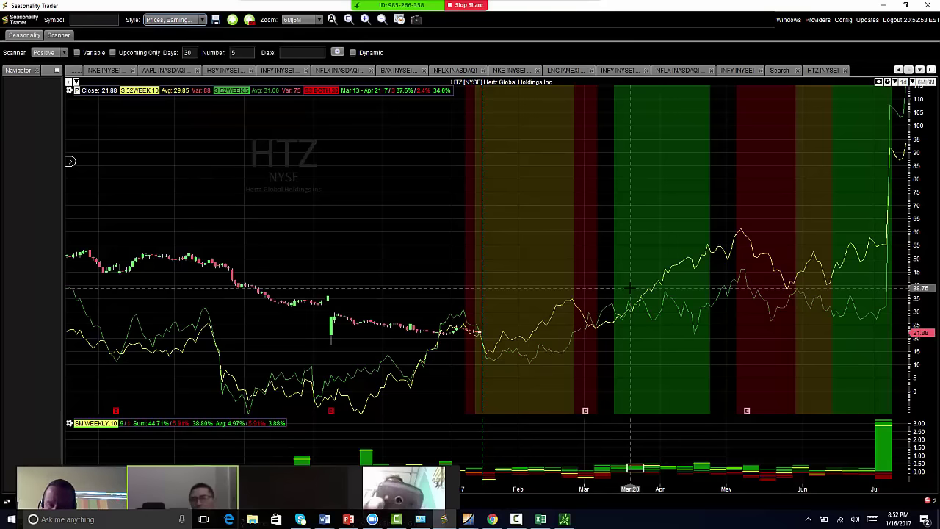
left_click(563, 519)
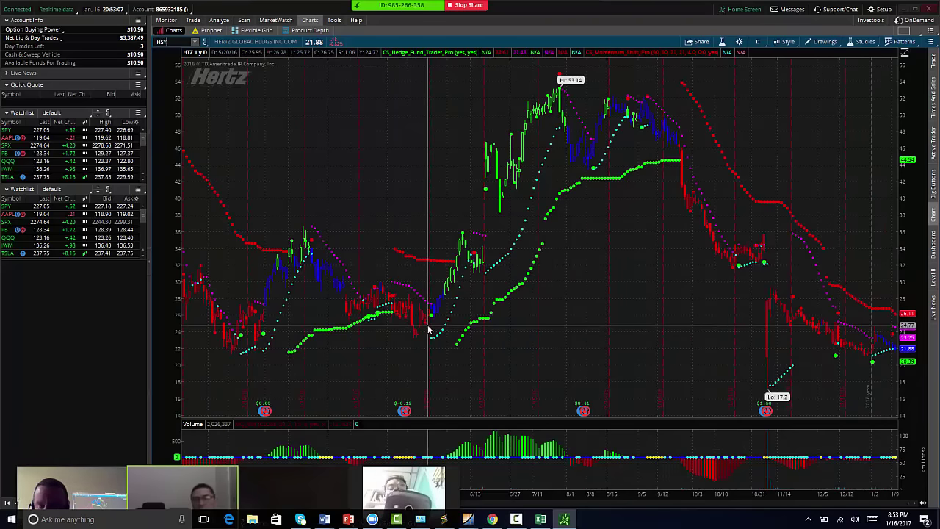
- Chart Hershey (HSY) at 104.85 in thinkorswim and bring Seasonality Trader forward
key("Return")
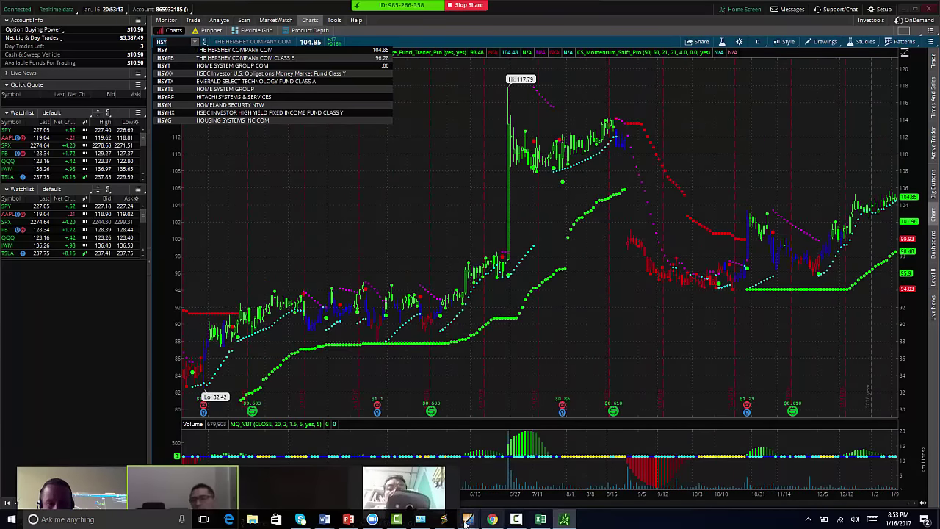
left_click(443, 520)
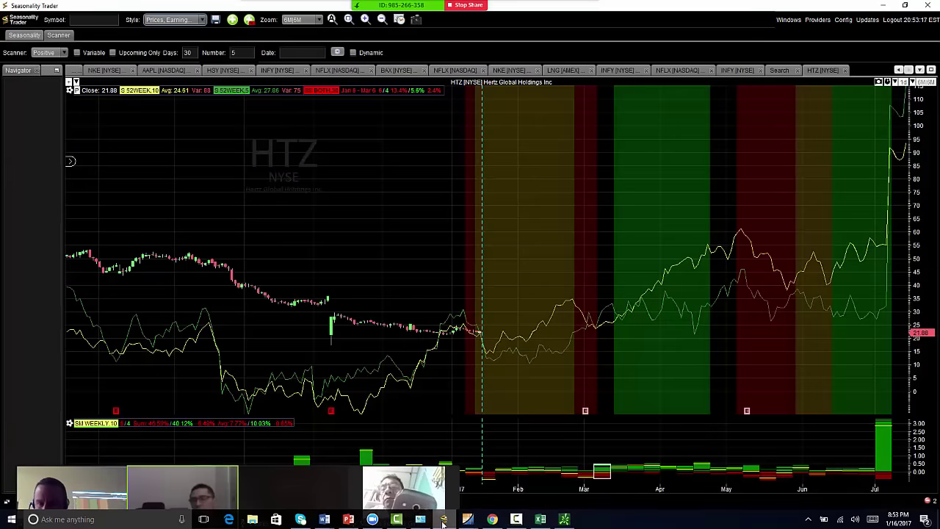
- Load the HSY seasonal chart in Seasonality Trader, then Alt+Tab back to thinkorswim
left_click(85, 20)
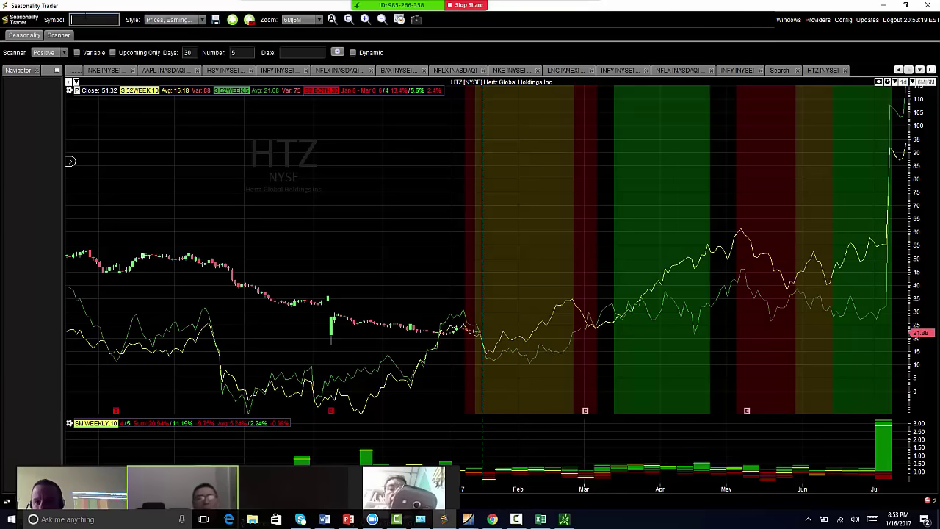
type("HSY")
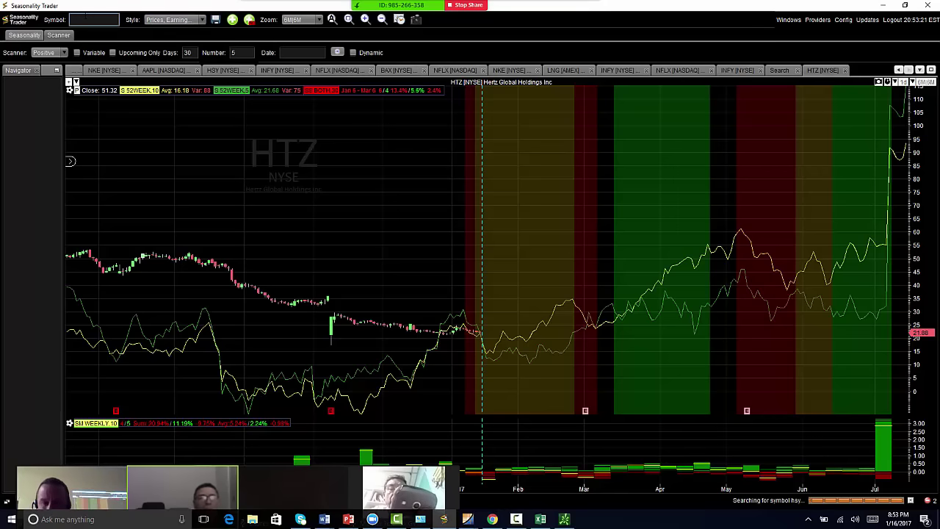
key("Return")
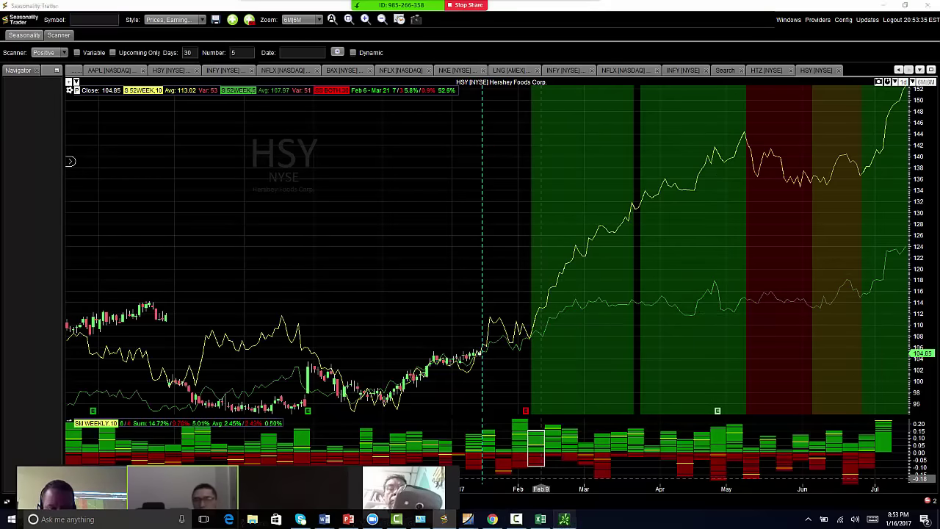
key("alt+Tab")
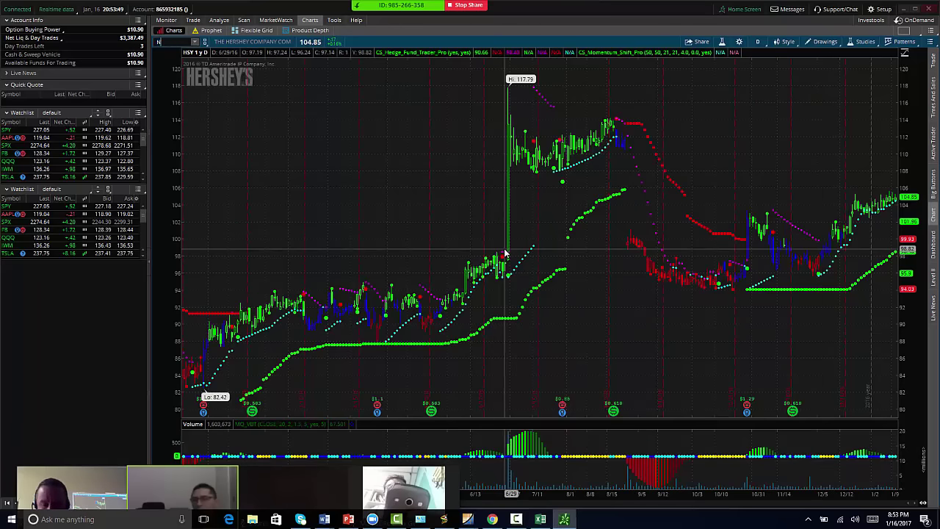
- Finish the NFLX symbol to chart Netflix at 133.70 on one-year daily bars
type("X")
key("Return")
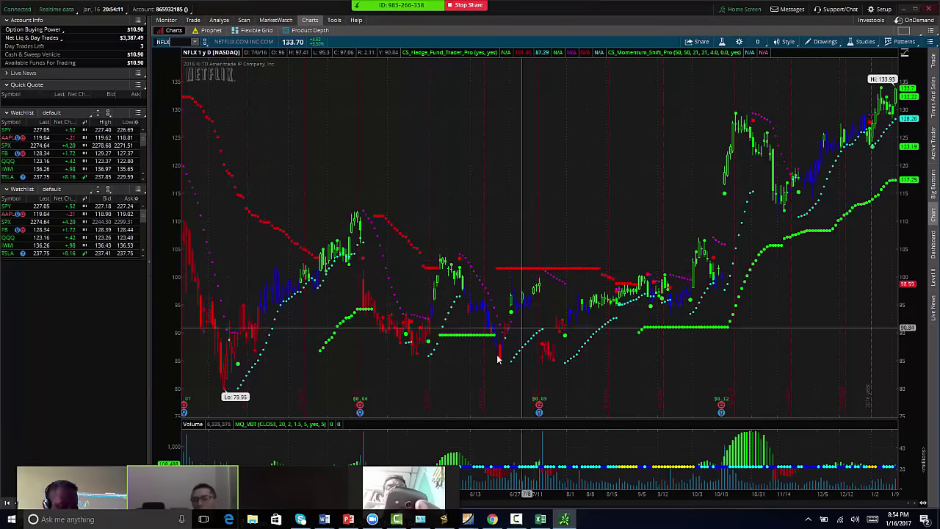
- From the squeeze report, pick HTZ then GTLS and chart GTLS in thinkorswim
mouse_move(474, 520)
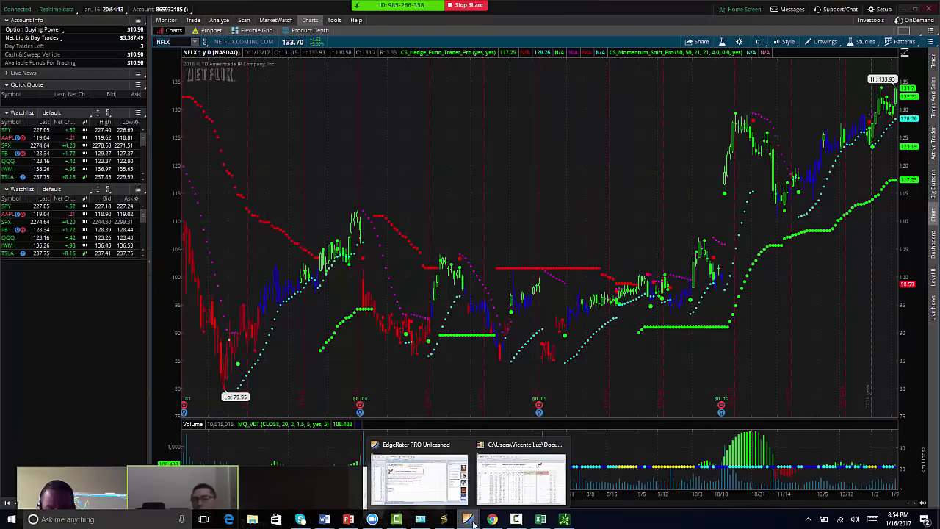
left_click(519, 479)
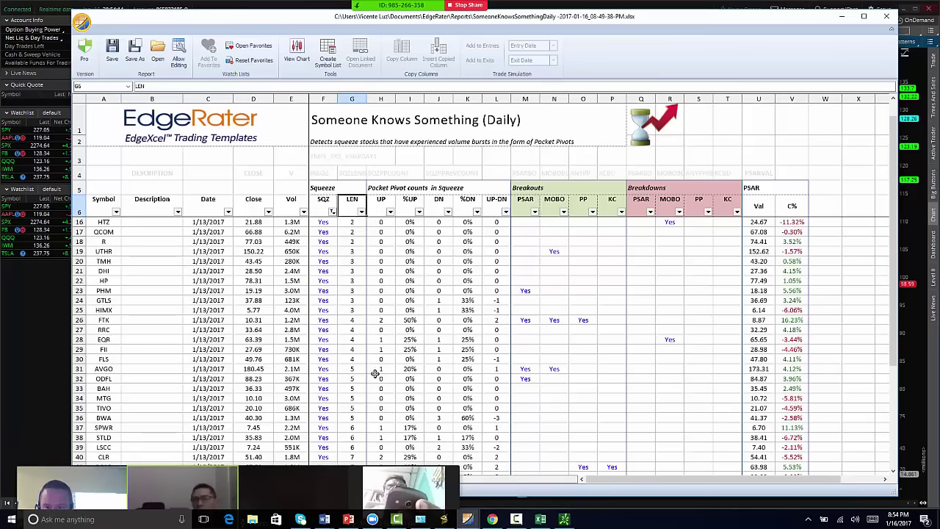
left_click(99, 221)
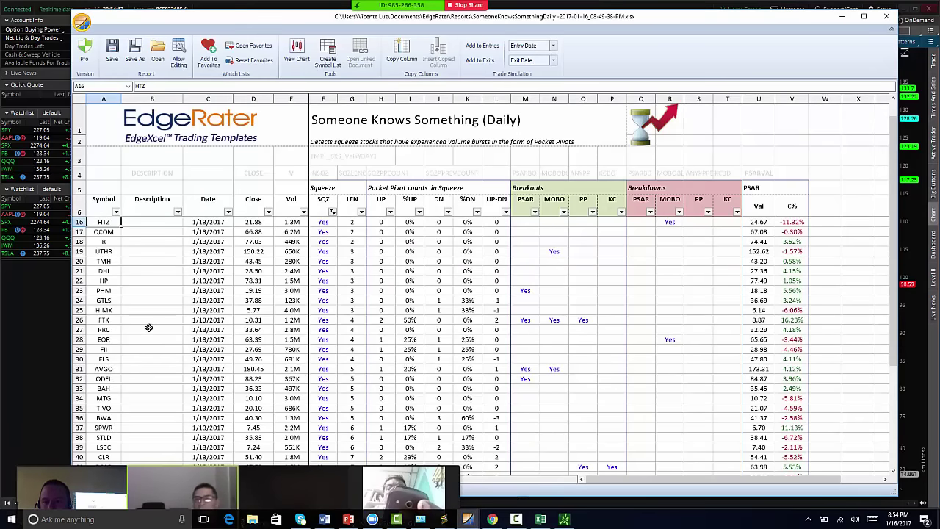
left_click(107, 301)
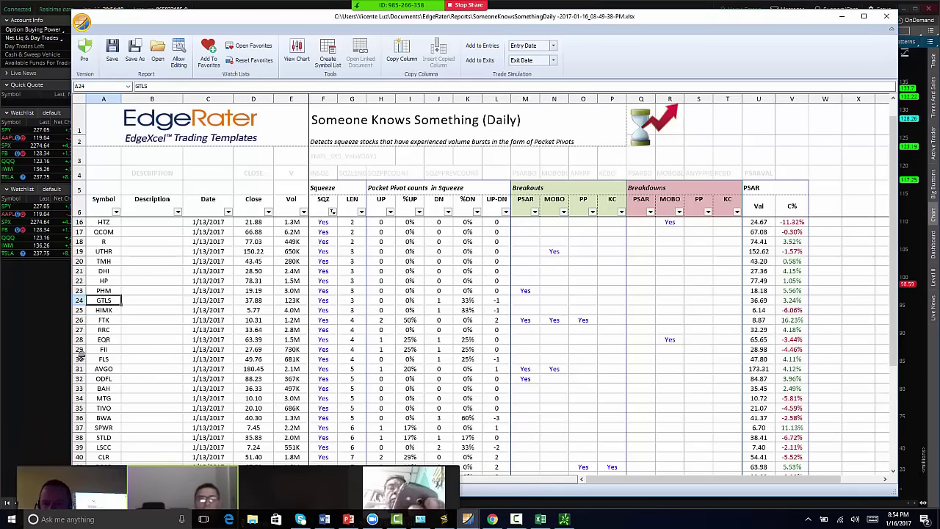
left_click(17, 359)
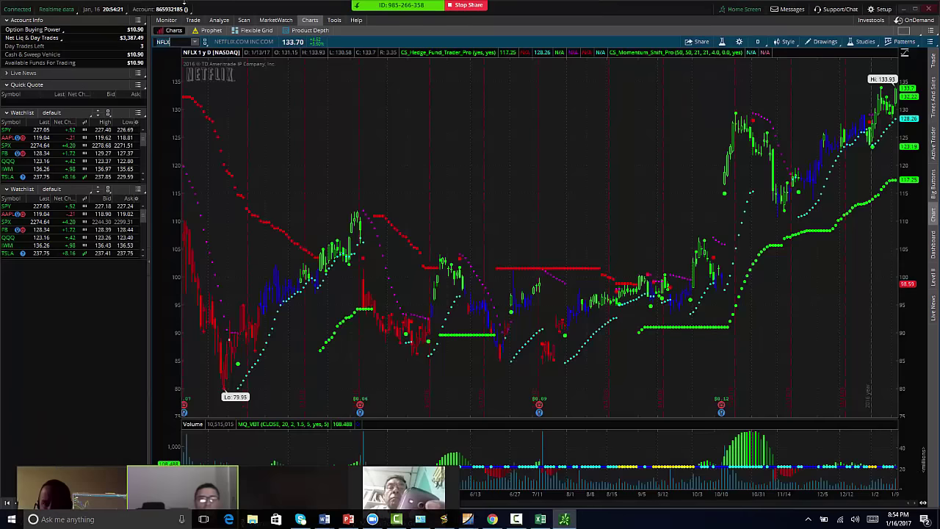
type("GTLS")
key("Return")
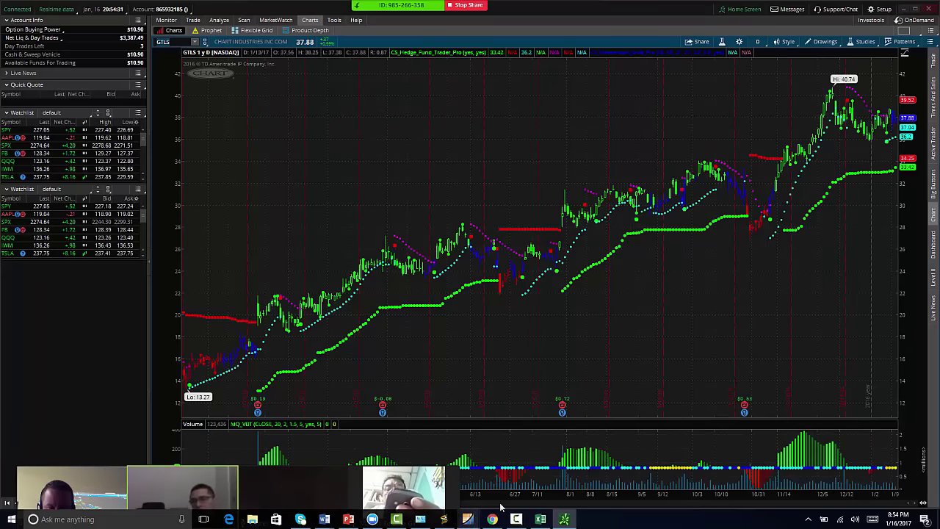
- Check the report again, then chart HIMX, PHOT and HEMP in thinkorswim
mouse_move(467, 517)
left_click(518, 481)
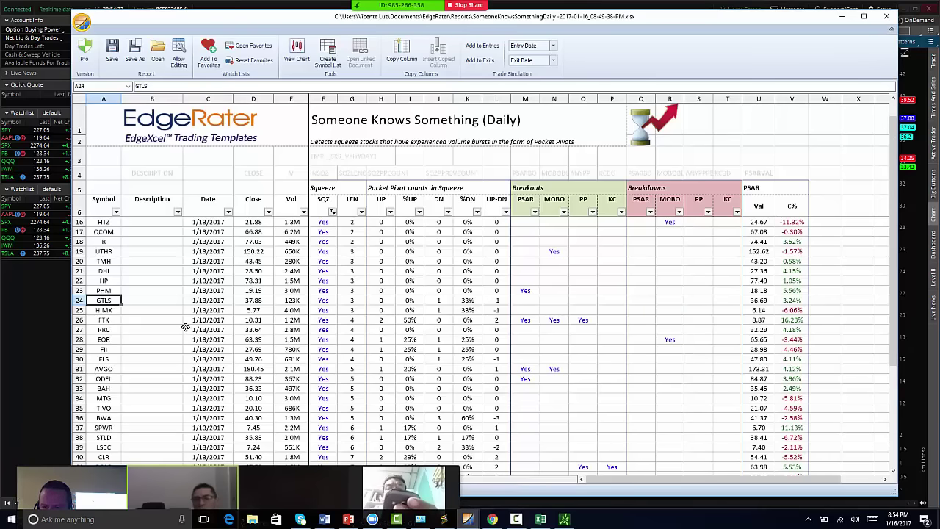
left_click(3, 335)
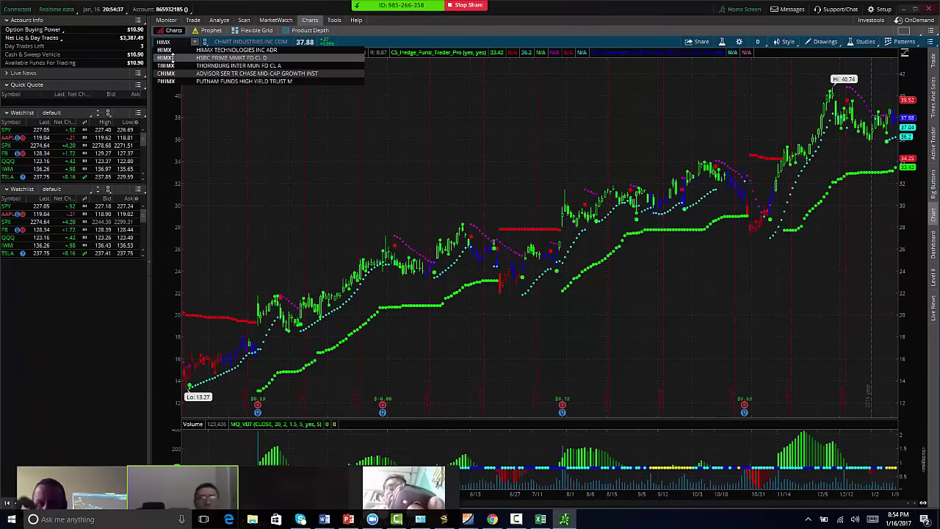
key("Return")
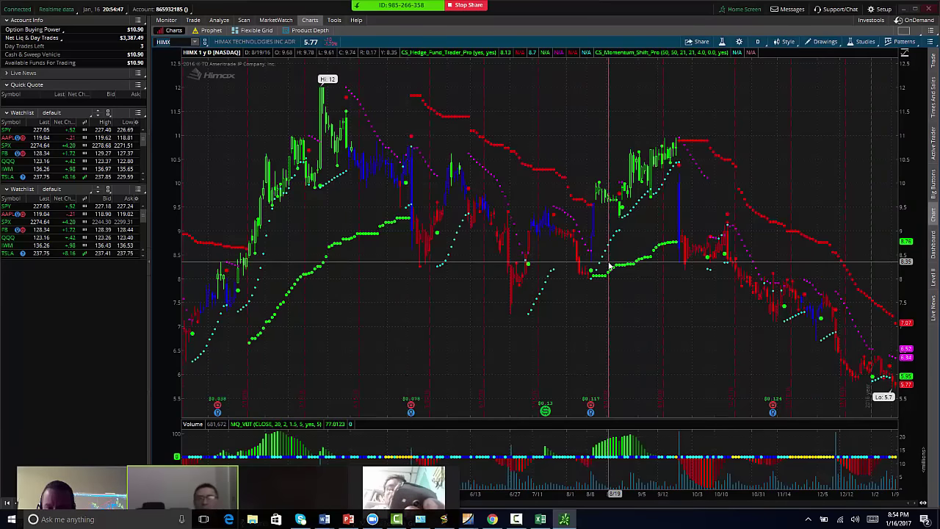
key("Return")
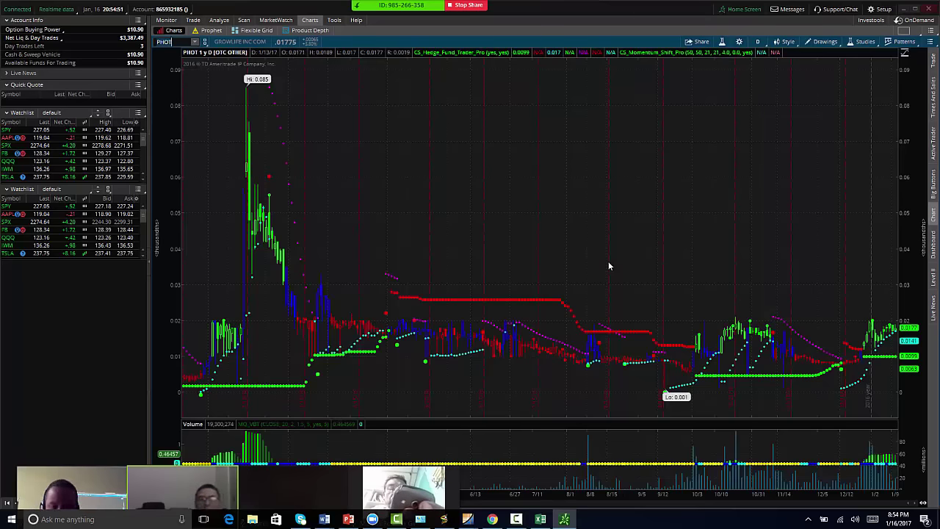
key("Return")
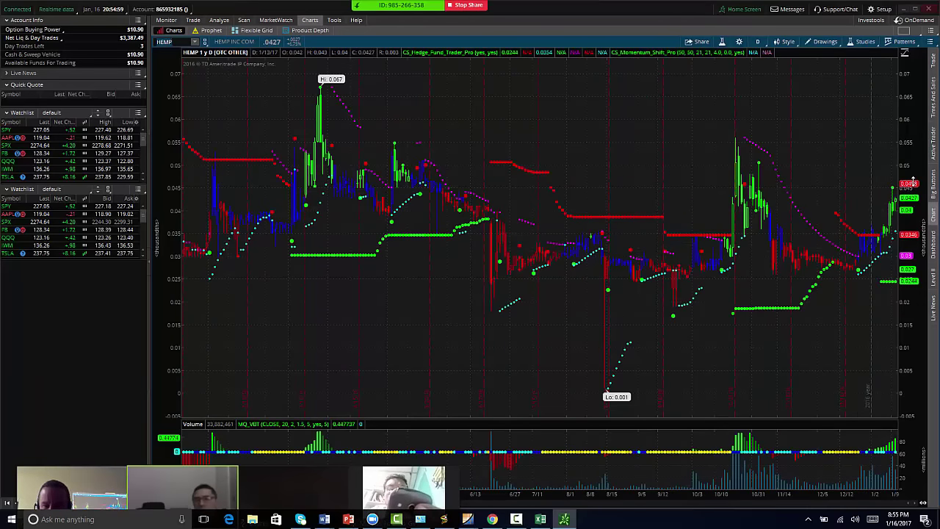
- Chart CBIS and MJNA, then return to the report and scroll down
type("CB")
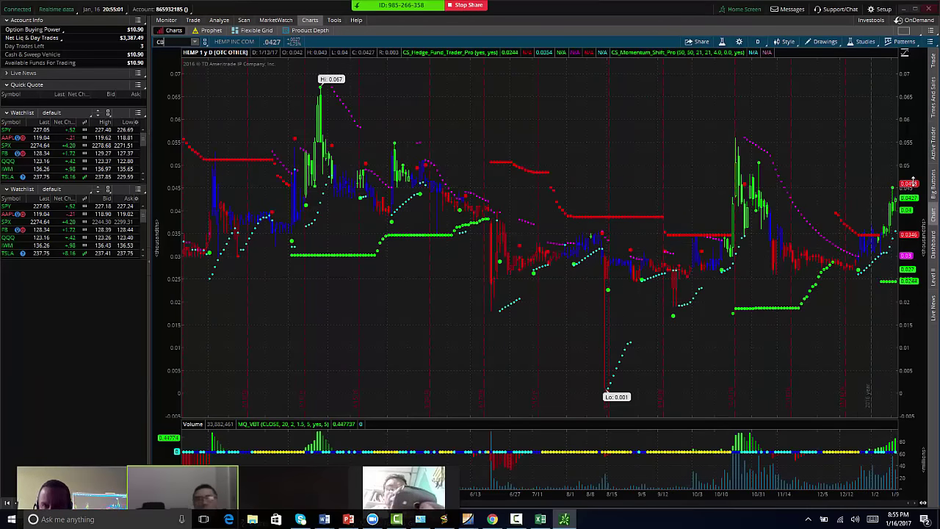
type("IS")
key("Return")
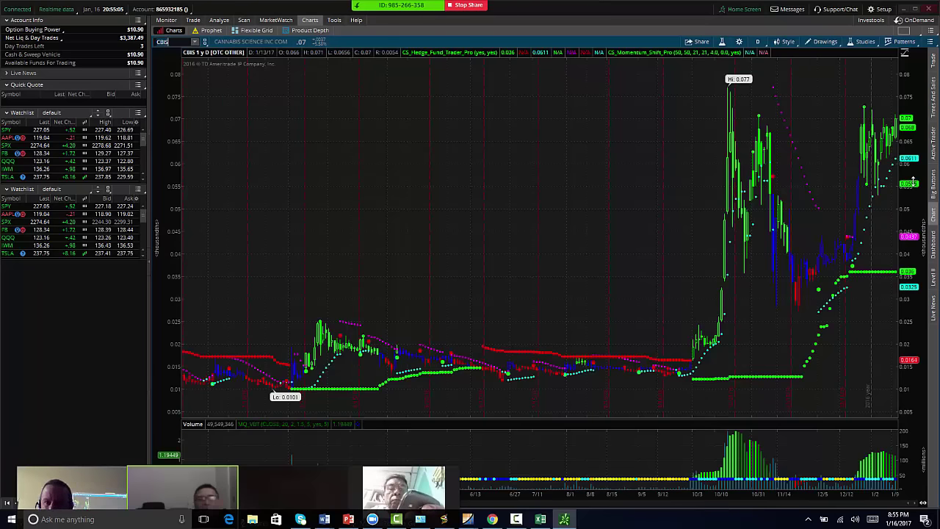
type("M")
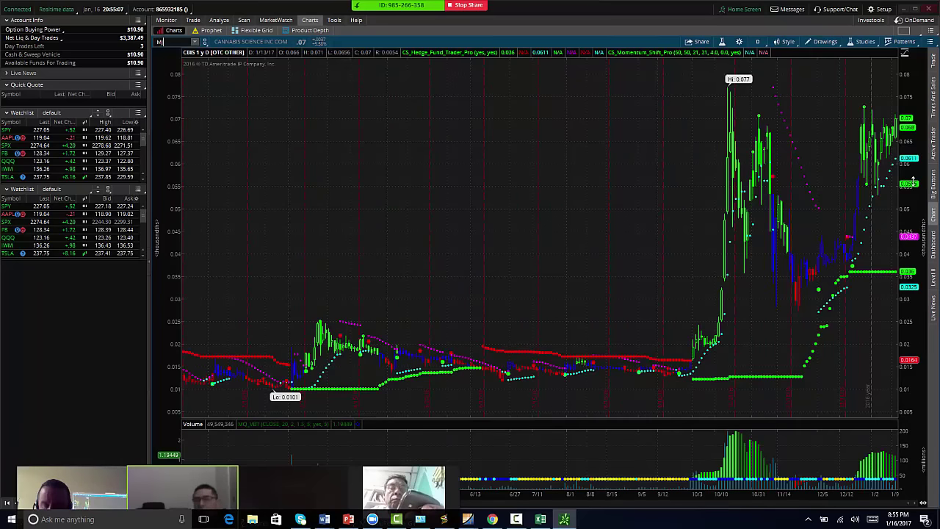
type("JNA")
key("Return")
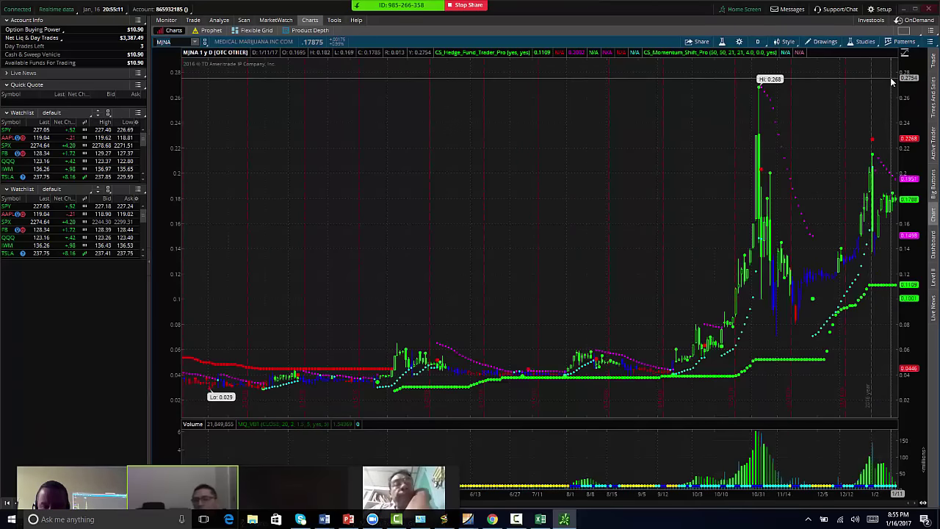
mouse_move(476, 520)
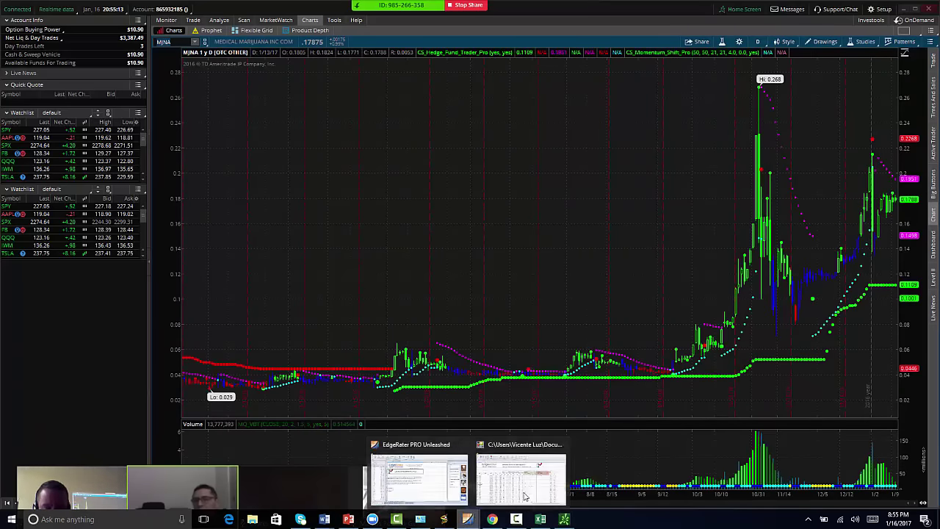
left_click(544, 481)
scroll(264, 312, "down", 1)
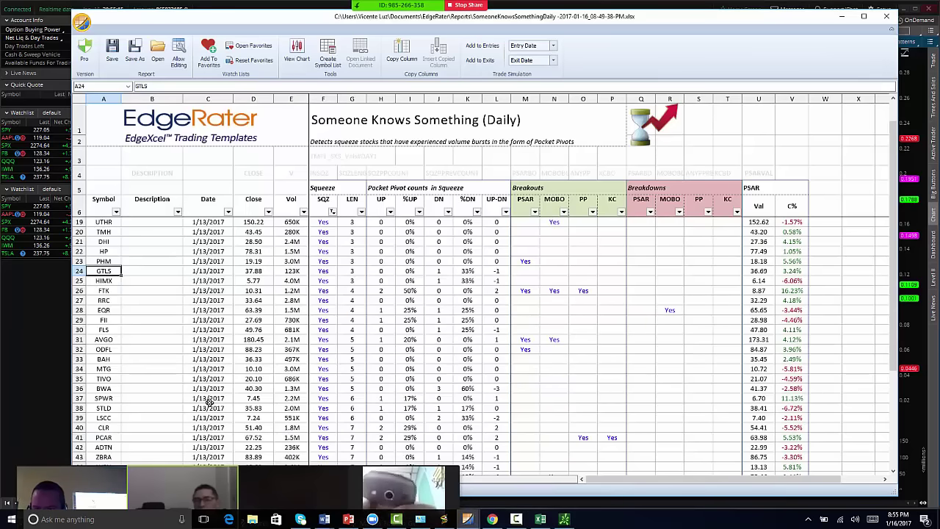
- Chart Flowserve (FLS), Herbalife (HLF) and McKesson (MCK) in thinkorswim
left_click(7, 348)
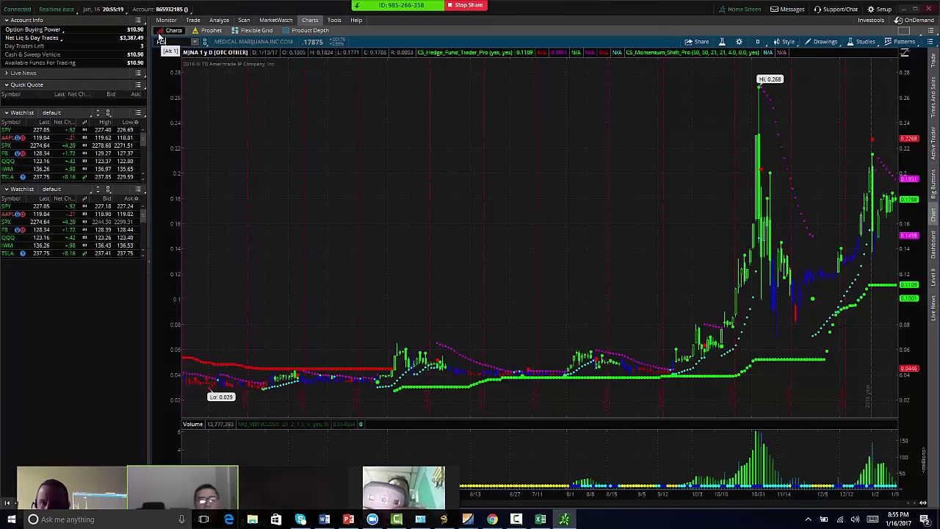
key("Return")
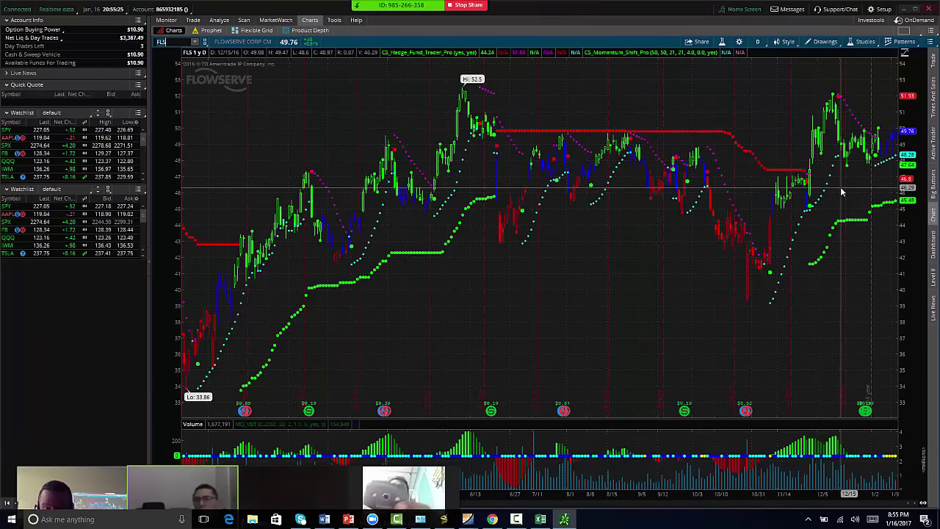
type("F")
key("Return")
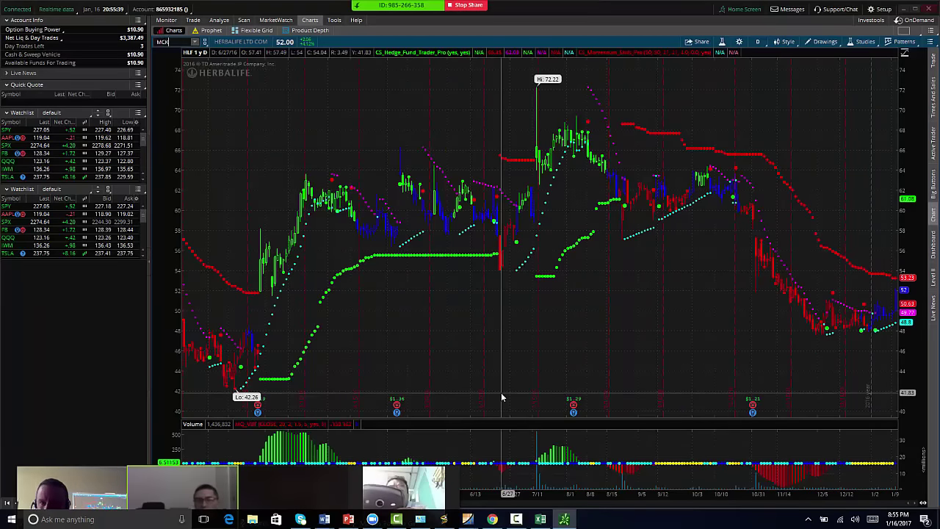
type("K")
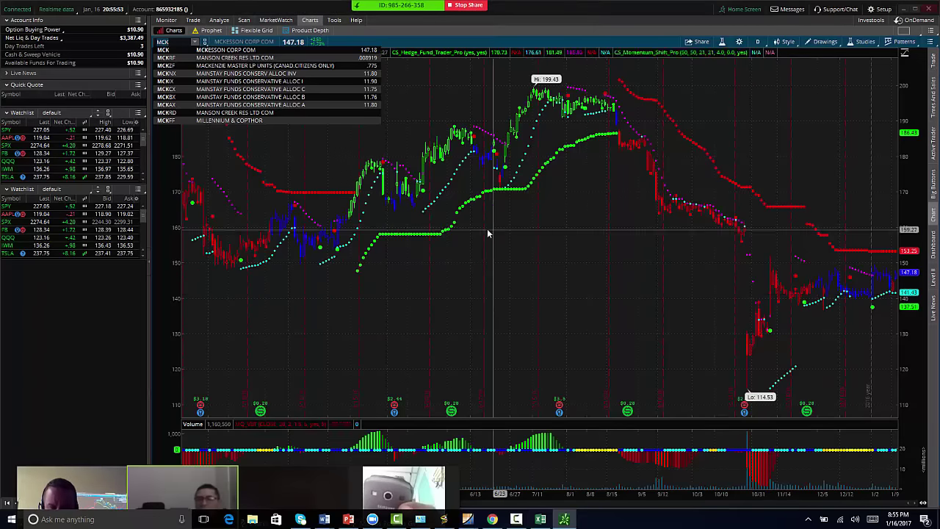
left_click(467, 519)
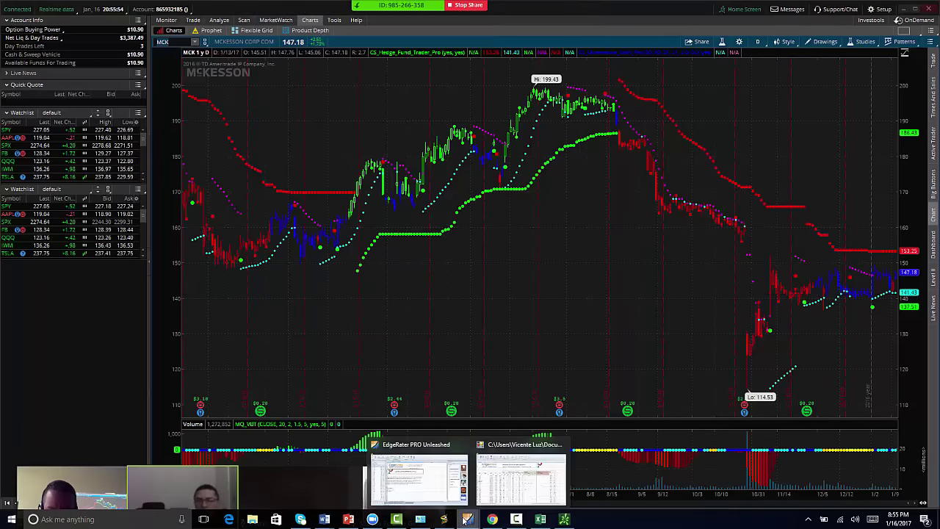
- Scroll further down the squeeze report, then chart SunPower (SPWR) in thinkorswim
left_click(512, 472)
scroll(152, 365, "down", 1)
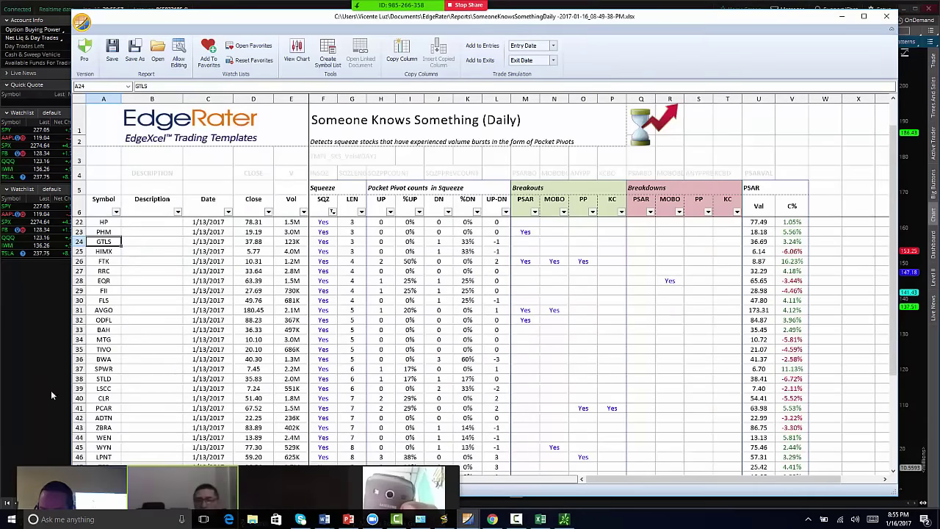
key("alt+Tab")
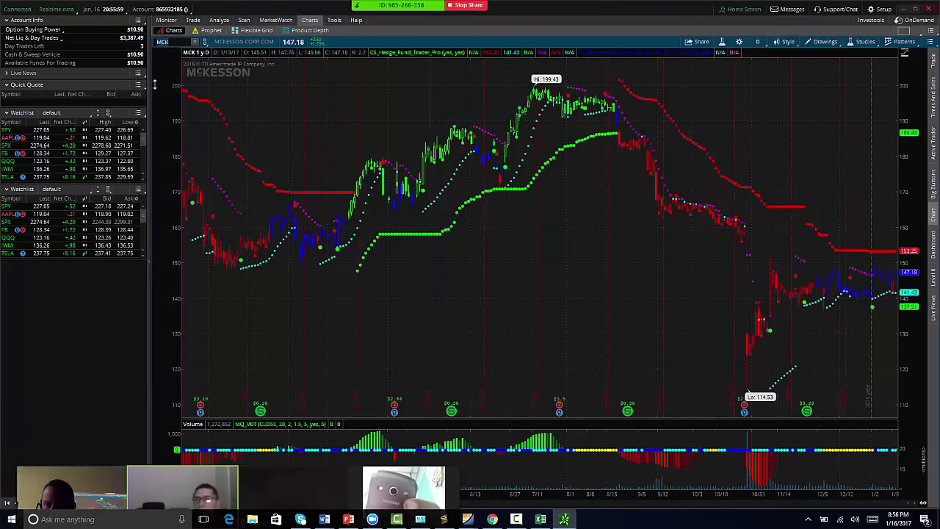
key("Return")
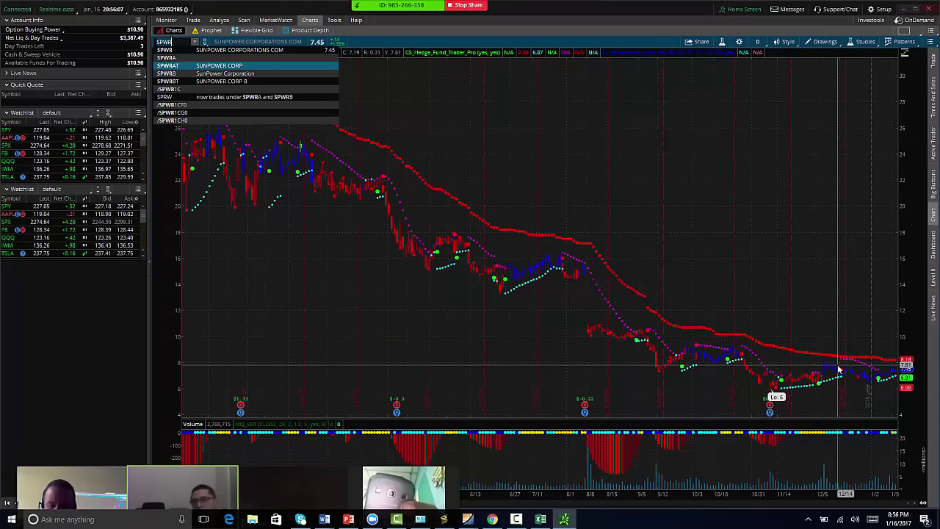
- Chart First Solar (FSLR) in thinkorswim, then switch to FSLR's seasonality chart
key("Return")
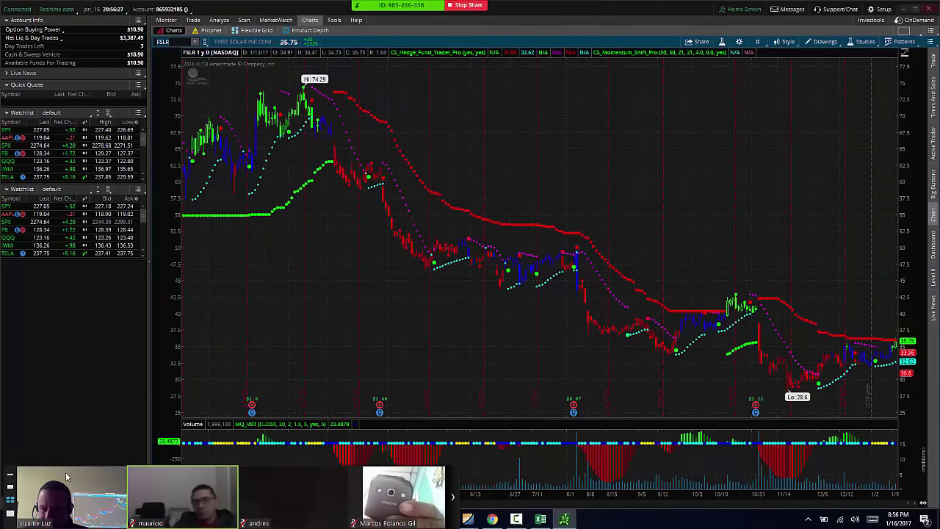
left_click_drag(10, 475, 31, 305)
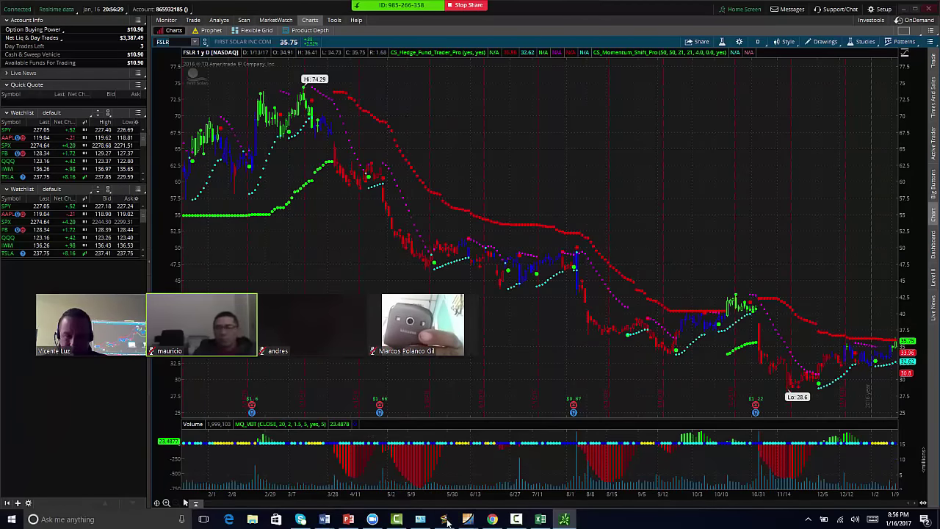
key("alt+Tab")
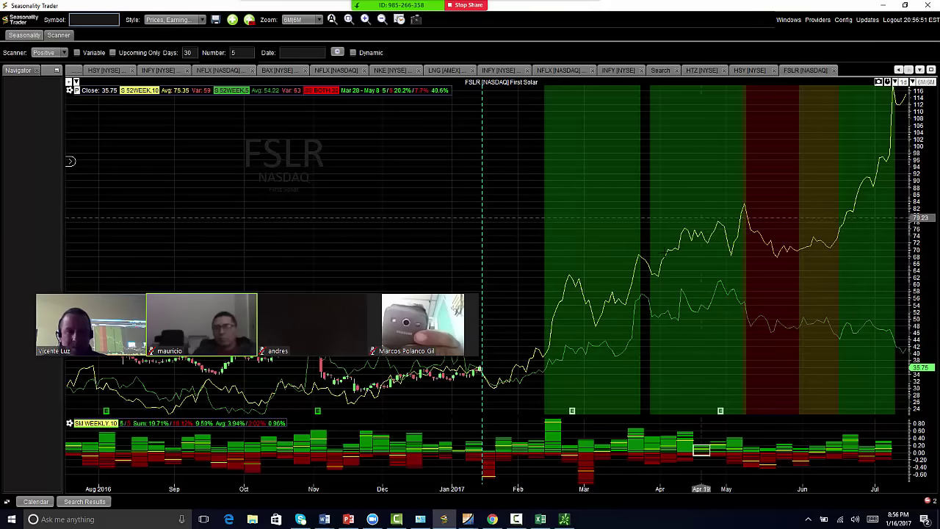
- Go through thinkorswim to bring the Someone Knows Something squeeze report to the front
left_click(565, 519)
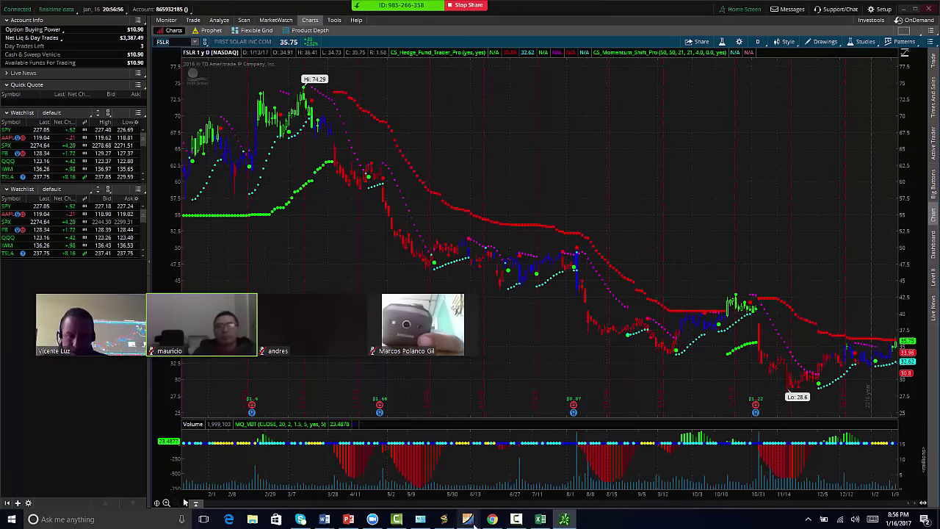
mouse_move(541, 519)
left_click(524, 476)
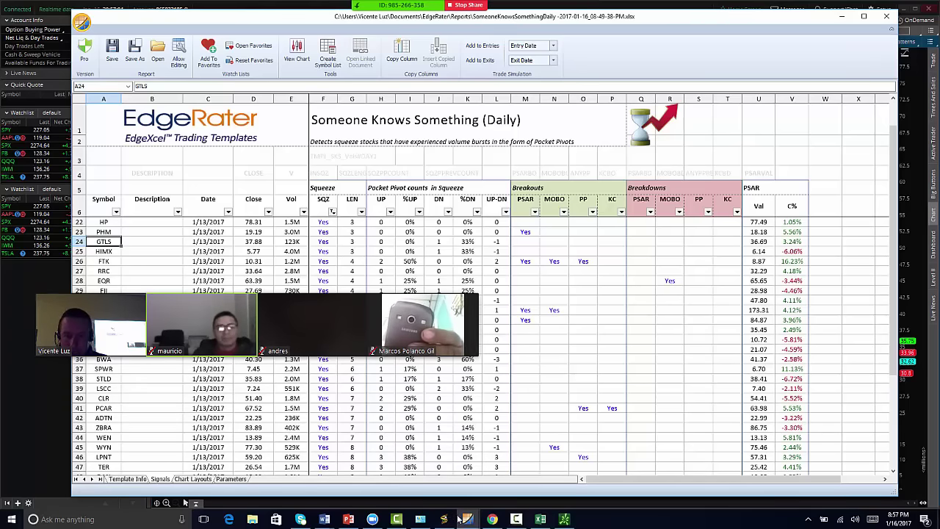
- Chart NUGT in thinkorswim, cancelling a stray SP symbol entry
left_click(443, 520)
left_click(564, 519)
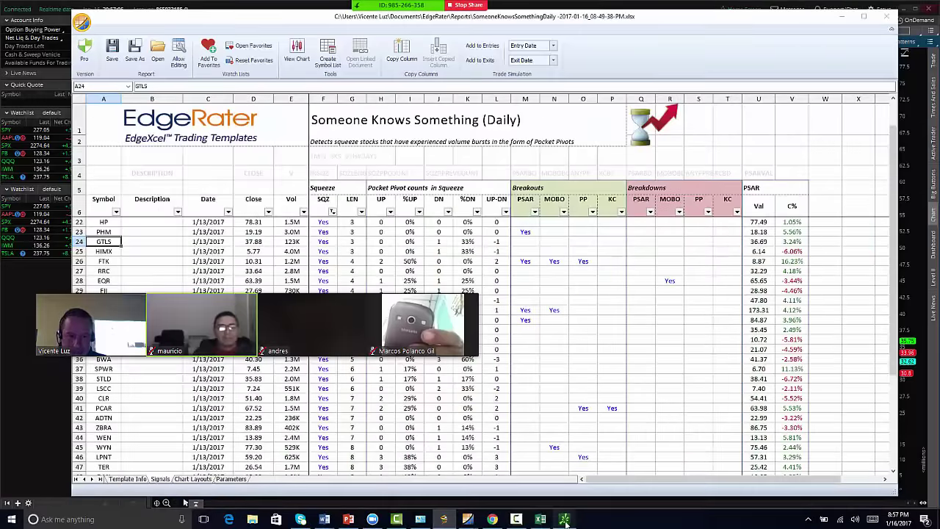
left_click(564, 519)
type("NUG")
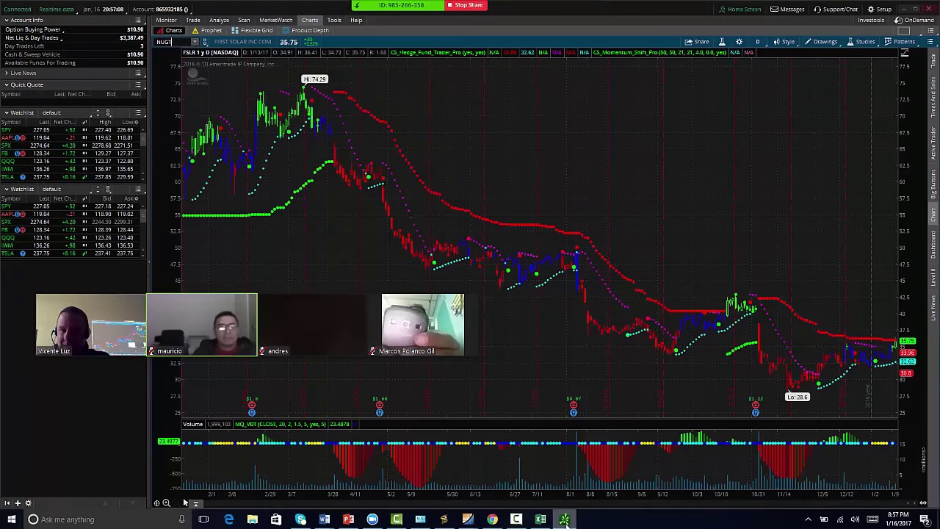
type("T")
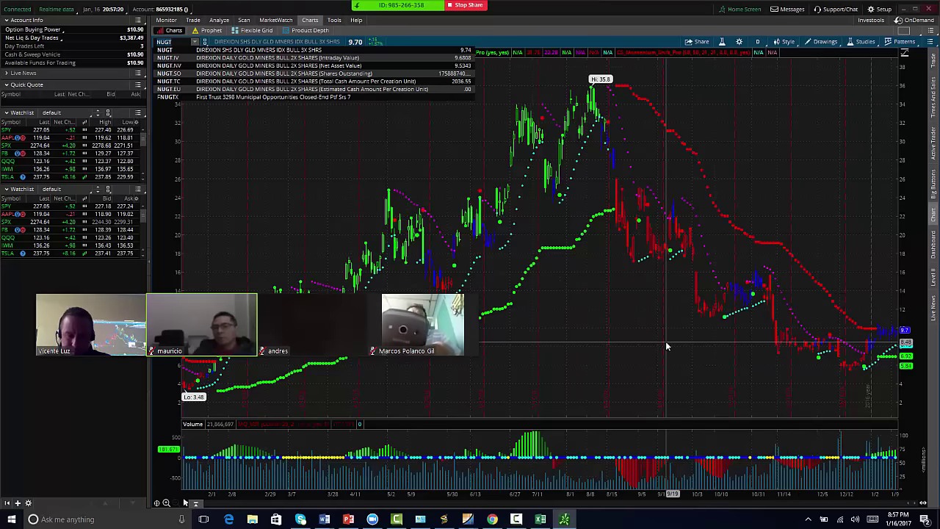
type("SP")
key("Escape")
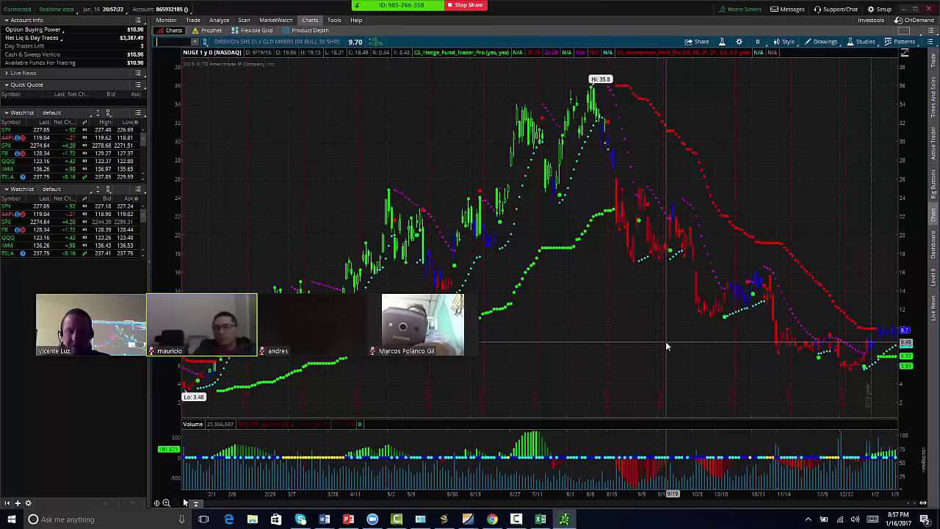
- Return to the squeeze report and scroll through more candidates
mouse_move(467, 518)
left_click(503, 475)
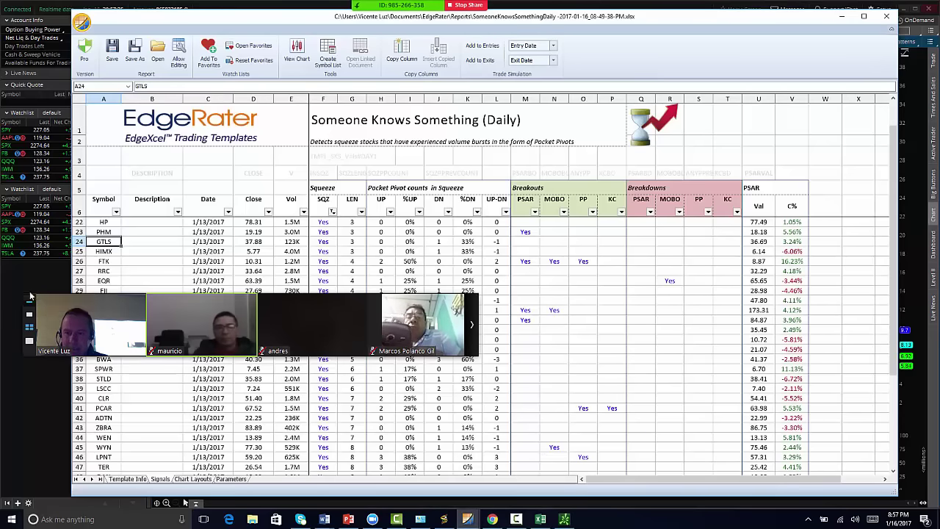
left_click_drag(29, 296, 66, 33)
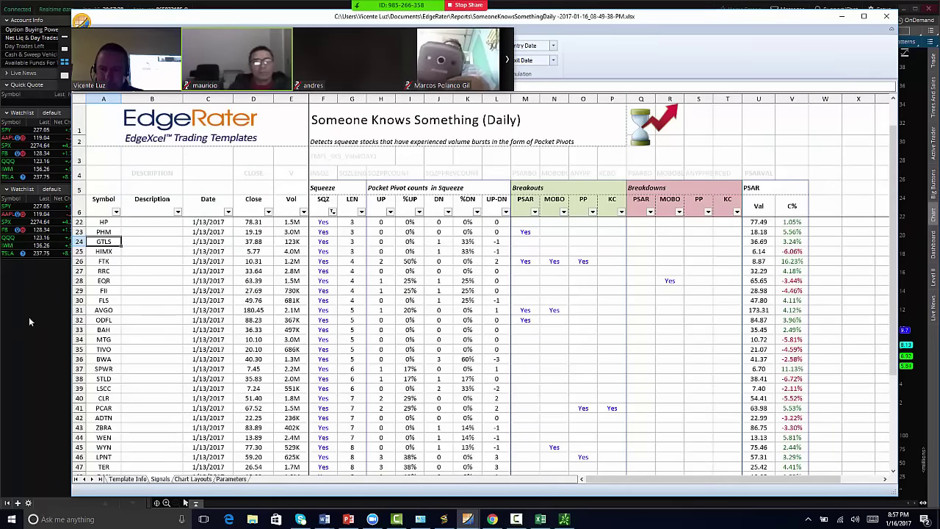
scroll(147, 330, "down", 3)
scroll(163, 373, "up", 8)
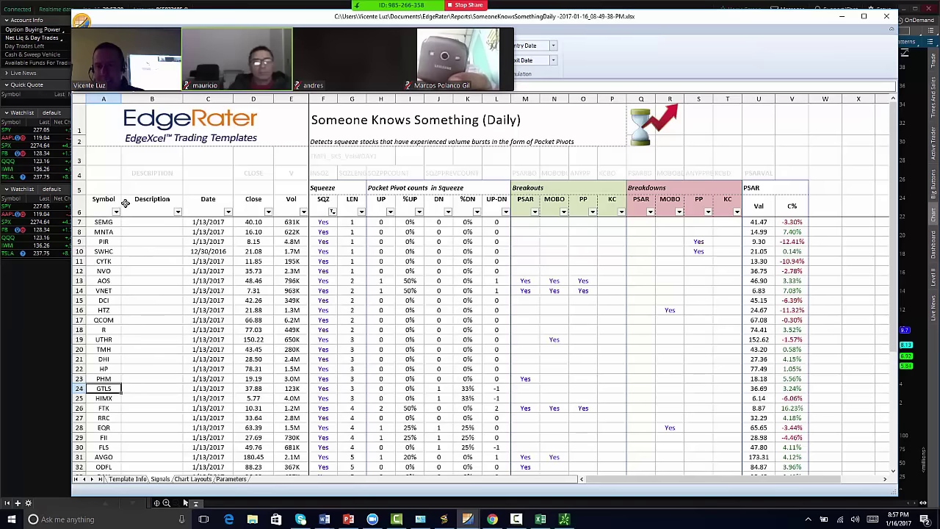
scroll(141, 353, "down", 7)
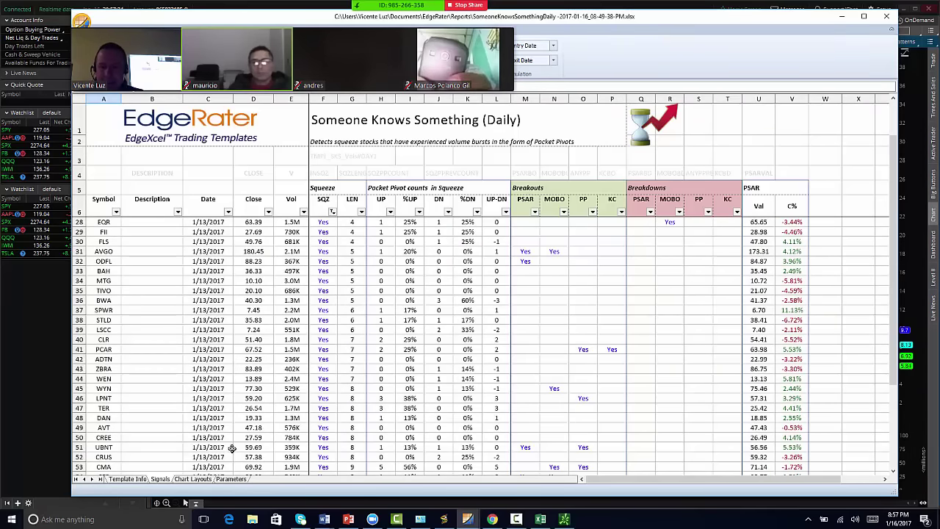
- Cycle through the FSLR seasonality chart and EdgeRater windows, ending on the thinkorswim chart
left_click(446, 519)
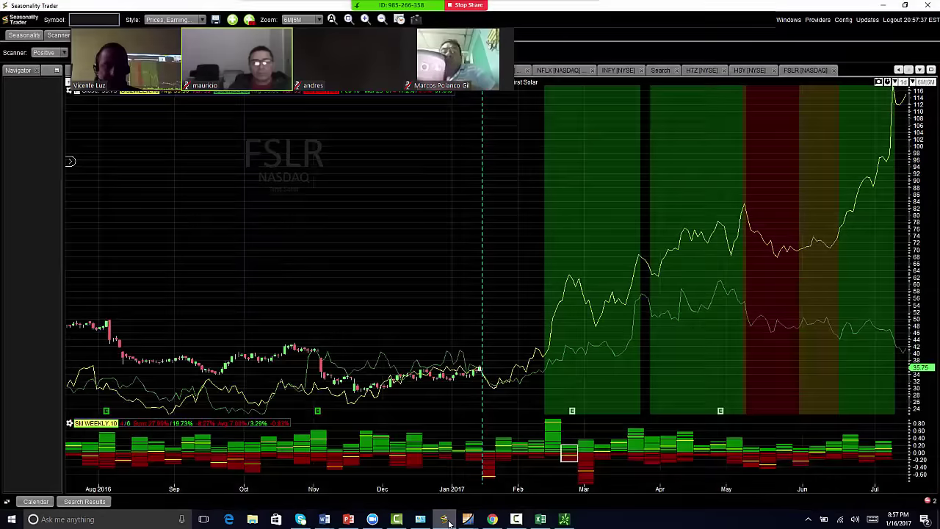
left_click(449, 520)
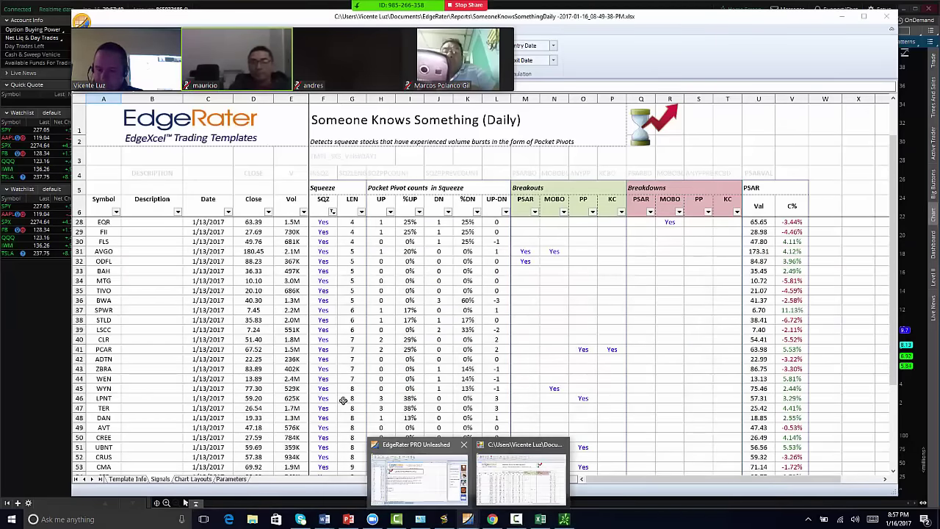
left_click(419, 477)
left_click(493, 487)
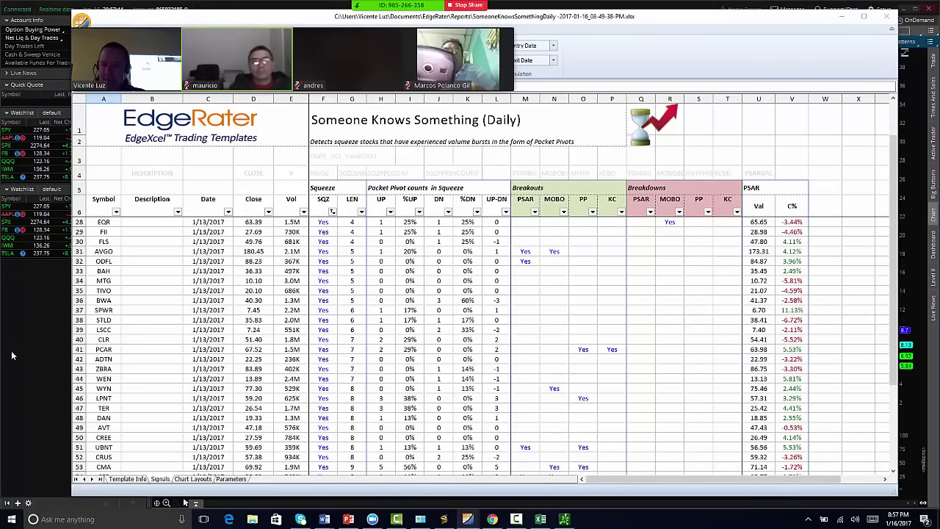
left_click(19, 443)
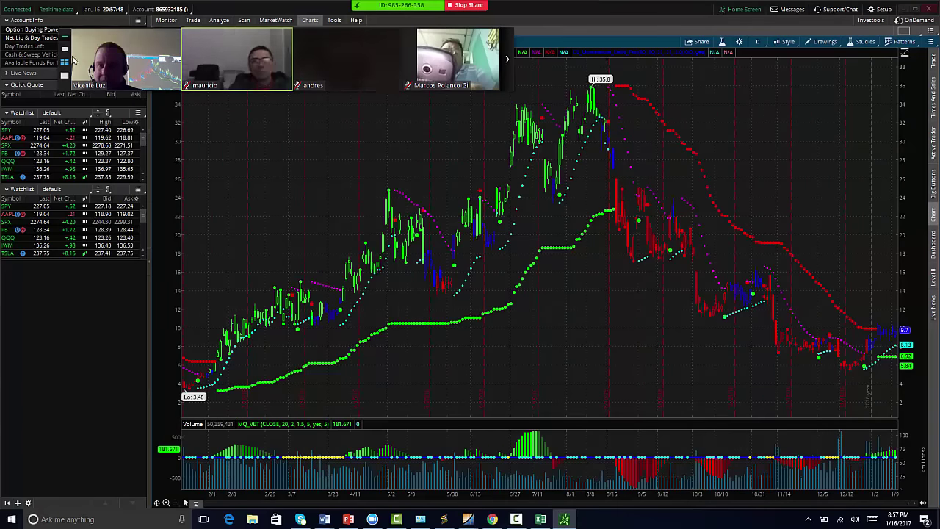
- Load the Cirrus Logic (CRUS) chart, then the CREE chart, in thinkorswim
type("CRUS")
key("Return")
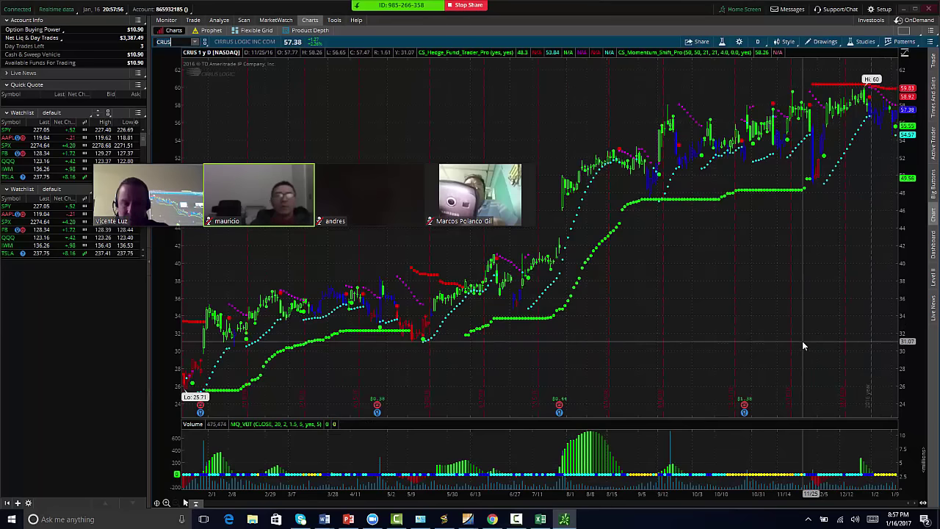
type("CREE")
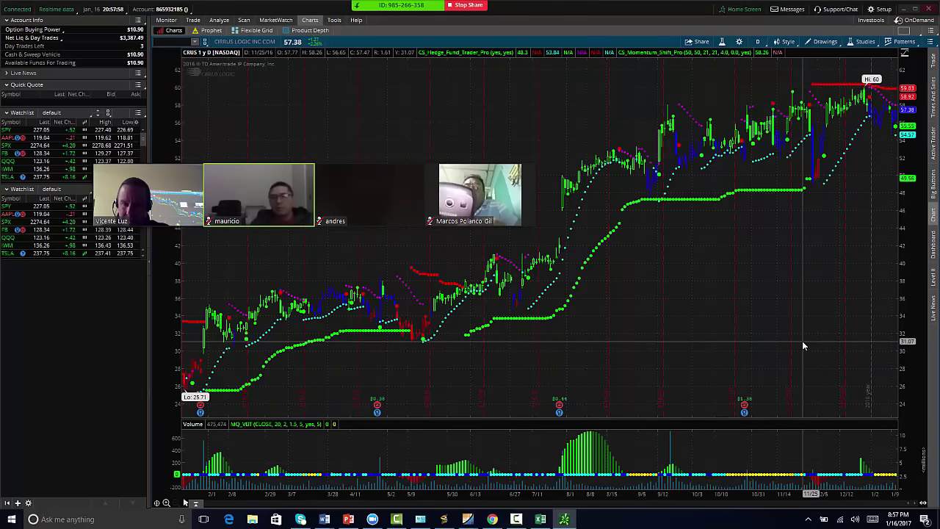
key("Return")
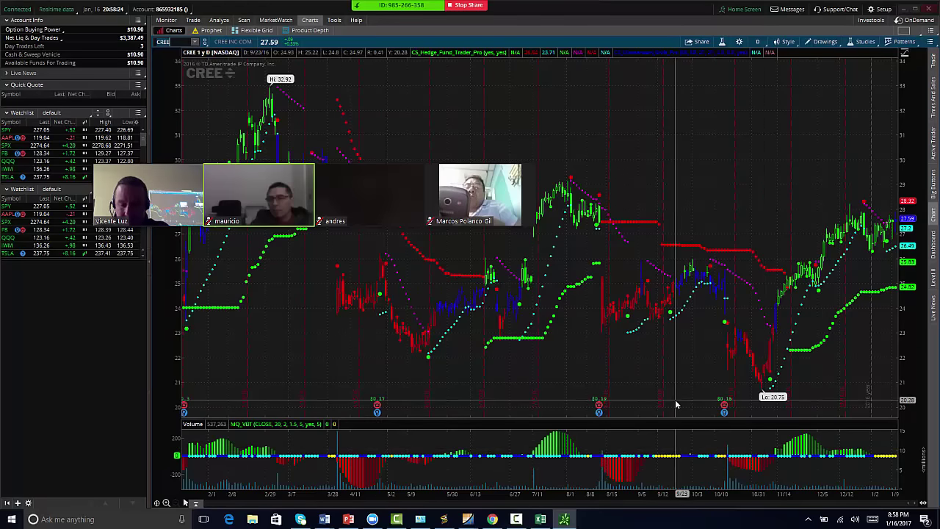
- Drop the SPWR entry and switch the chart to First Solar (FSLR)
type("WR")
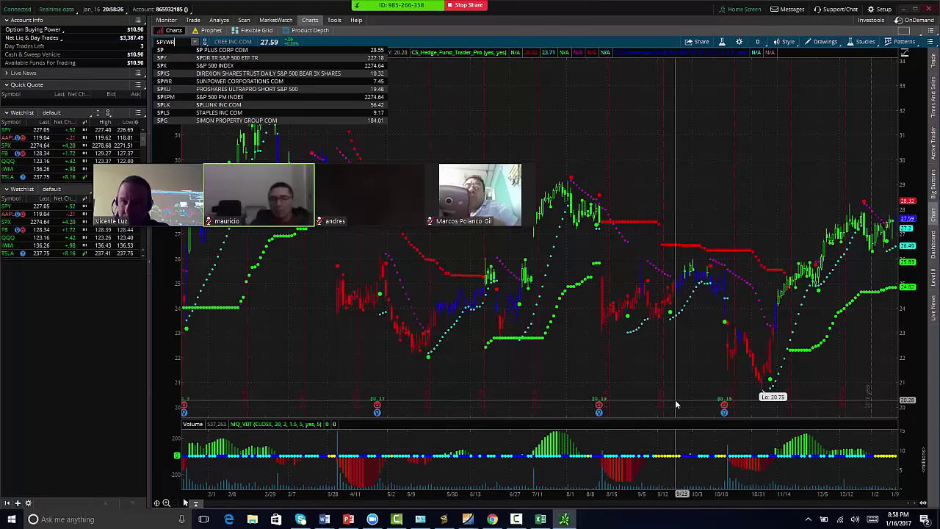
key("BackSpace")
key("BackSpace")
type("FSLR")
key("Return")
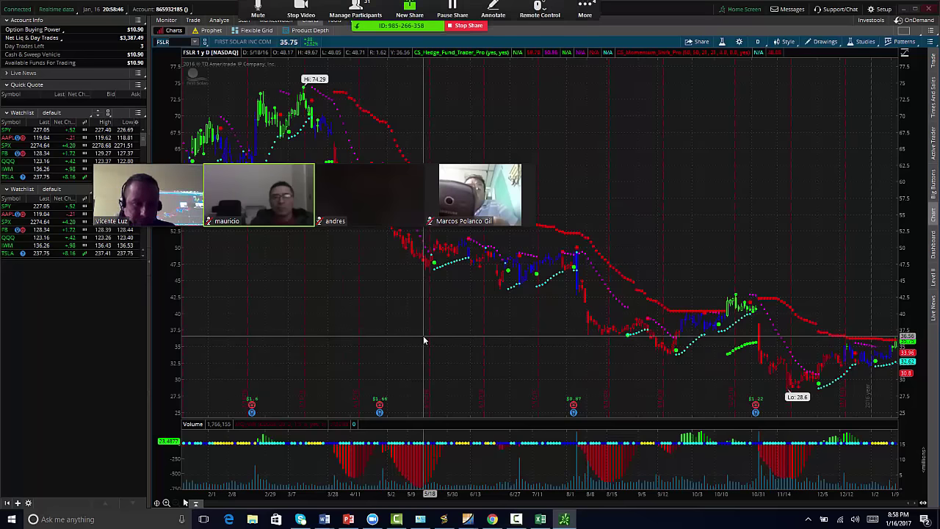
- Show Zoom's group chat from the More menu and switch the thinkorswim chart to Infosys (INFY)
left_click(584, 11)
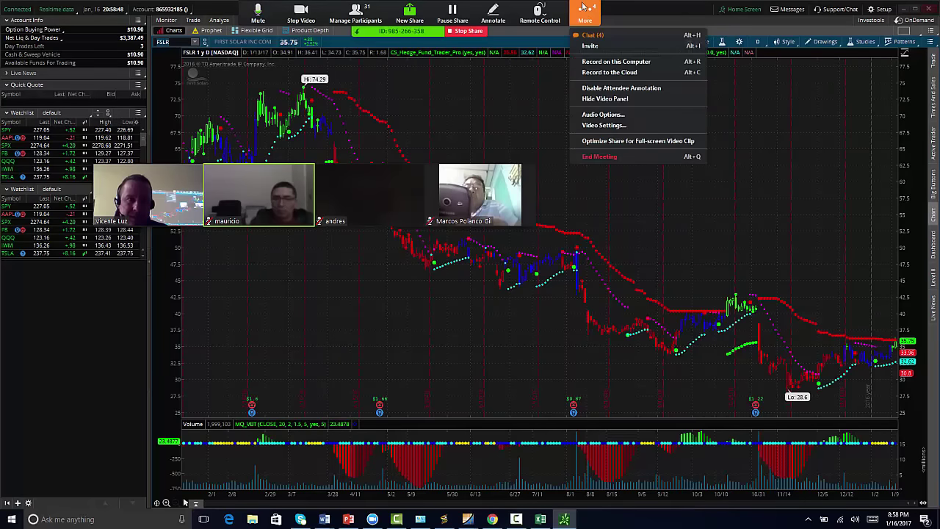
left_click(552, 30)
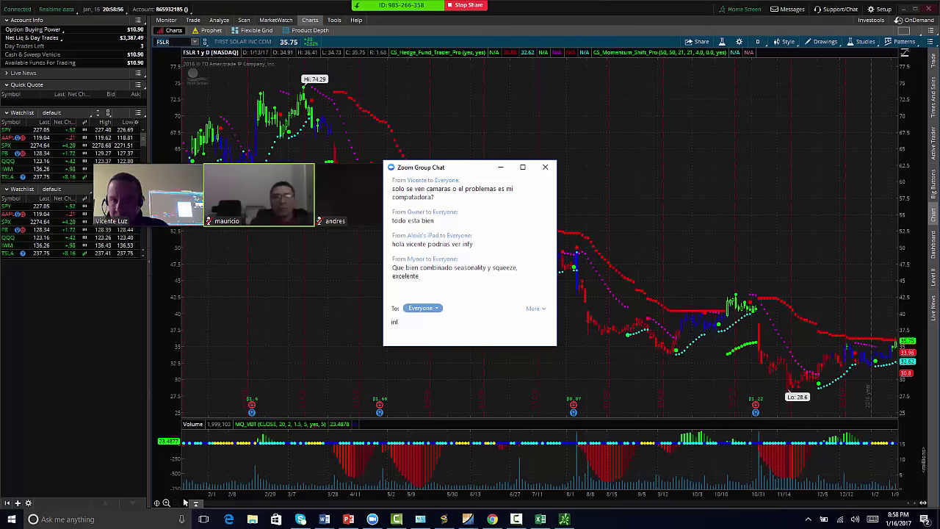
left_click(185, 502)
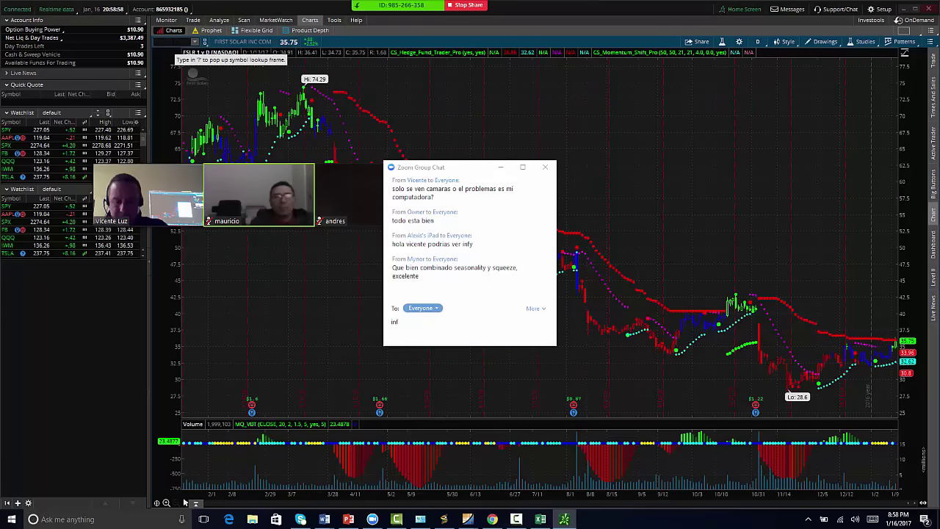
key("Return")
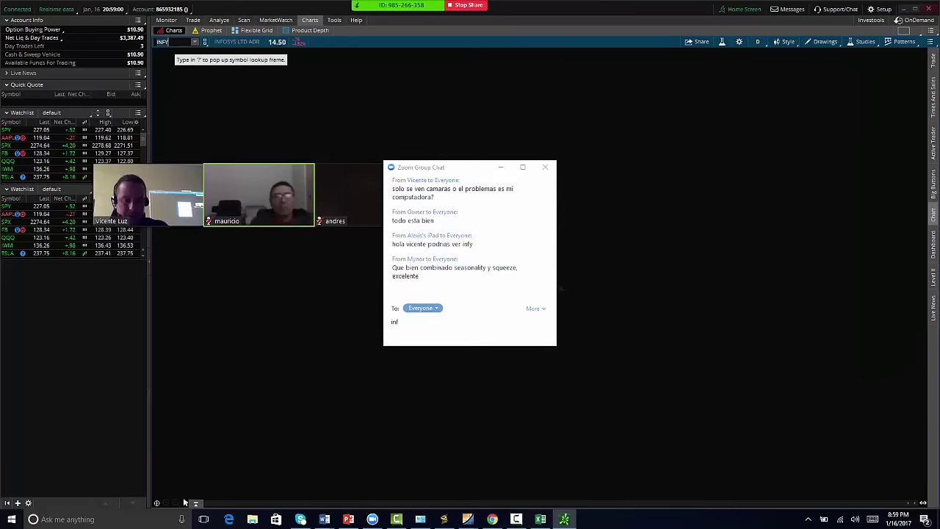